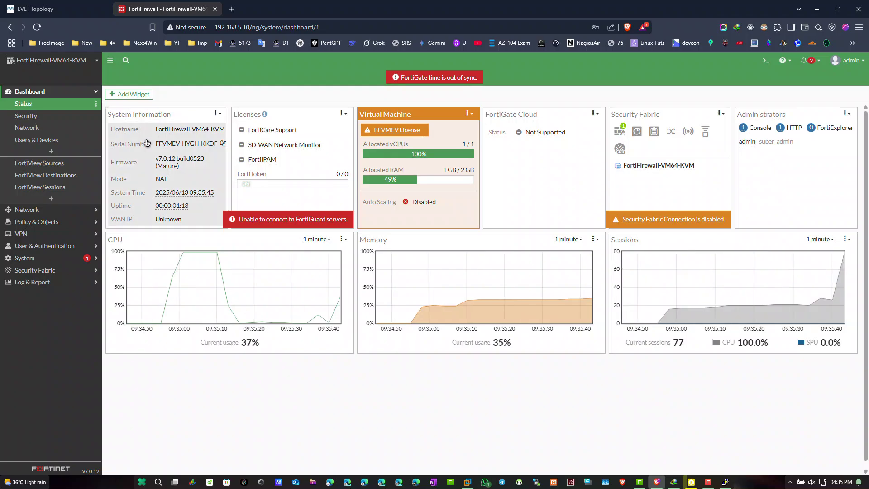
Open the options menu of the System Information widget on the FortiGate dashboard.
click(215, 113)
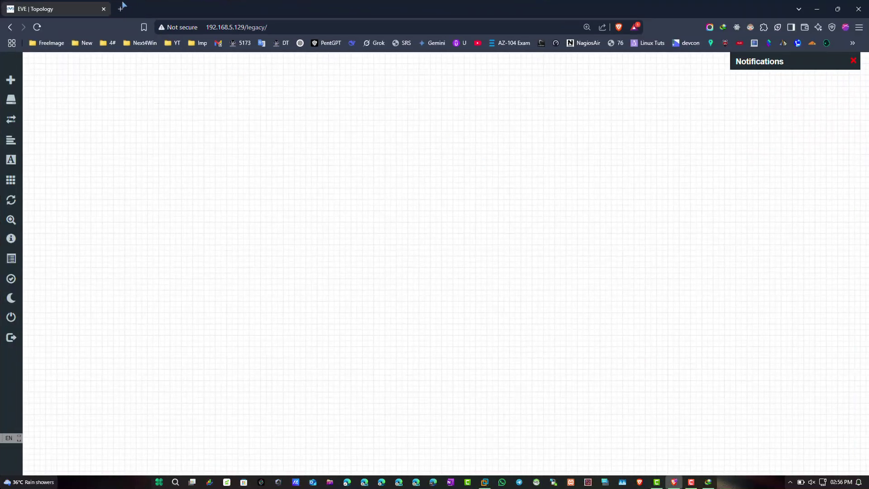
Go to support.fortinet.com in a new browser tab.
click(121, 9)
text(supor)
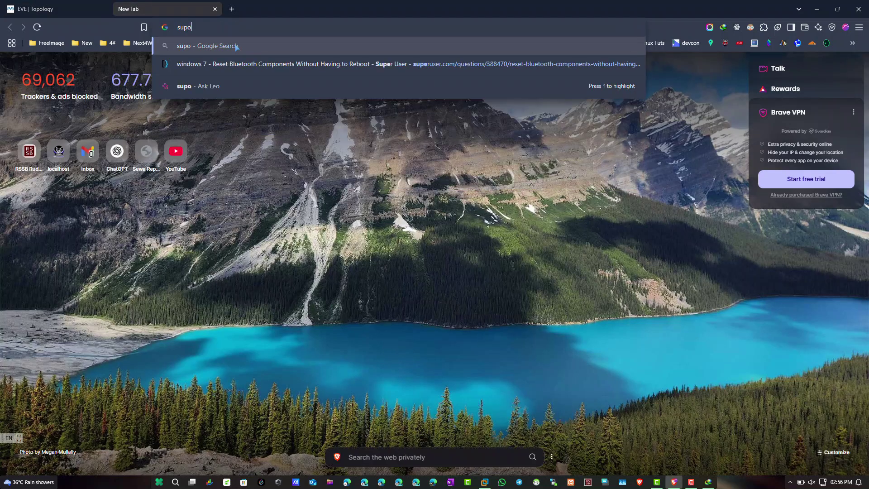
key(BackSpace)
key(BackSpace)
text(port.fortinet.com)
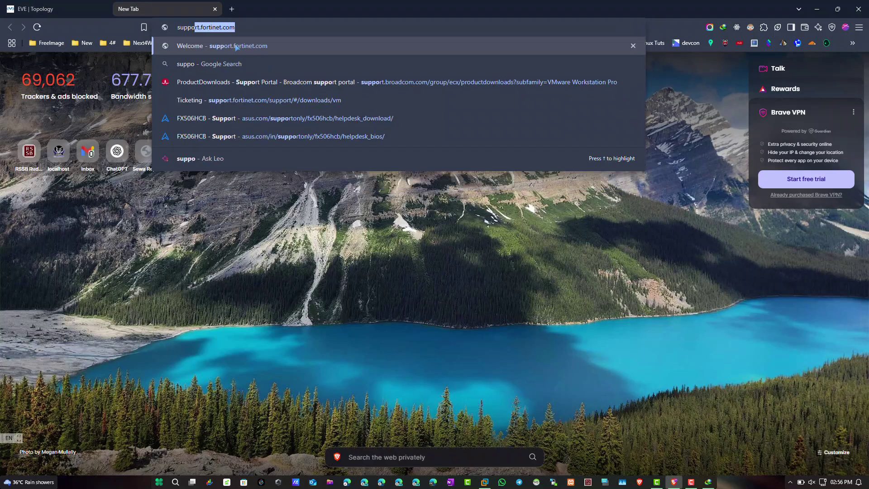
key(Return)
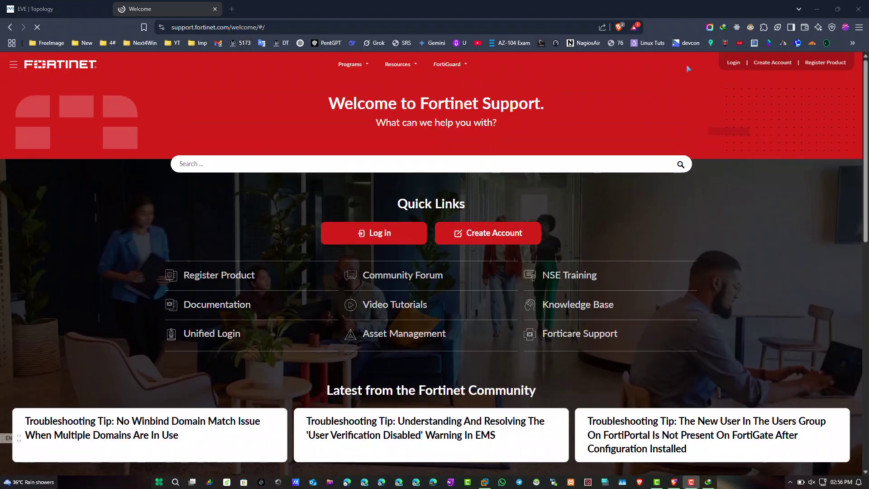
Sign in to FortiCloud as an email user with the account e-mail and password.
click(733, 62)
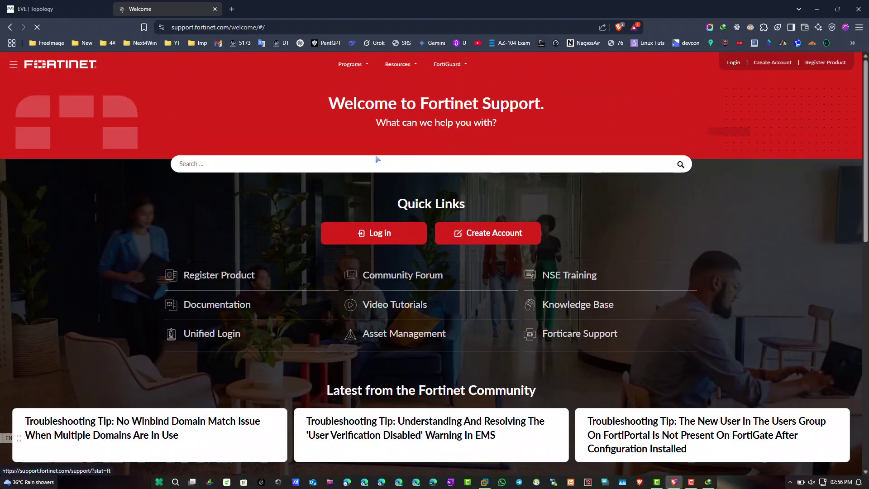
click(601, 206)
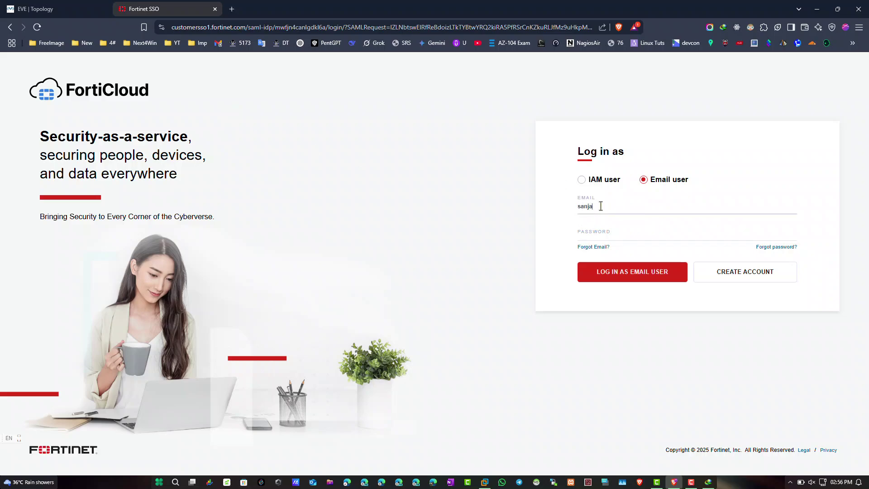
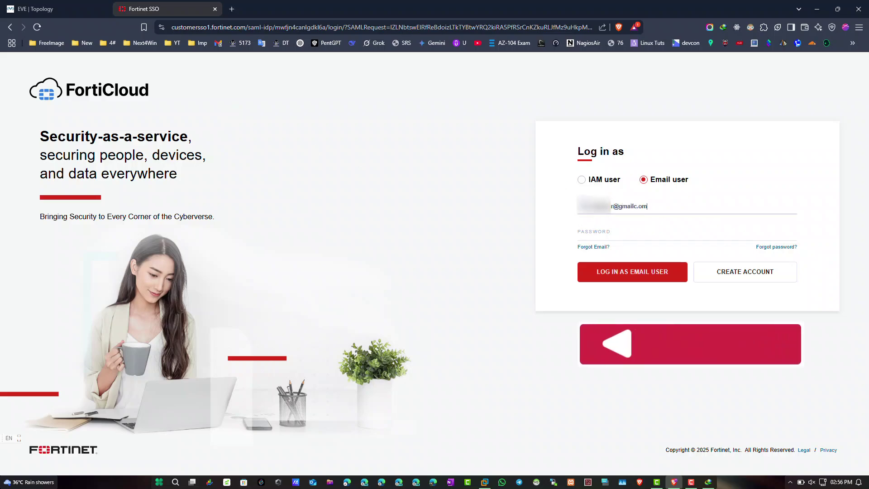
key(ctrl+a)
click(639, 206)
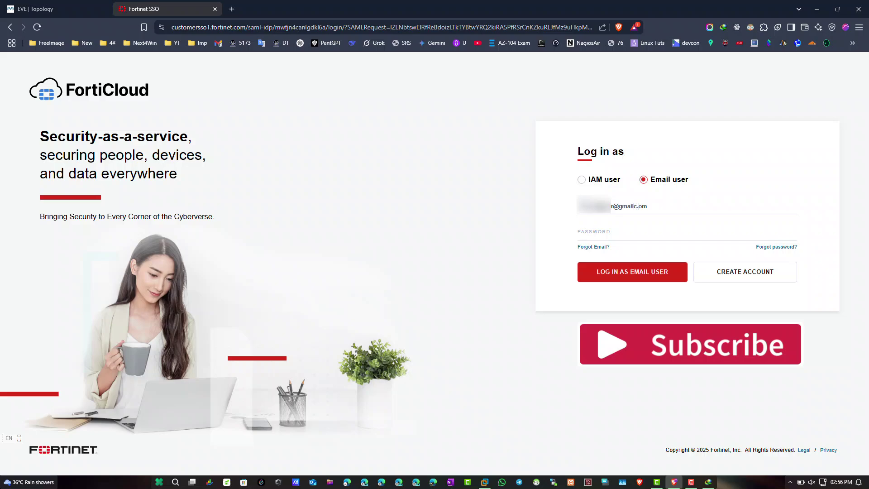
key(Tab)
key(ctrl+v)
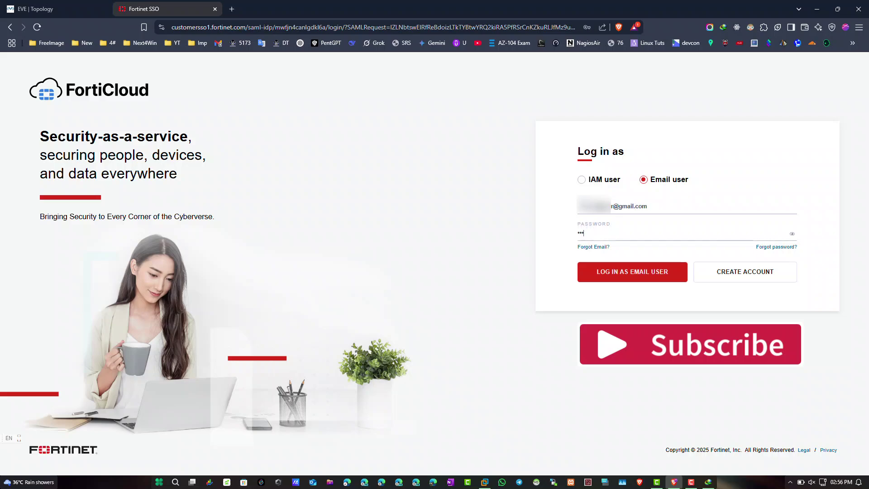
text(•••••)
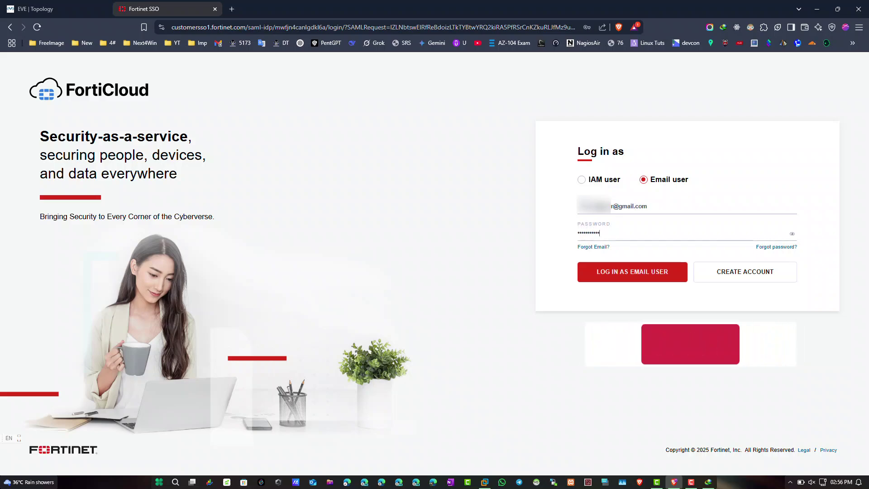
key(Return)
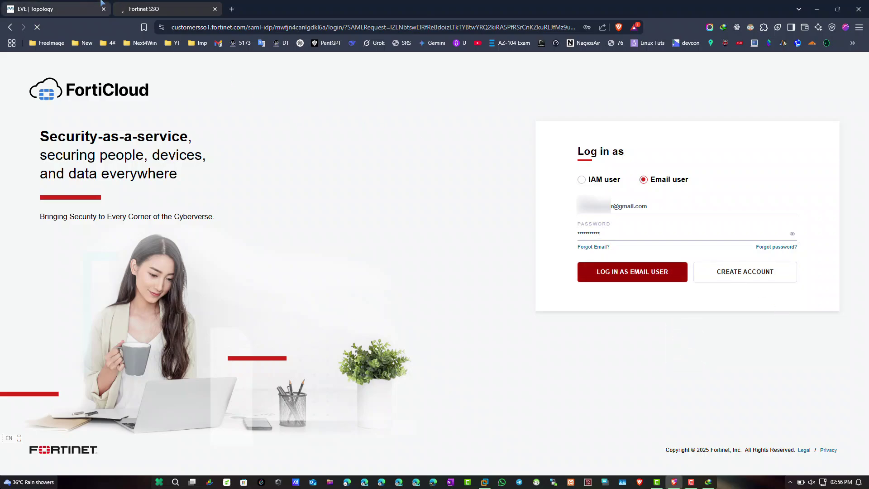
click(231, 9)
Copy the token code from the Fortinet e-mail in Gmail and submit it as the FortiCloud security code.
text(mail.google.com/mail/u/0/?ogbl)
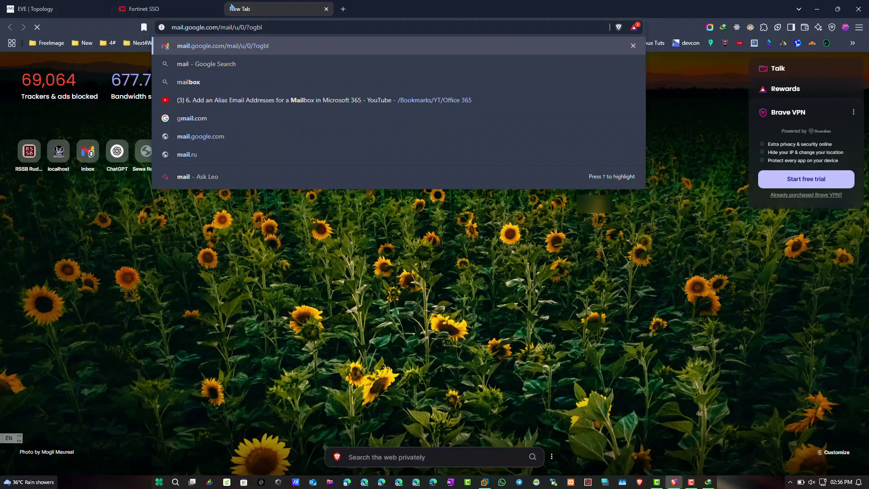
key(Return)
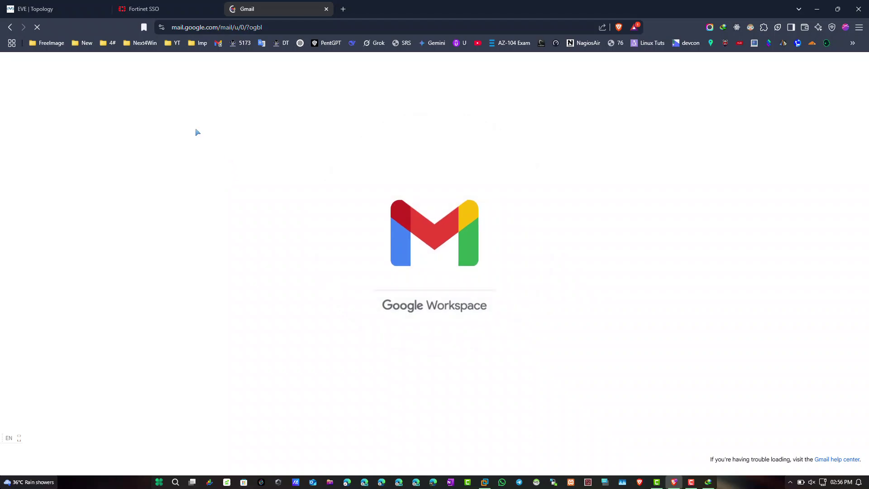
click(245, 126)
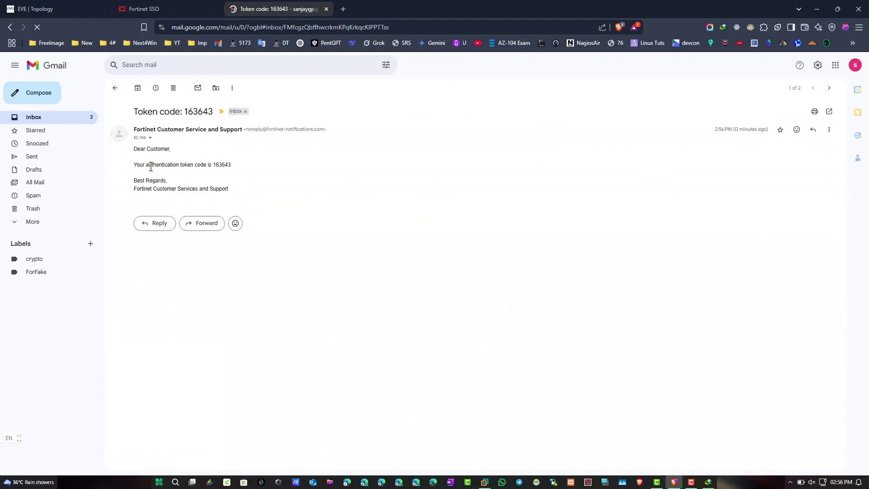
double_click(221, 164)
key(ctrl+c)
click(197, 8)
key(ctrl+v)
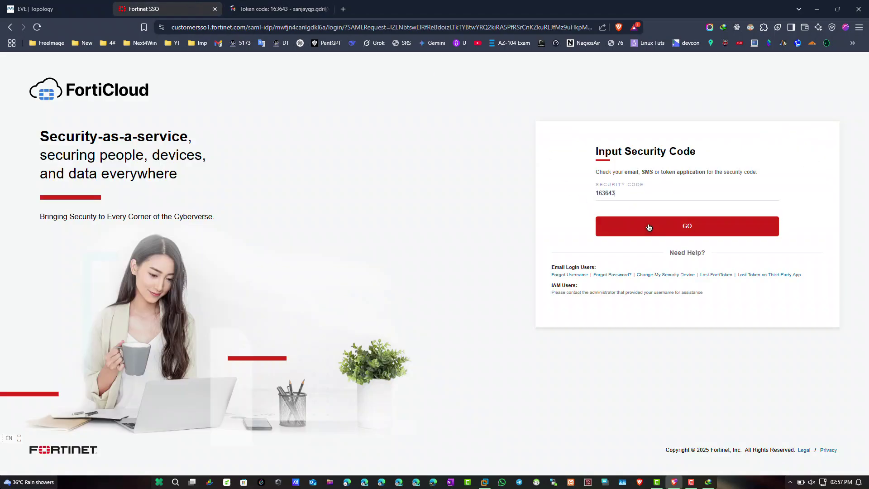
click(652, 226)
Delete the Fortinet token e-mail and close the Gmail tab.
click(278, 9)
click(173, 87)
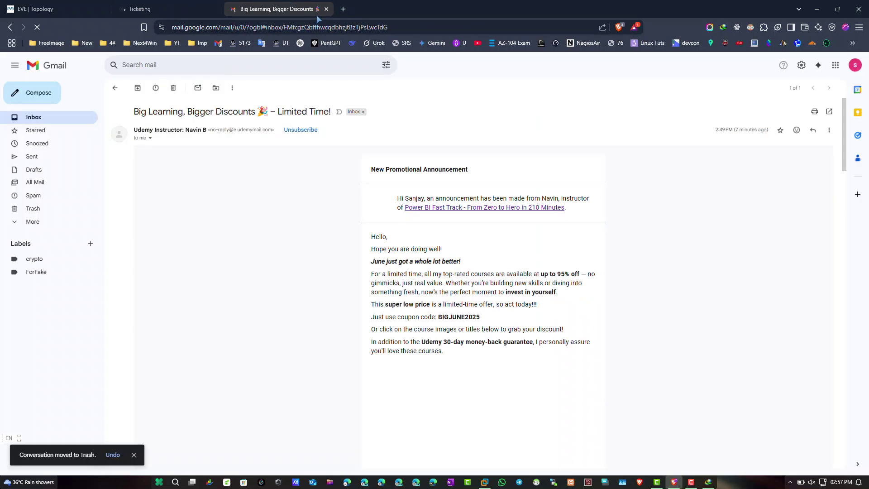
click(326, 8)
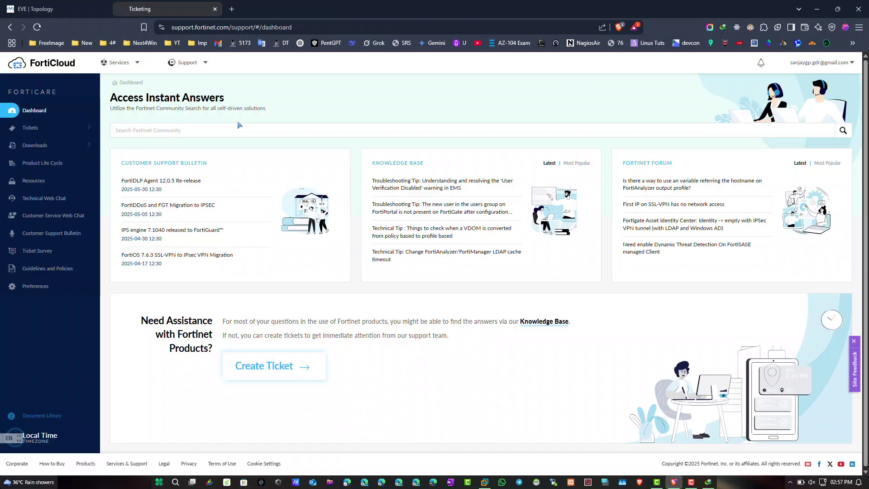
Navigate to Support > VM Images in FortiCloud.
click(136, 63)
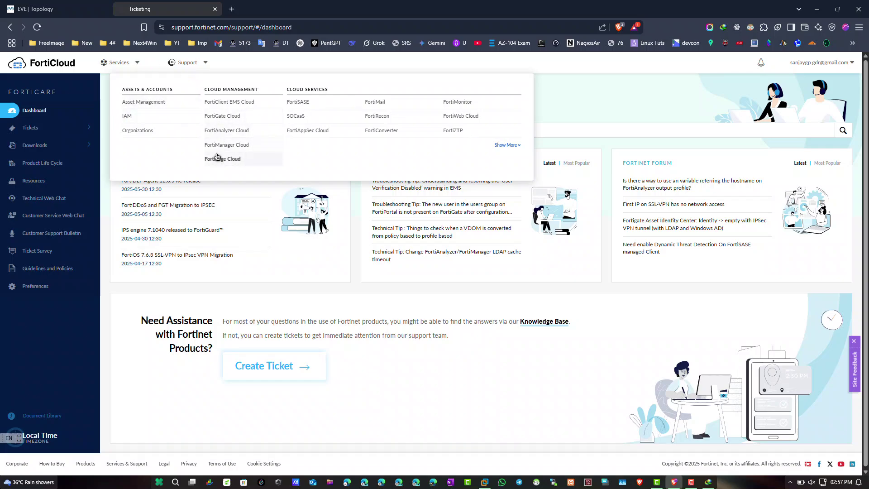
click(192, 66)
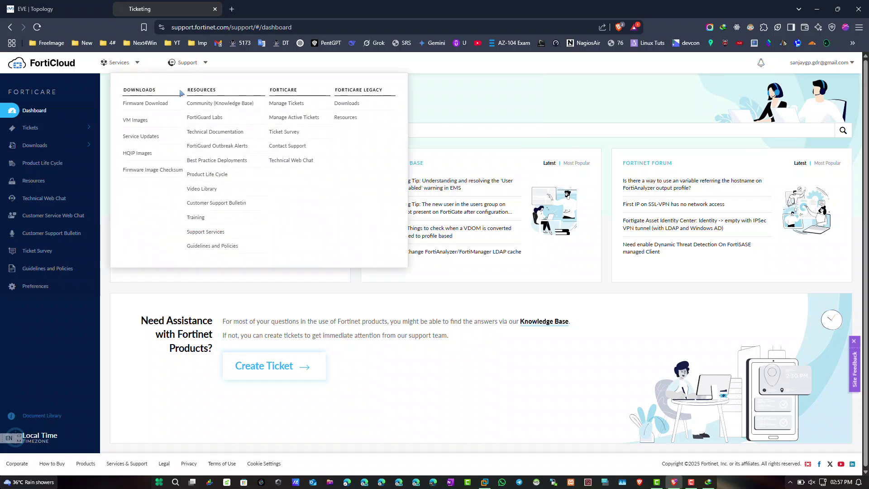
click(136, 120)
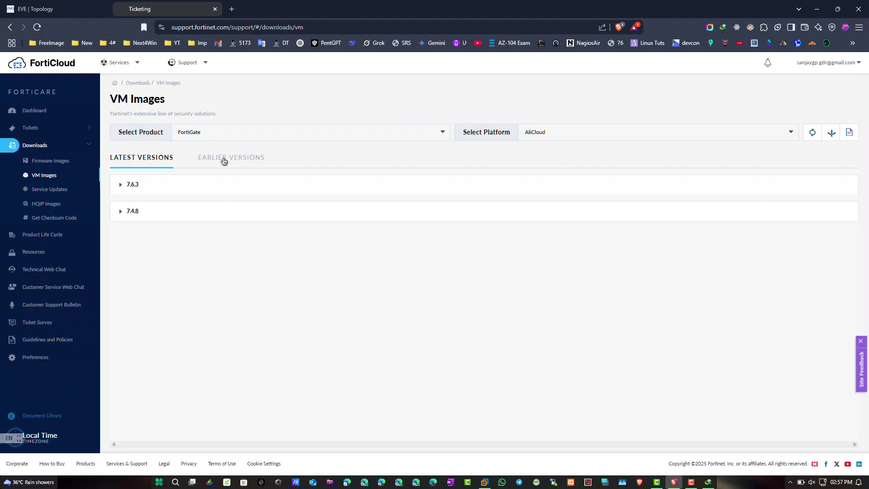
Filter images to FortiGate on KVM and show earlier versions 7.6.2, 7.4.7 and 7.2.11.
click(194, 132)
click(211, 130)
click(559, 132)
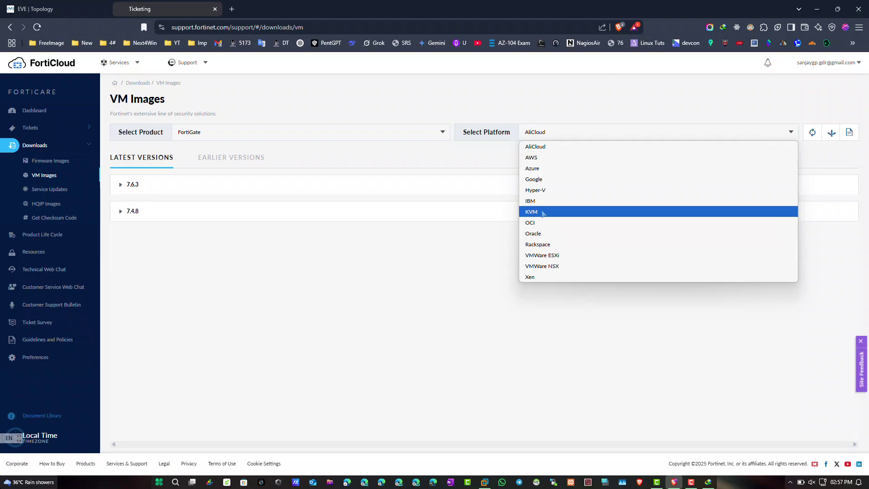
click(547, 212)
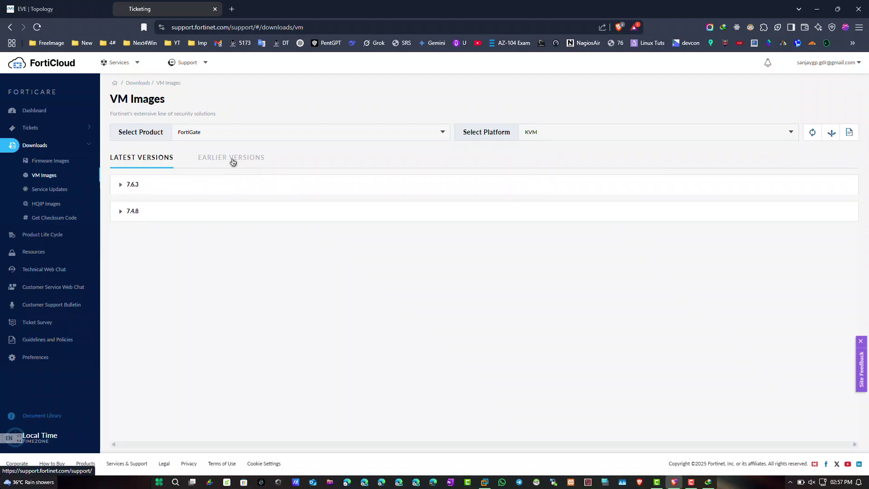
click(235, 160)
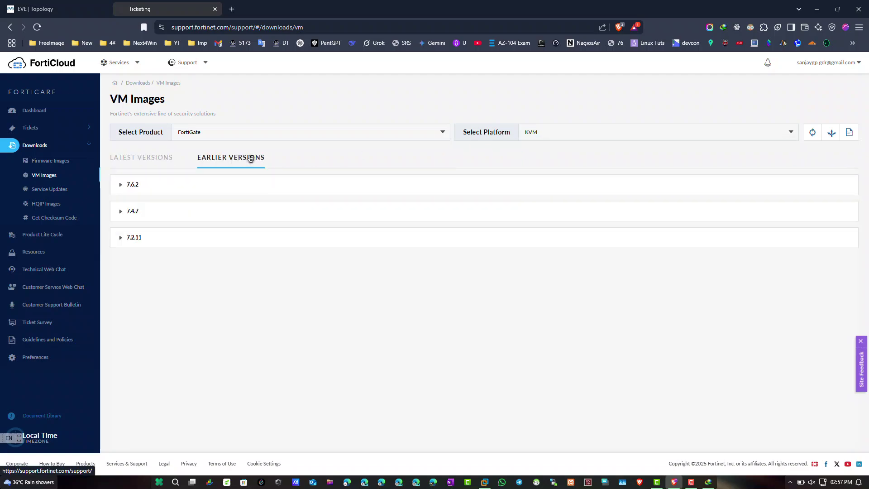
click(140, 156)
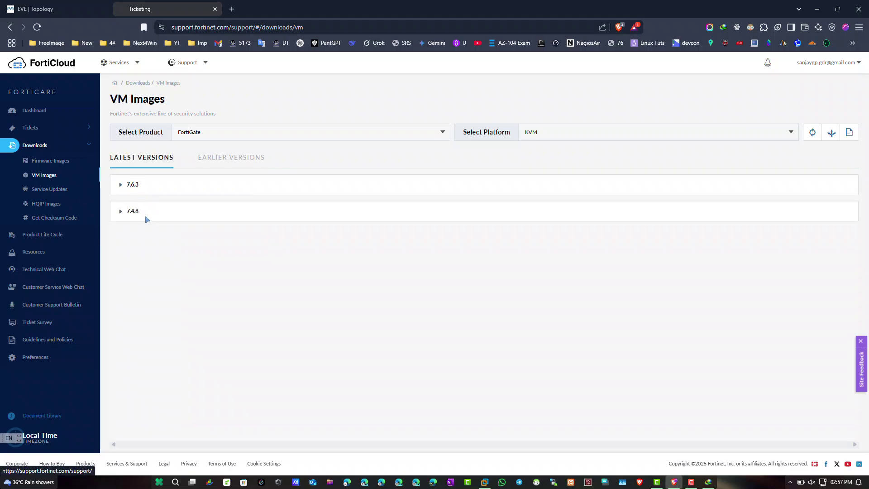
click(219, 163)
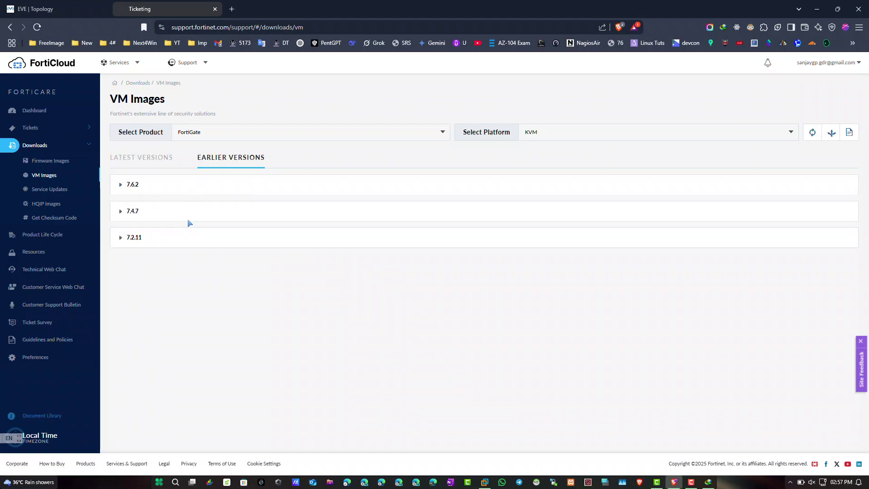
Expand release 7.4.7 and download the FGT_VM64_KVM new-deployment zip (95.2 MB) through IDM.
click(135, 212)
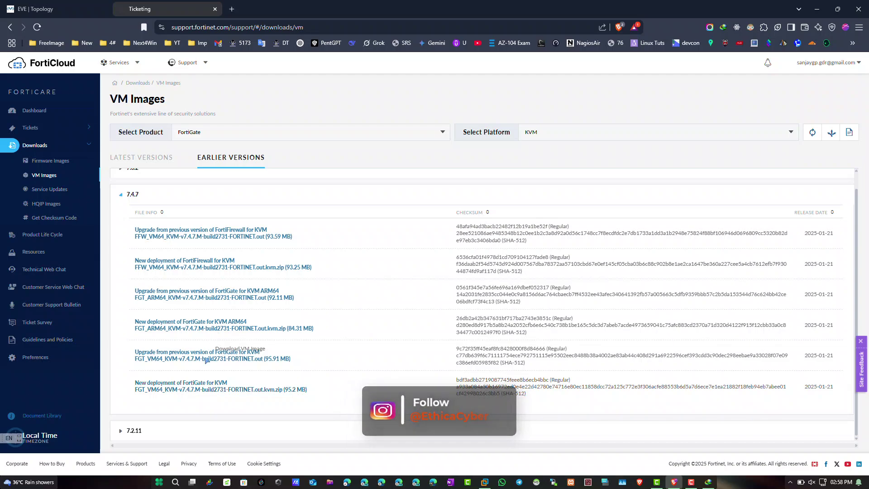
click(208, 392)
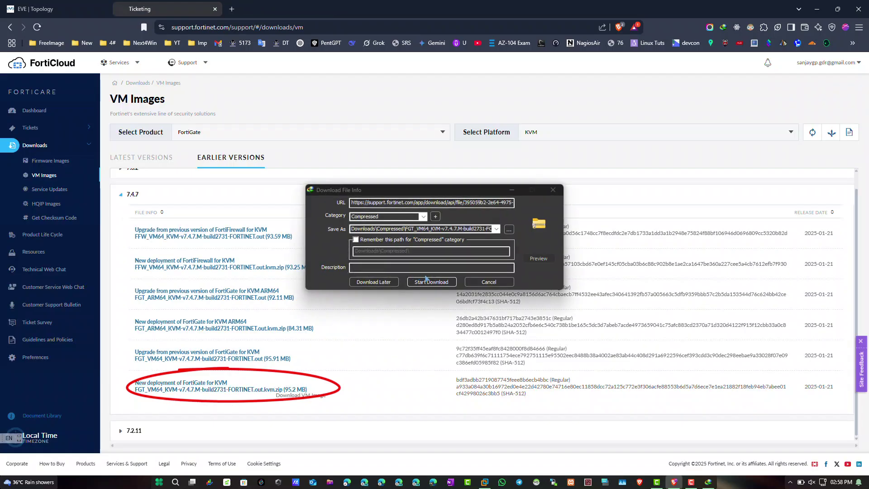
click(426, 280)
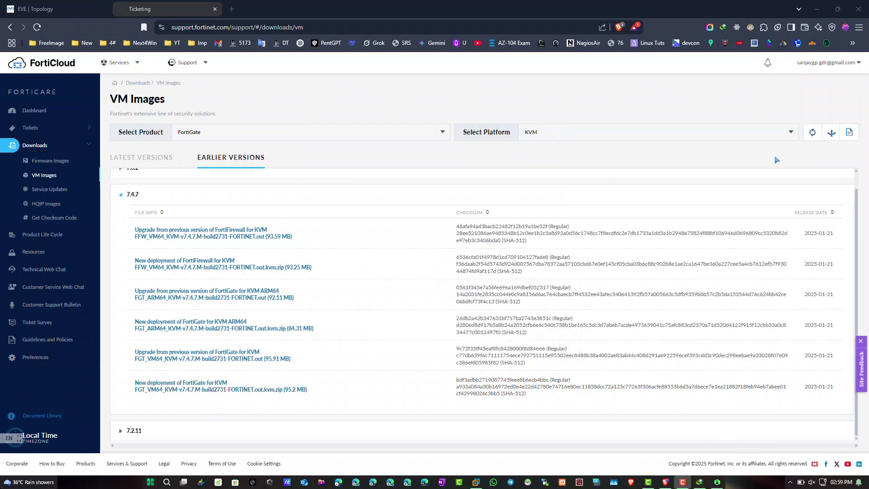
key(super+d)
key(super+r)
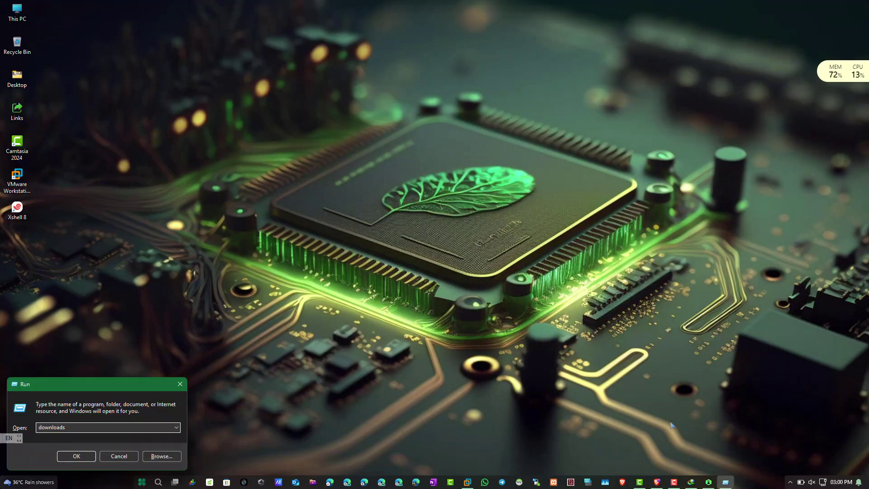
Extract the FGT_VM64 KVM zip in Downloads\Compressed into its own folder with 7-Zip.
click(78, 458)
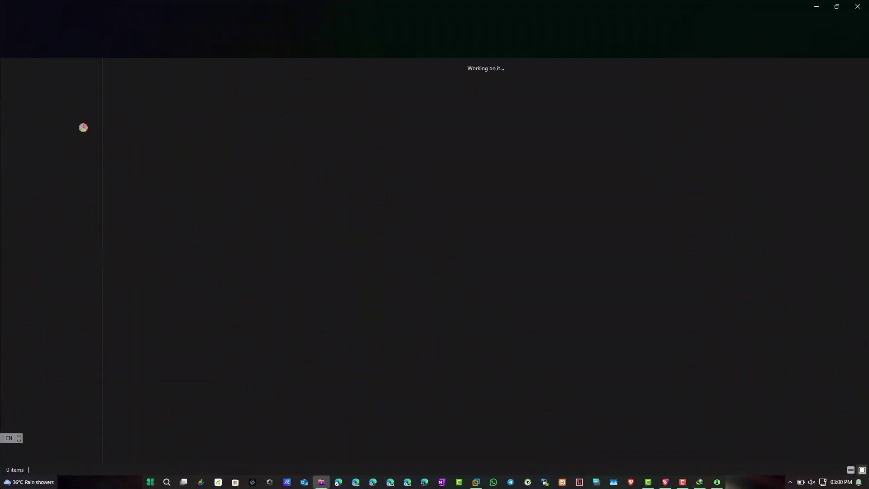
double_click(132, 86)
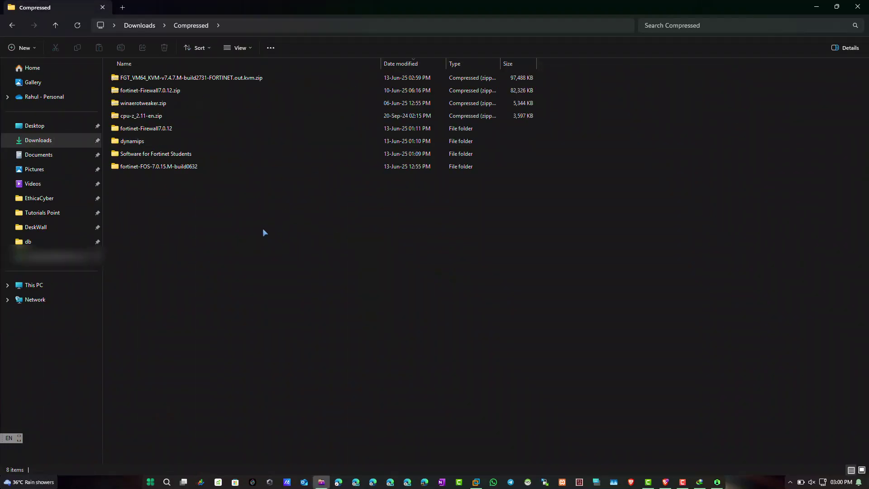
click(168, 79)
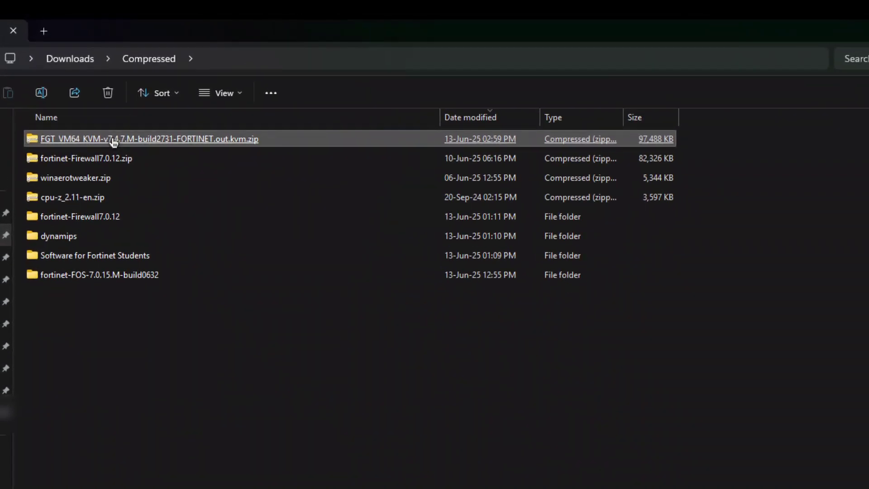
right_click(114, 142)
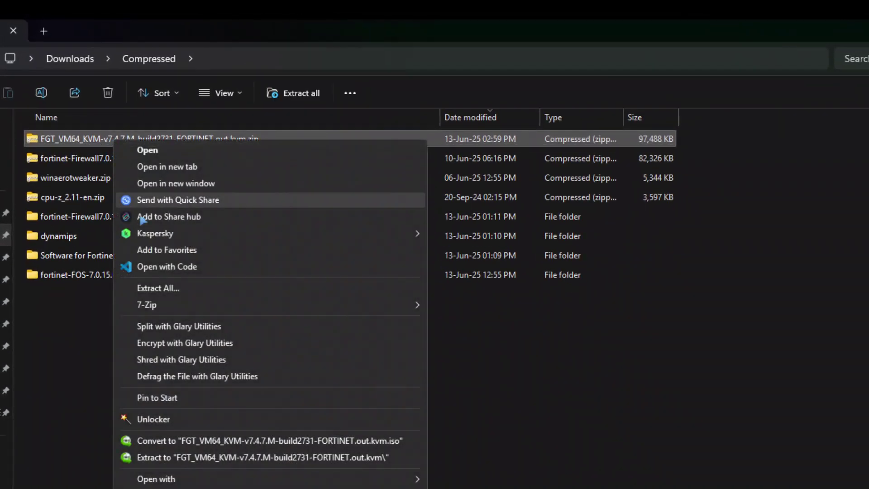
mouse_move(254, 306)
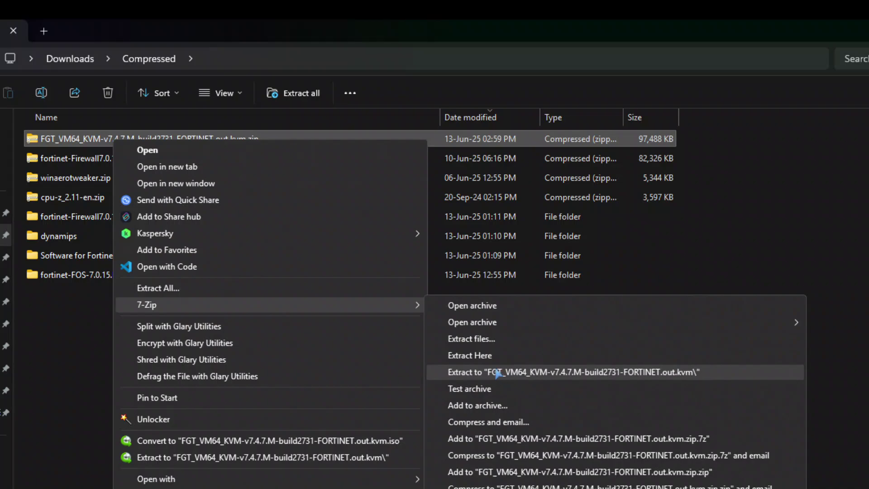
click(497, 372)
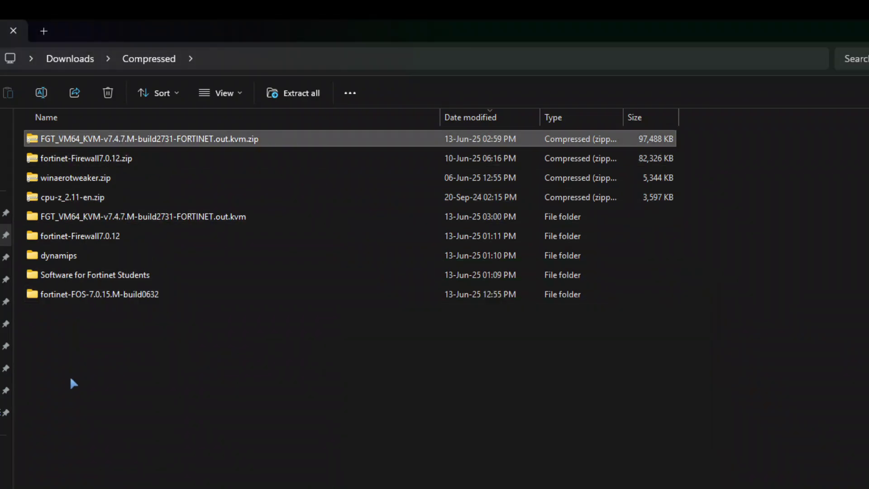
Check the extracted, fortinet-Firewall7.0.12, dynamips and FOS-7.0.15 folders' images, then close Explorer.
double_click(136, 216)
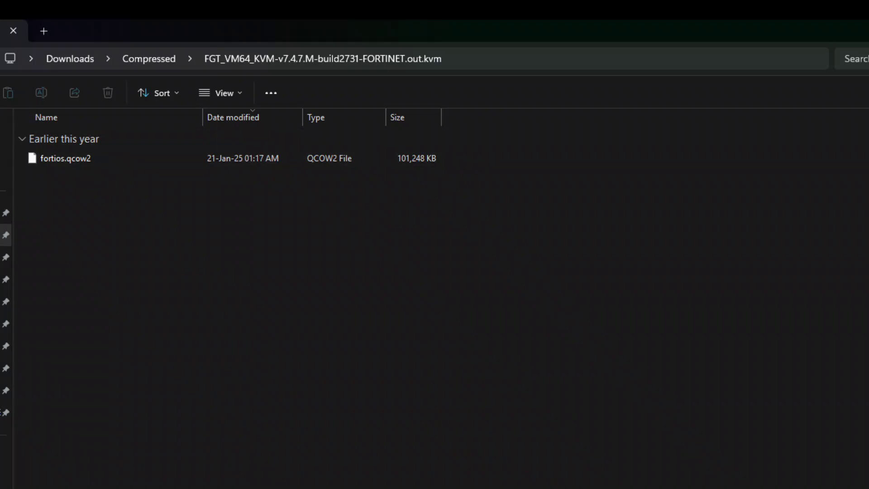
key(alt+Left)
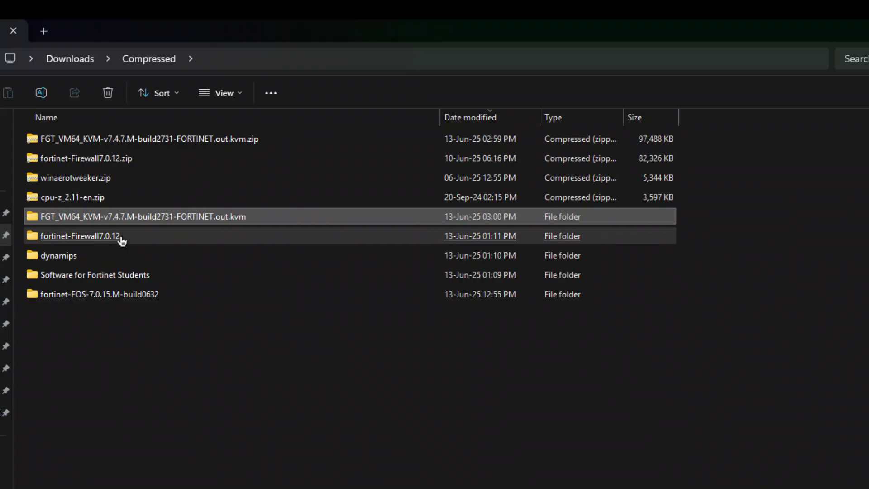
double_click(81, 242)
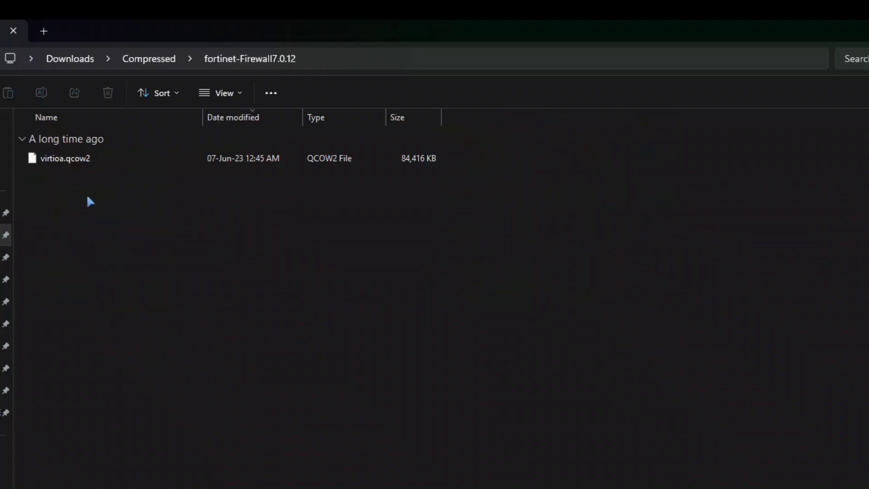
key(alt+Left)
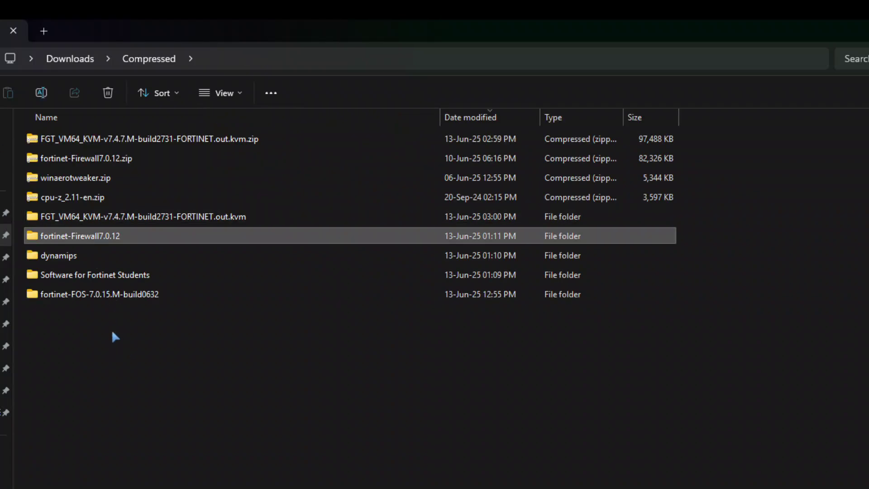
double_click(70, 258)
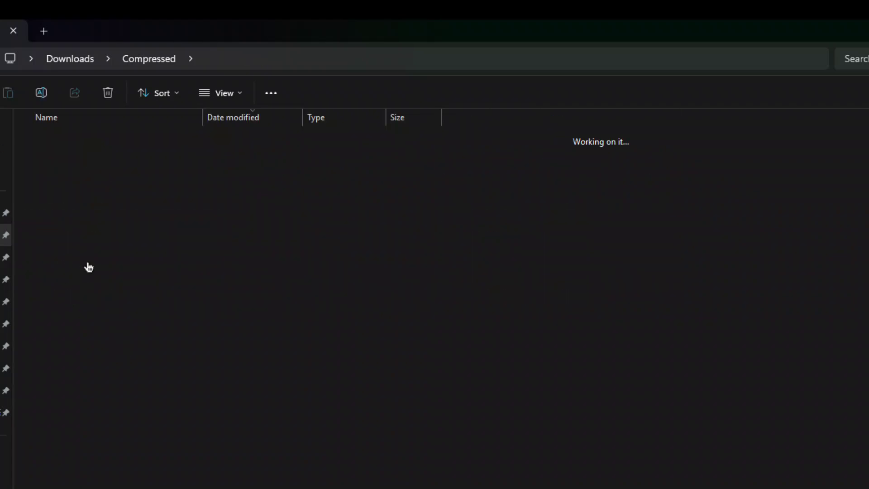
key(alt+Left)
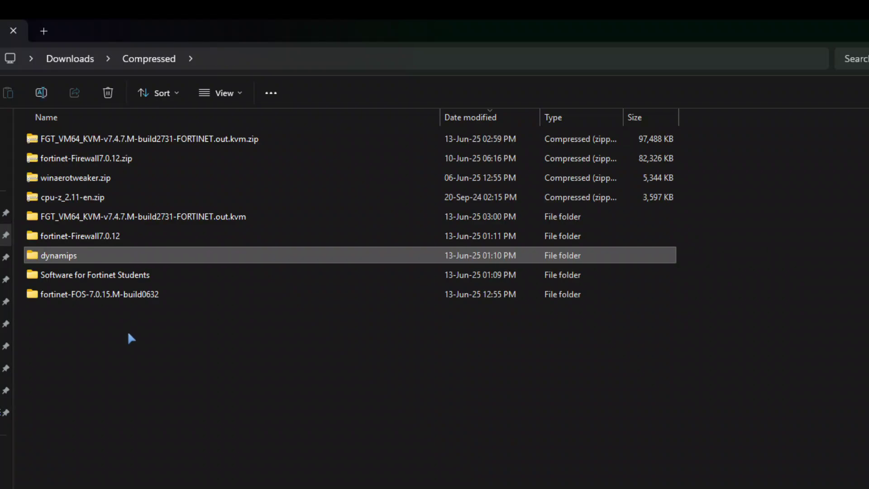
click(159, 295)
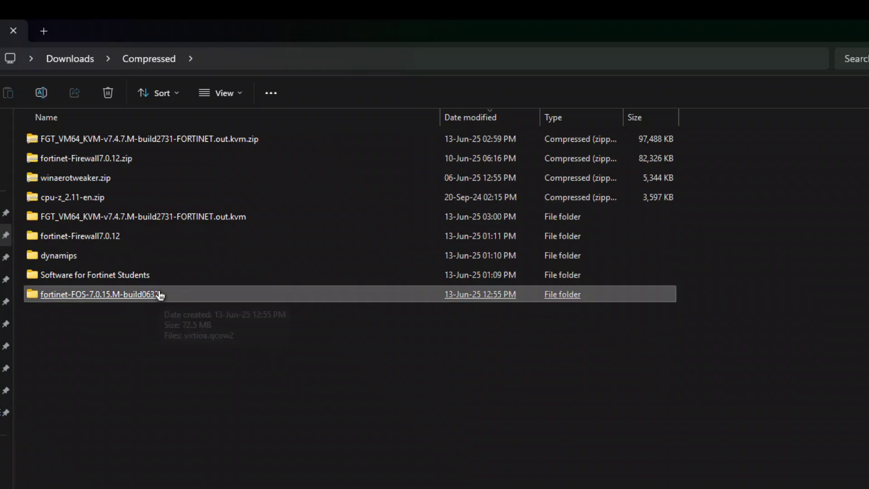
double_click(160, 294)
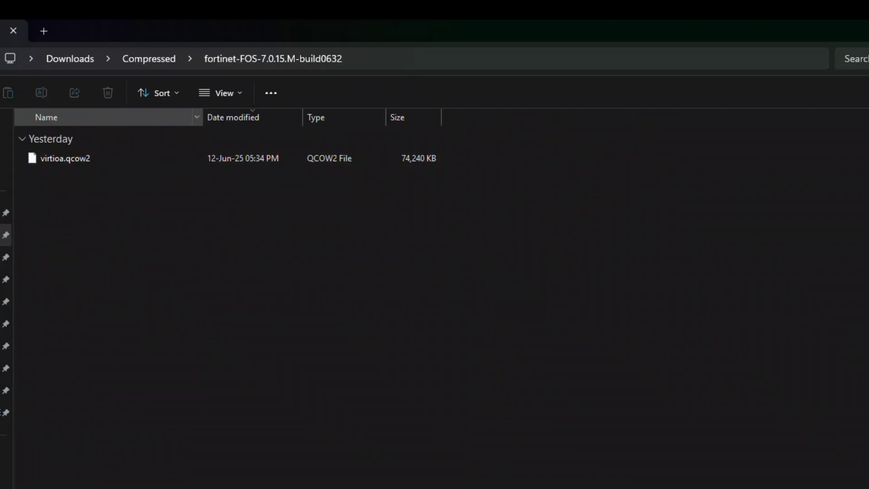
key(alt+Left)
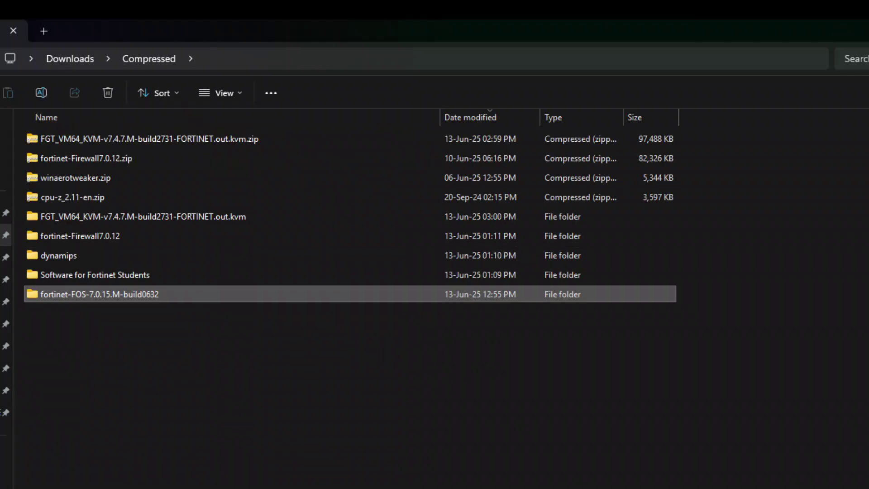
key(super+d)
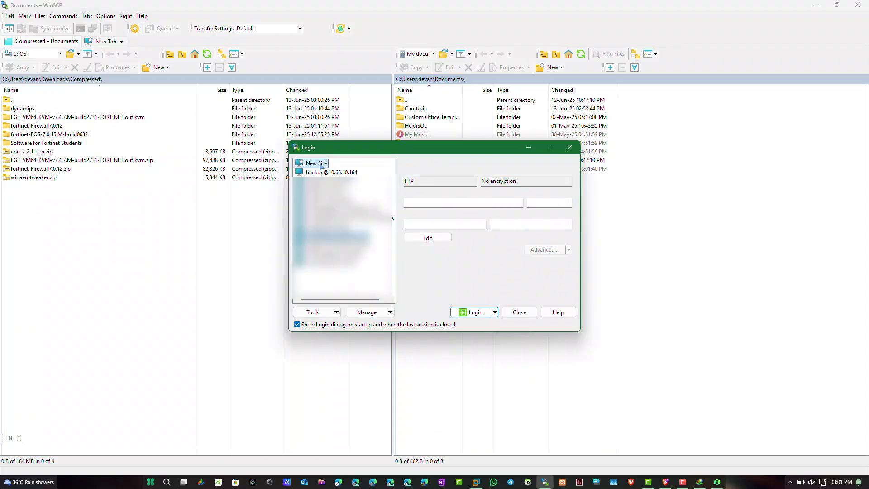
Save an SFTP site for host 192.168.5.129 with user name root.
click(430, 181)
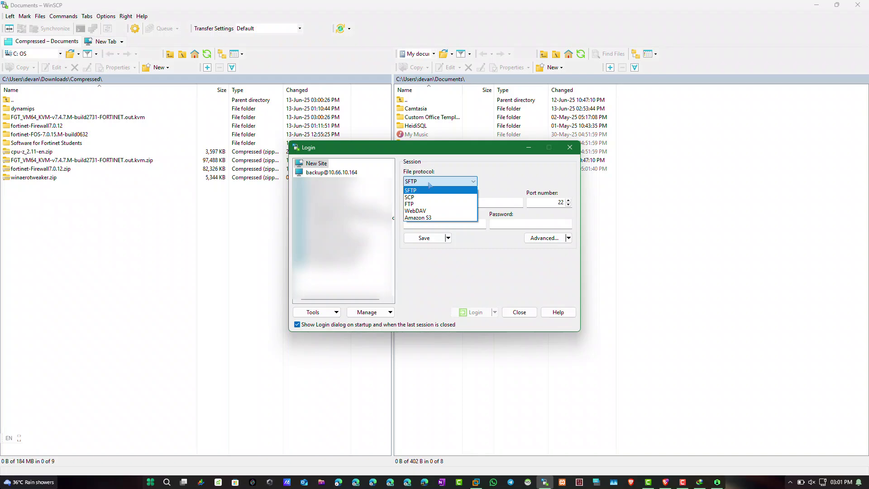
click(430, 190)
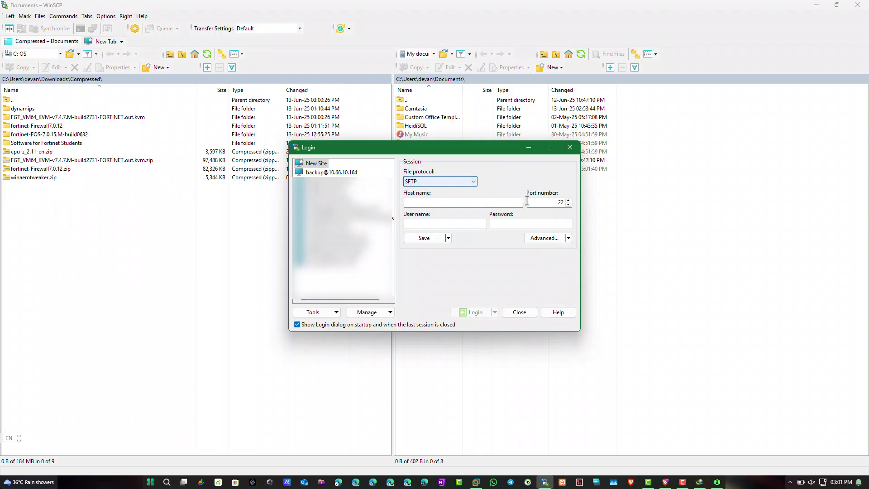
click(454, 199)
text(192.168)
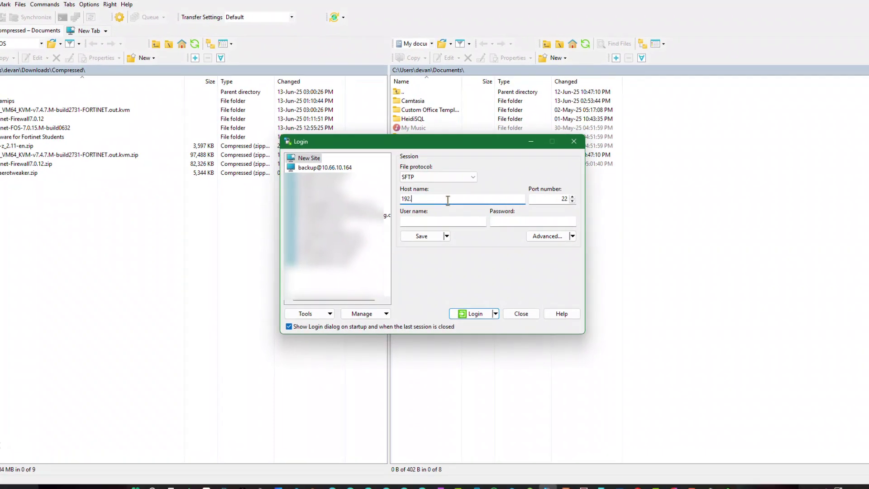
text(.5.129)
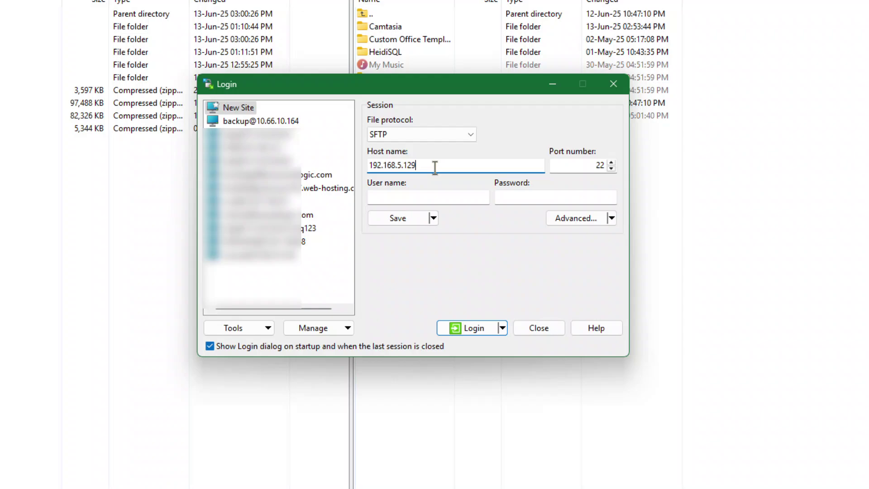
key(Tab)
click(464, 196)
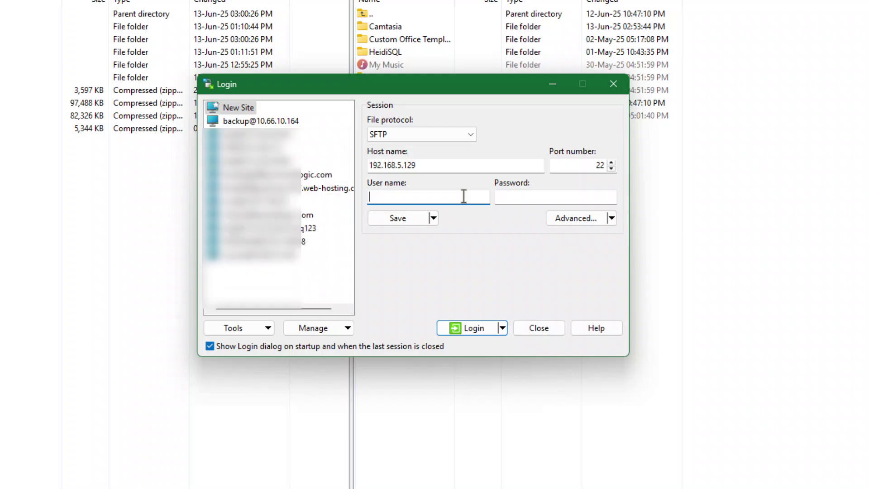
text(root)
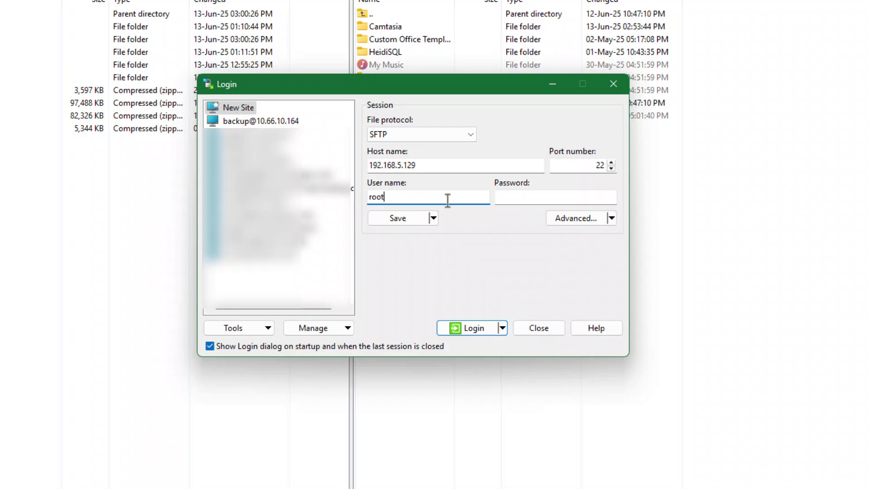
click(404, 218)
key(Return)
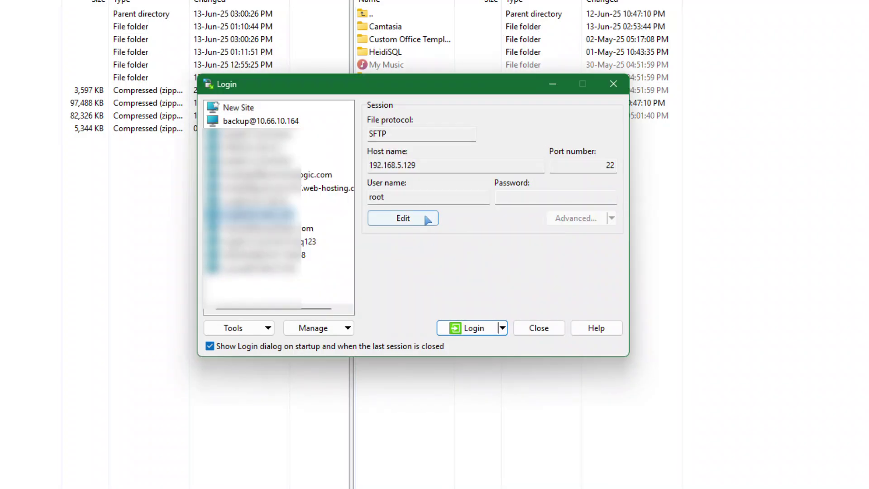
Log in to the saved site, accepting the host key and entering the password.
click(471, 329)
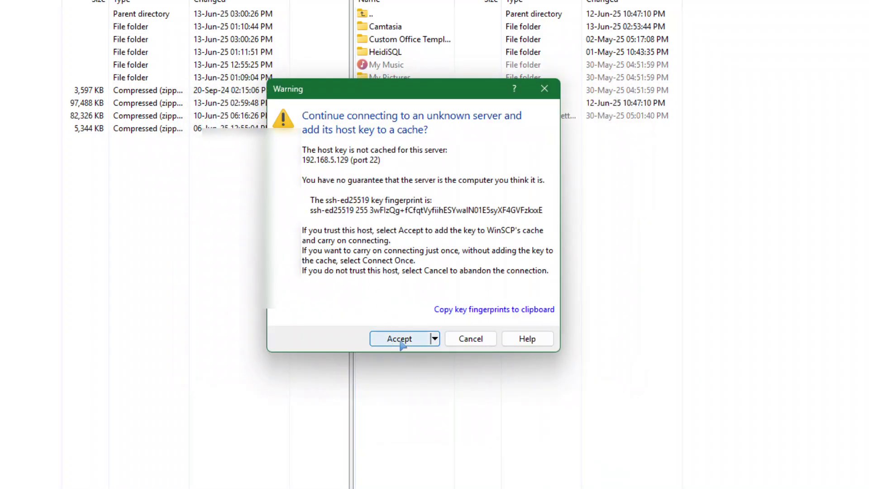
click(404, 339)
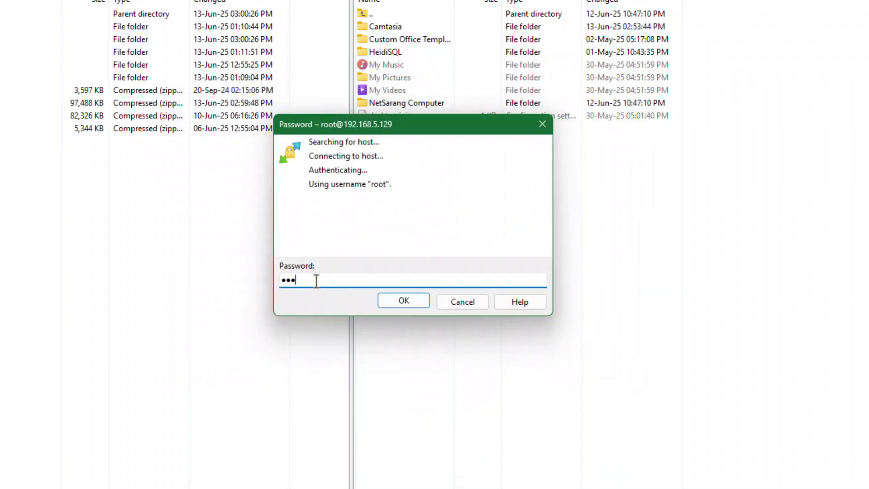
click(392, 302)
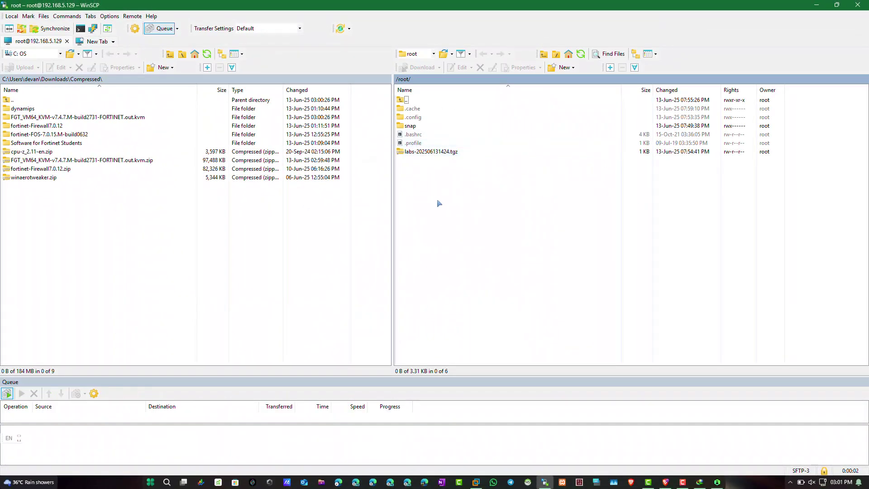
Browse the remote side from / to /opt/unetlab/addons and select the dynamips folder.
click(433, 53)
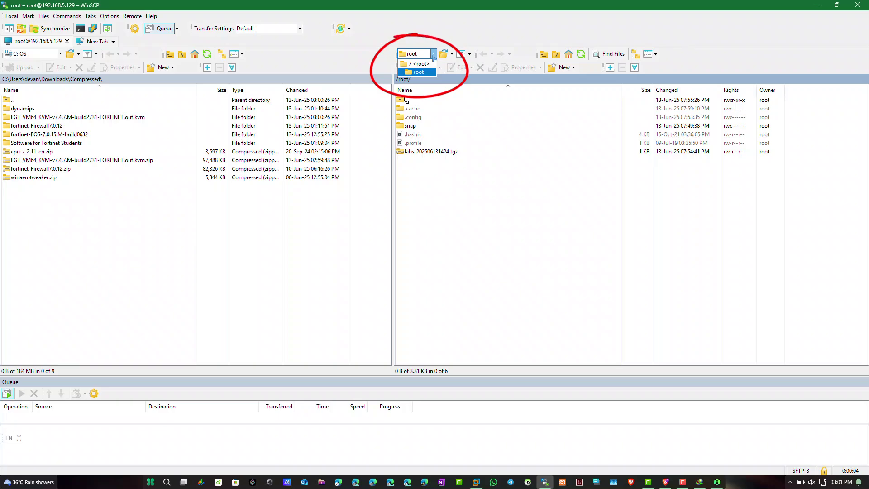
click(418, 63)
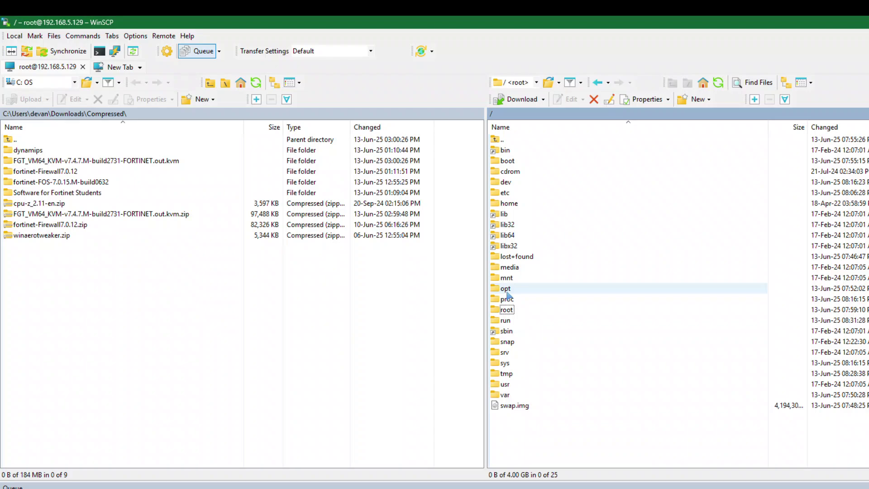
double_click(507, 291)
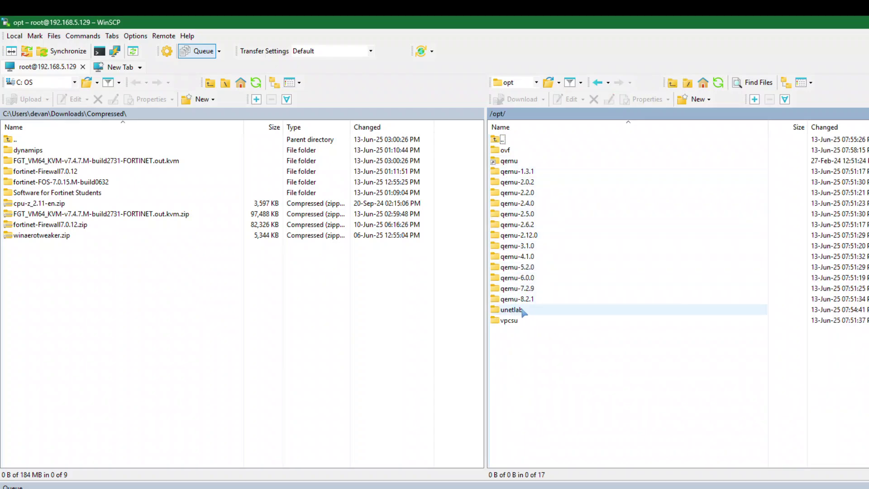
double_click(520, 311)
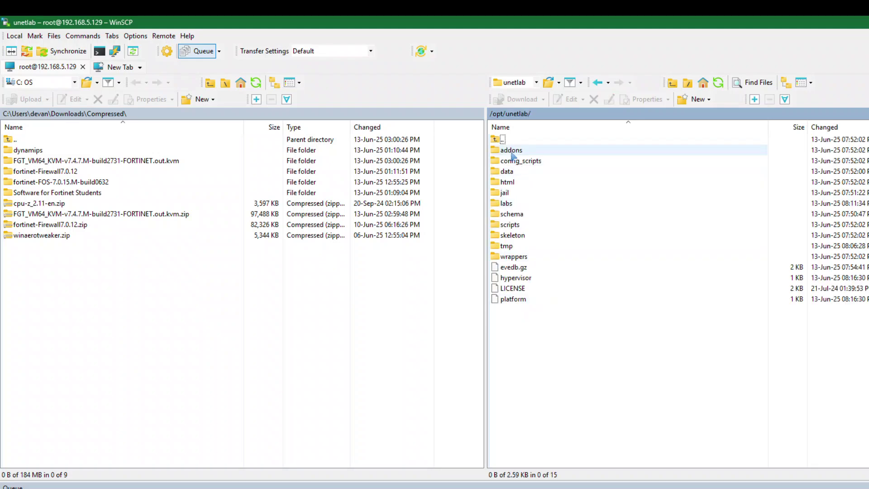
double_click(513, 150)
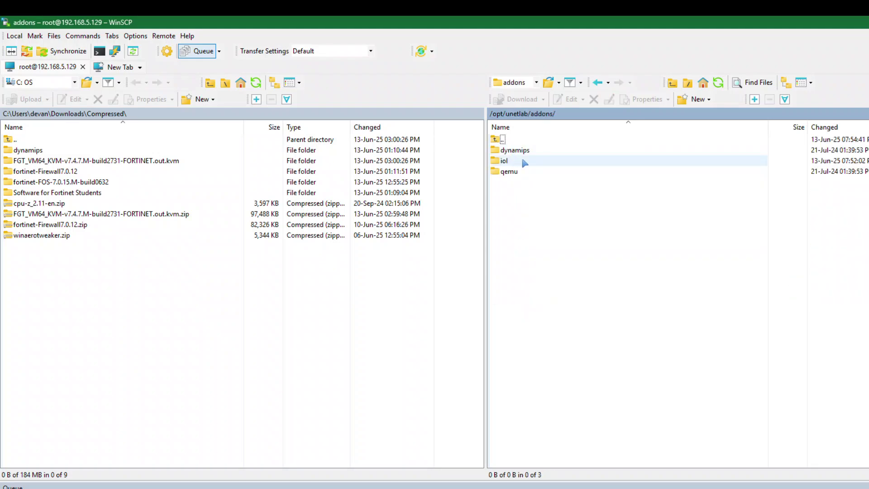
click(535, 153)
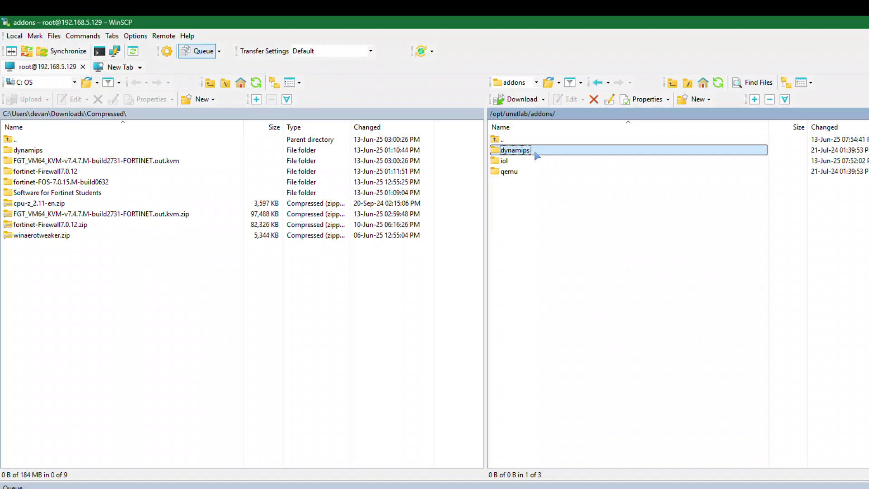
Upload the c3725 and c7200 .image files from the local dynamips folder to the server's dynamips folder.
key(Tab)
key(Down)
key(Return)
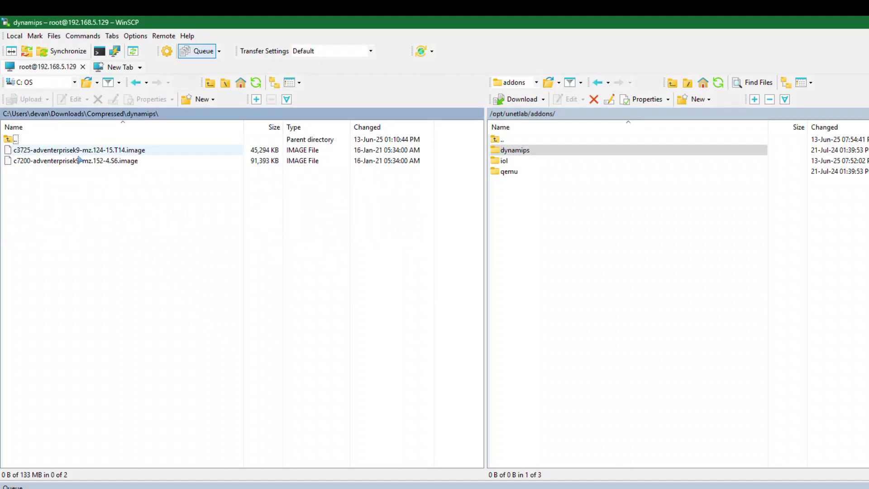
double_click(501, 151)
drag(79, 190, 600, 244)
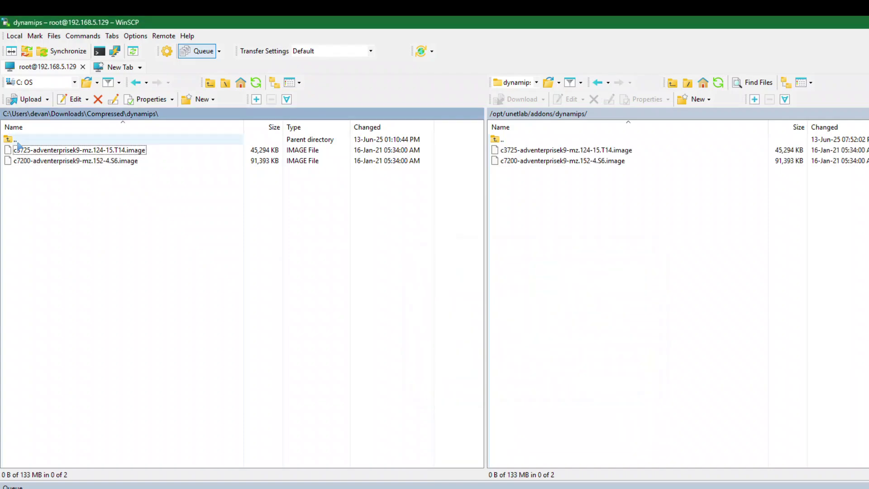
Return locally to Compressed, look through the server's iol folder, and open the remote qemu folder.
double_click(17, 141)
click(480, 150)
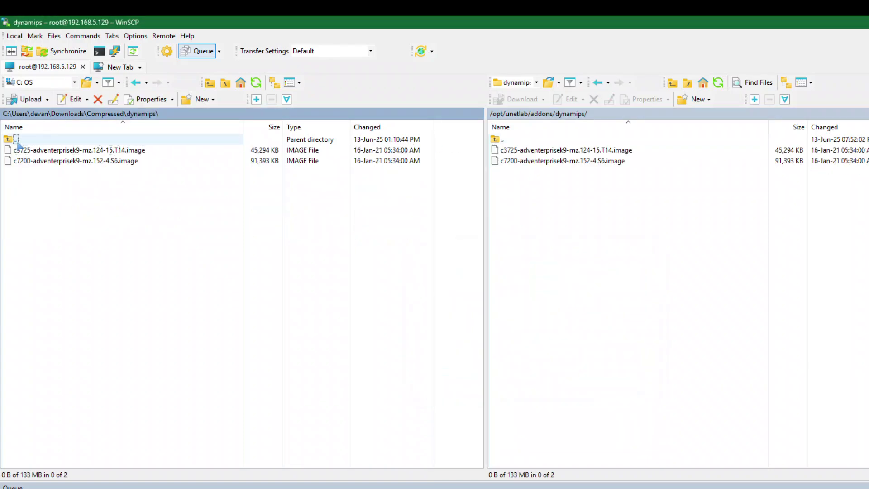
double_click(499, 140)
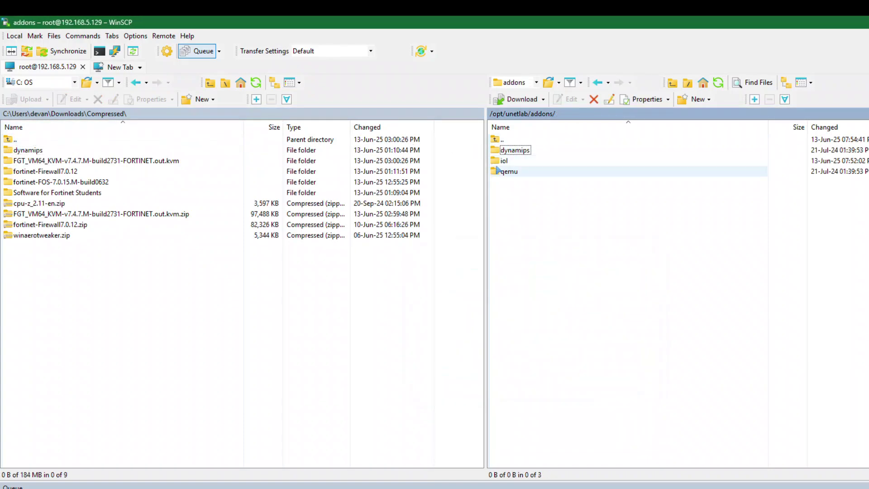
double_click(505, 162)
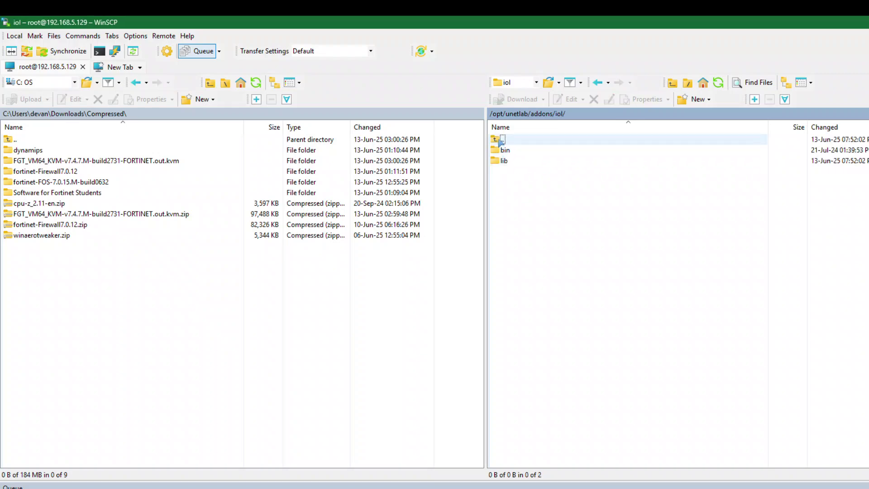
double_click(503, 148)
double_click(503, 143)
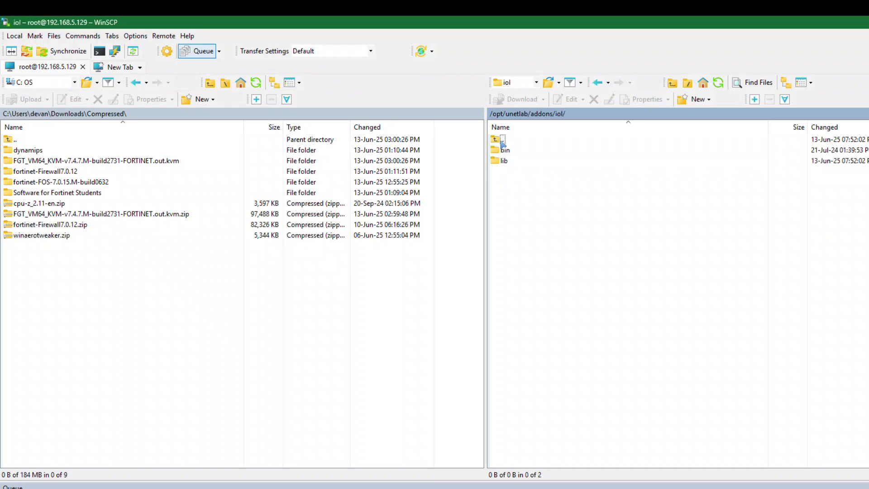
double_click(502, 141)
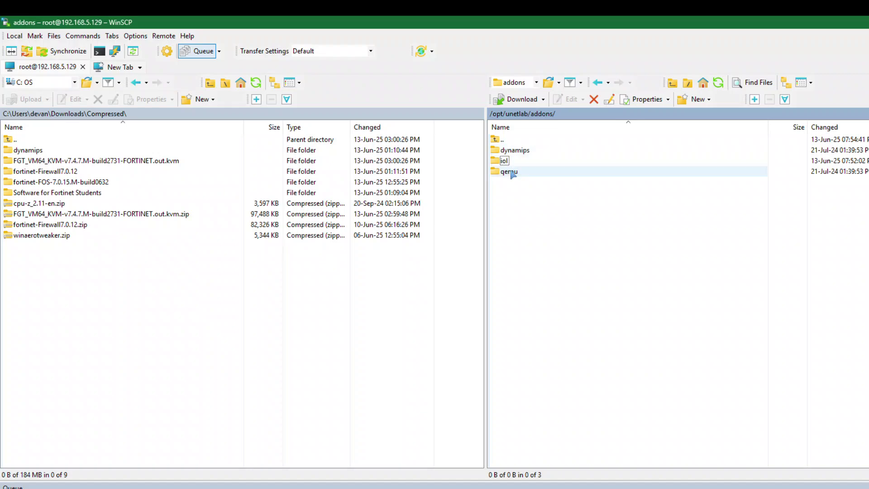
double_click(509, 172)
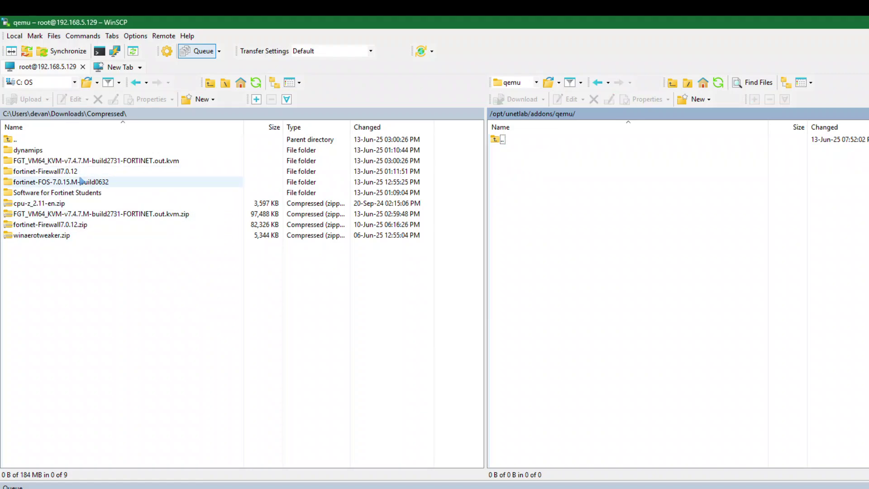
Upload the FortiGate 7.4.7 KVM, fortinet-Firewall7.0.12 and fortinet-FOS-7.0.15 folders into the server's qemu folder.
click(76, 160)
drag(76, 160, 558, 213)
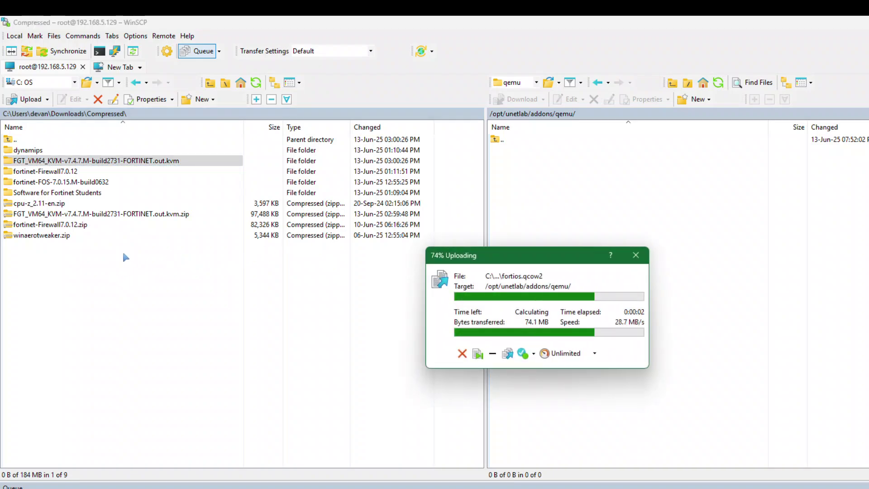
drag(65, 174, 530, 233)
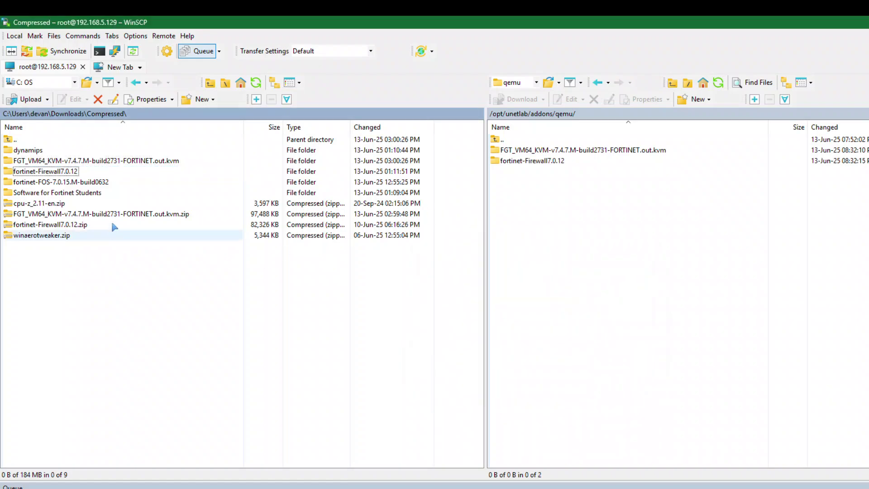
double_click(87, 183)
double_click(14, 139)
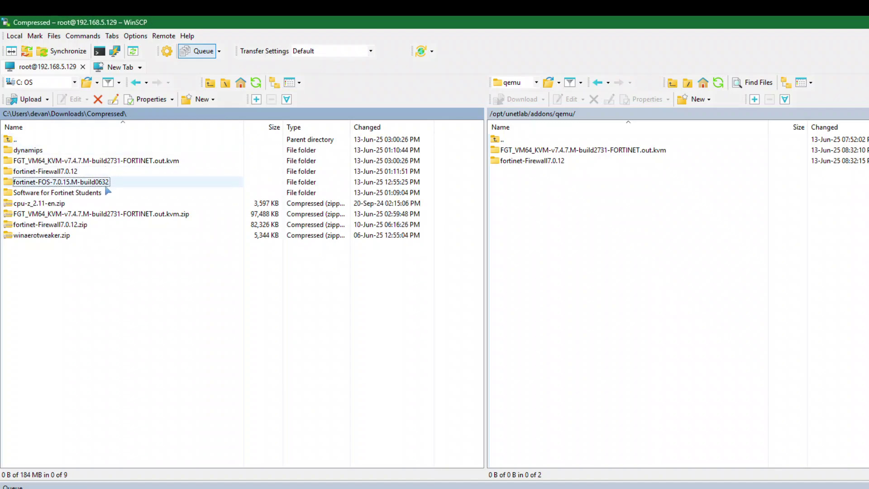
key(F5)
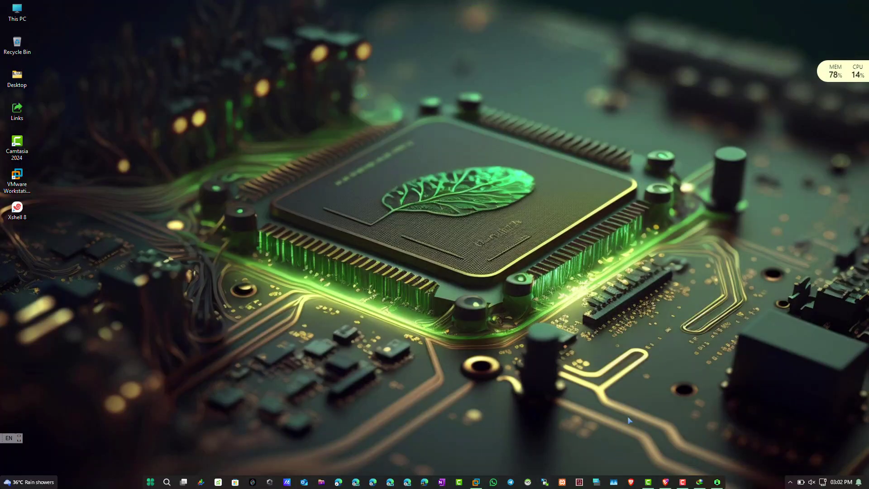
Close the Ticketing tab in Brave and reload the EVE-NG topology page.
click(665, 482)
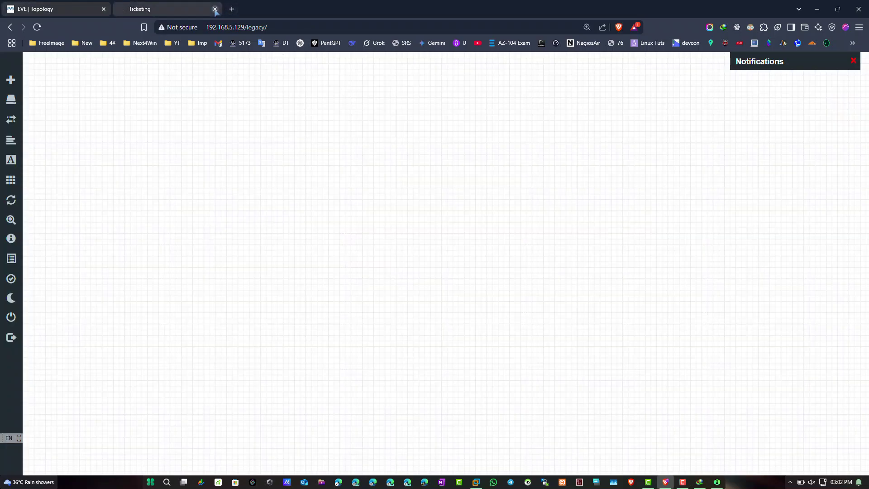
click(215, 9)
click(37, 27)
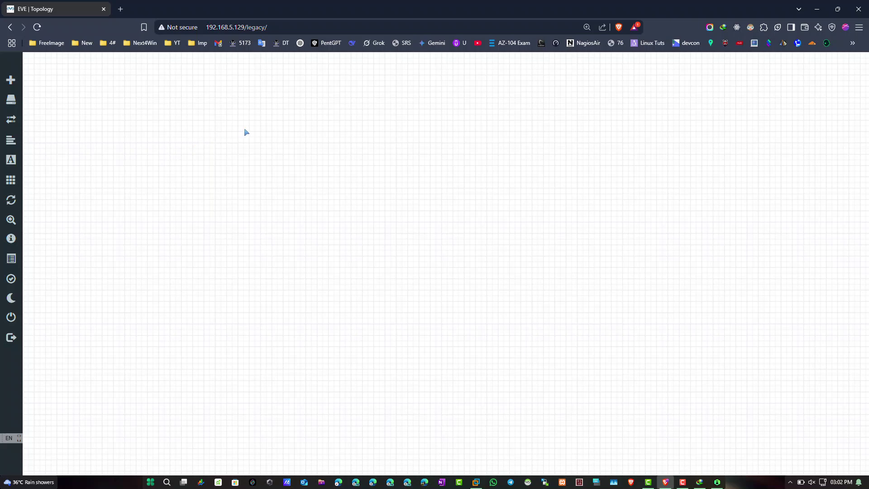
Open the add-node dialog from the canvas and scroll the templates down to Fortinet FortiGate.
right_click(245, 129)
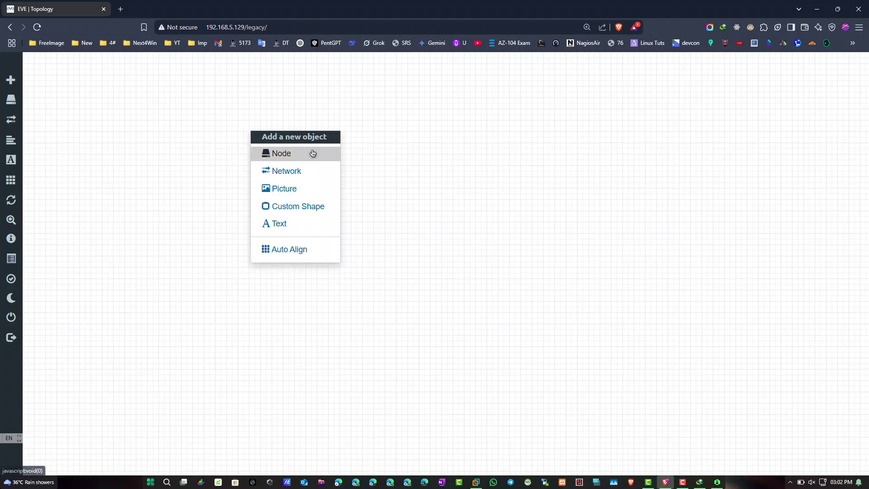
click(312, 153)
scroll(426, 227, down, 15)
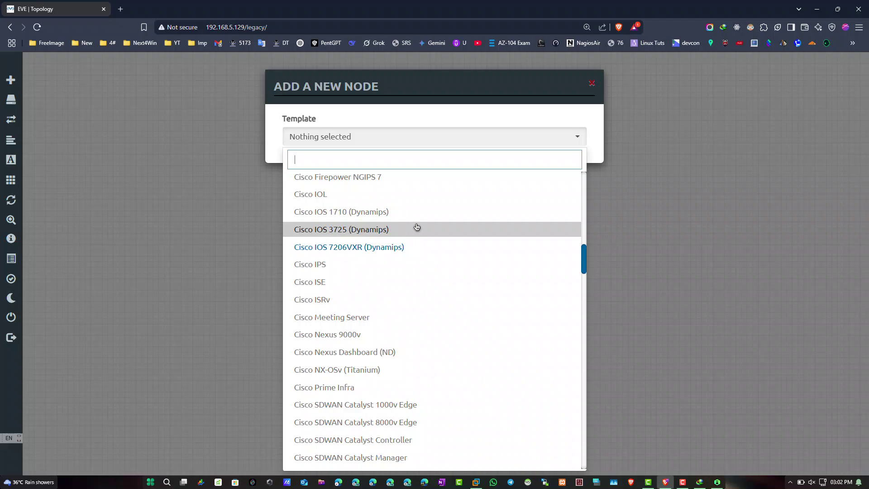
scroll(448, 217, down, 15)
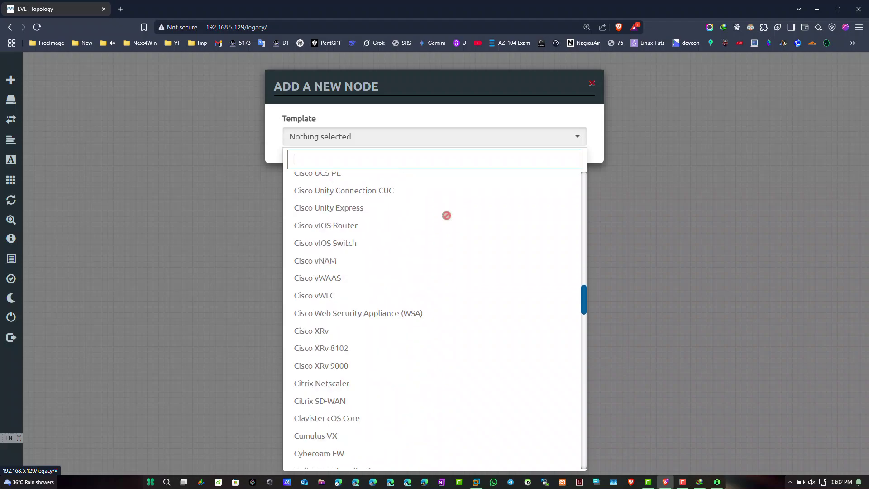
scroll(454, 216, down, 1)
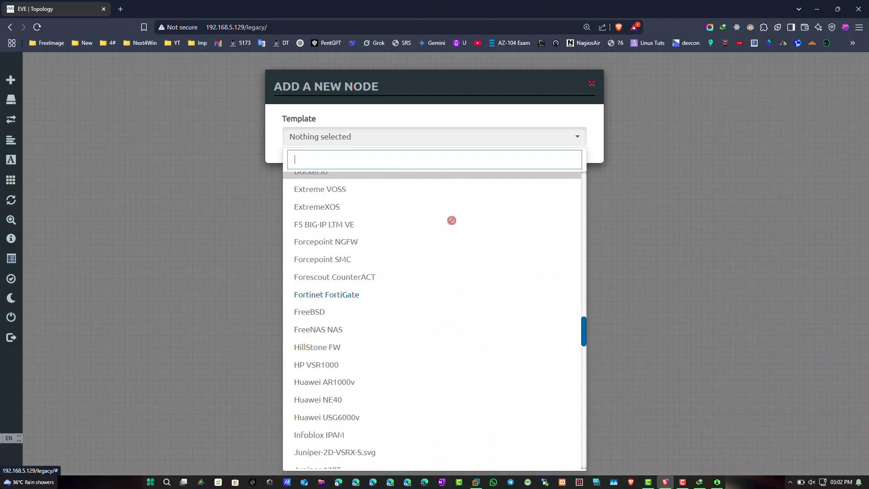
scroll(365, 249, down, 1)
Close the node dialog and open EVE-NG's Qemu image namings documentation page in a new tab.
click(196, 112)
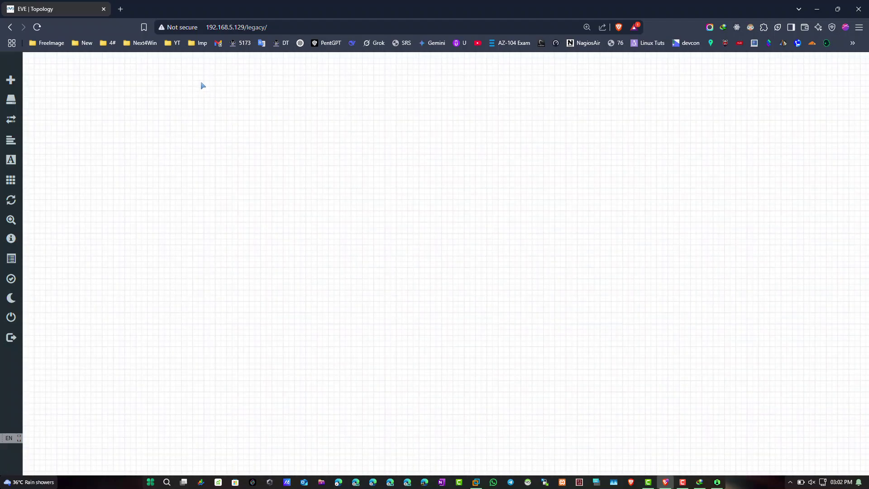
click(121, 9)
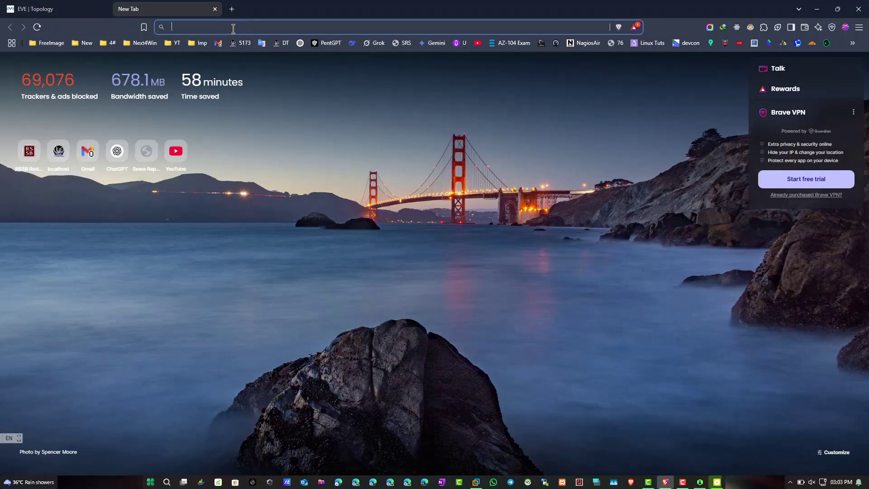
text(eve-ng.net/index.php/download/)
key(Return)
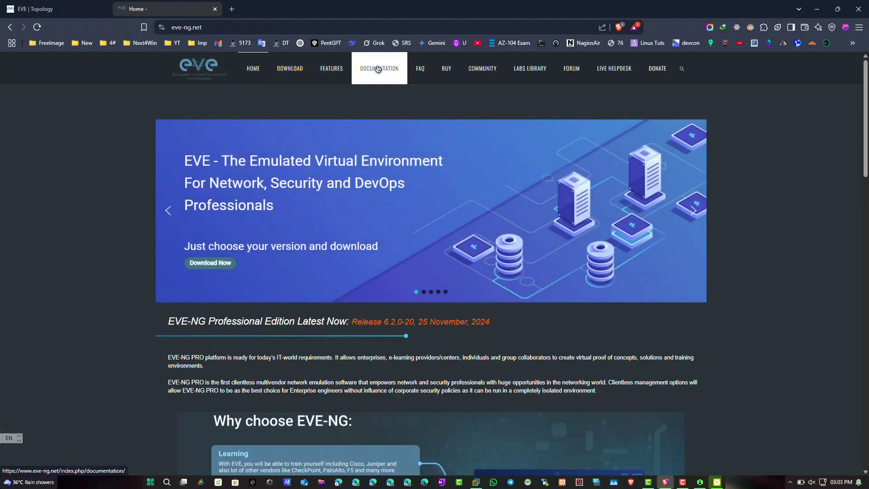
click(379, 69)
key(ctrl+plus)
key(ctrl+plus)
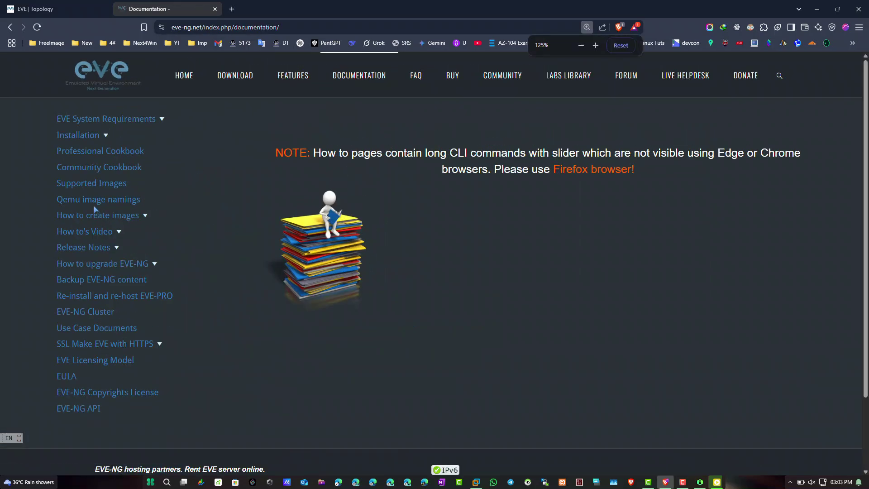
drag(42, 198, 151, 199)
key(ctrl+minus)
key(ctrl+minus)
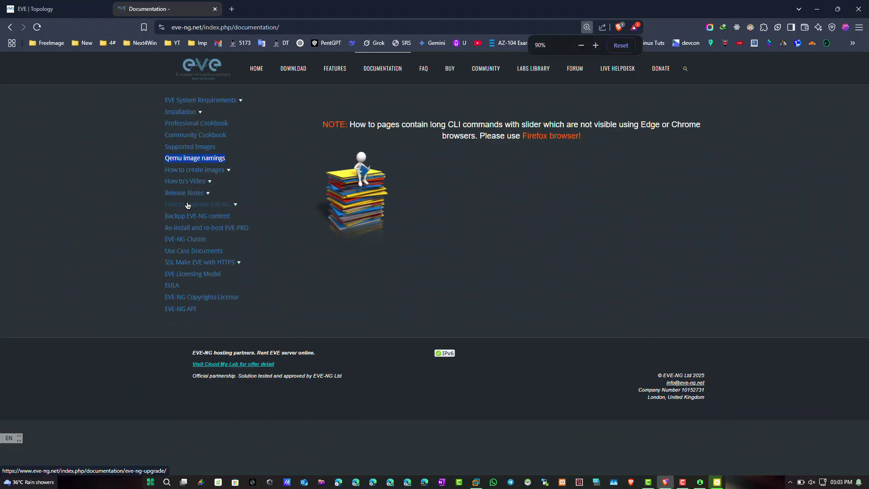
click(195, 170)
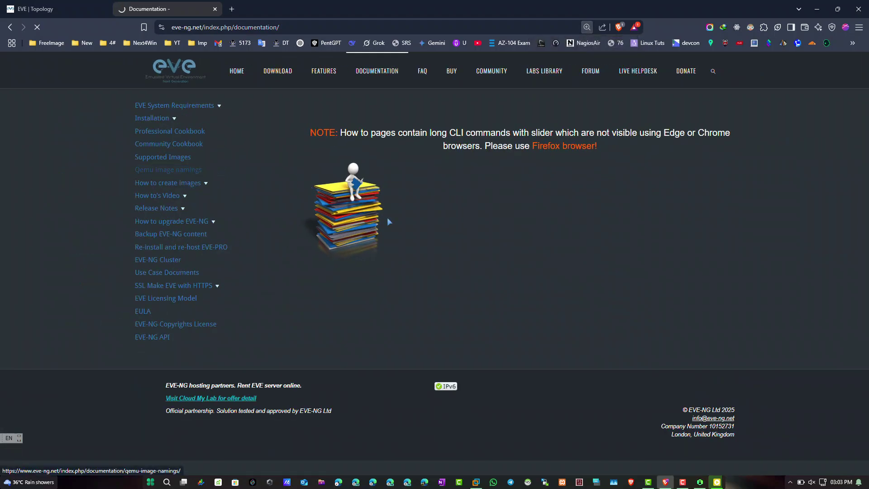
Review the naming table, highlighting the Qemu folder name header and the a10- row.
scroll(436, 244, down, 4)
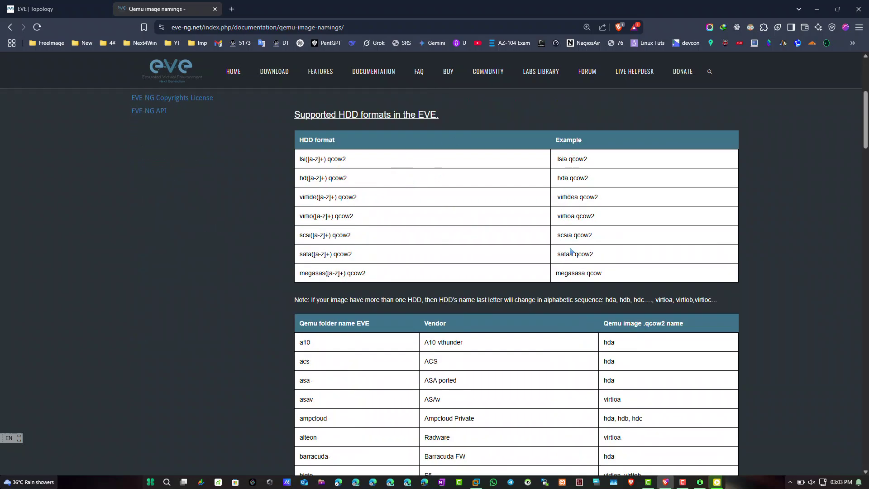
scroll(571, 251, down, 5)
scroll(521, 171, up, 1)
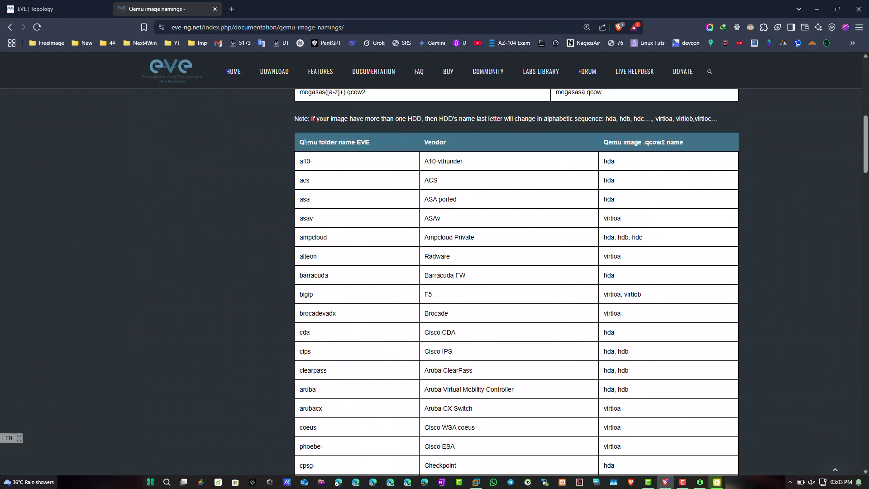
drag(305, 141, 377, 150)
drag(608, 142, 694, 157)
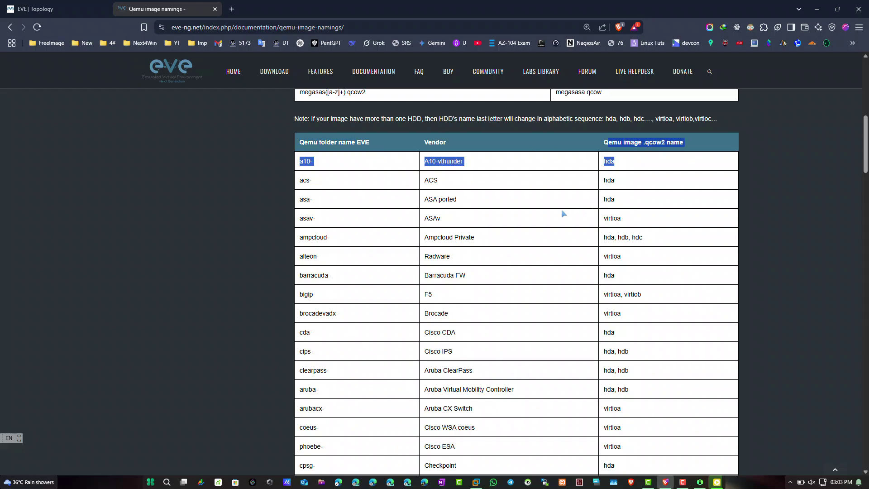
scroll(563, 213, down, 15)
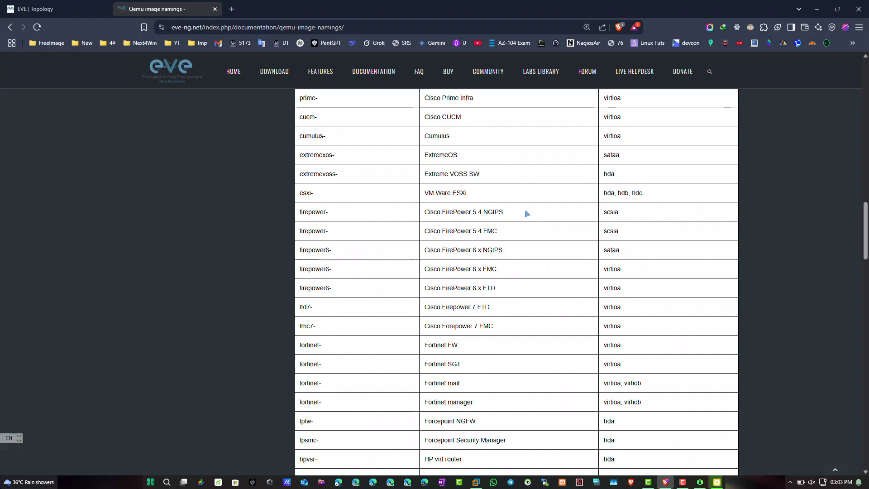
Search the page for 'forti' and mark the Fortinet FW and SGT rows with their virtioa disk names.
key(ctrl+f)
text(forti)
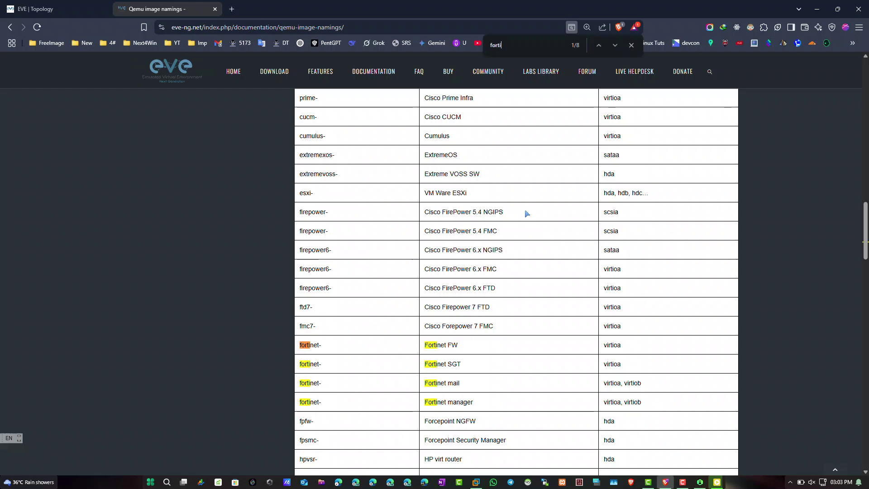
scroll(517, 208, down, 3)
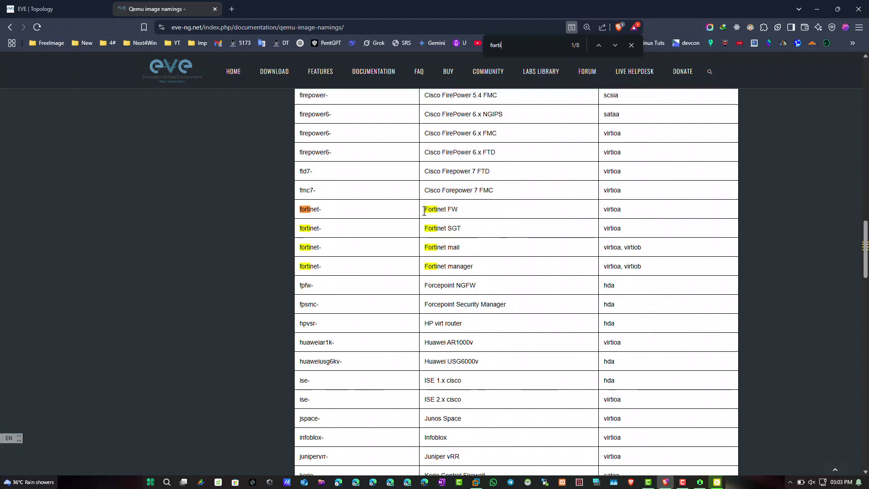
drag(425, 211, 497, 214)
drag(604, 211, 641, 216)
drag(424, 228, 718, 231)
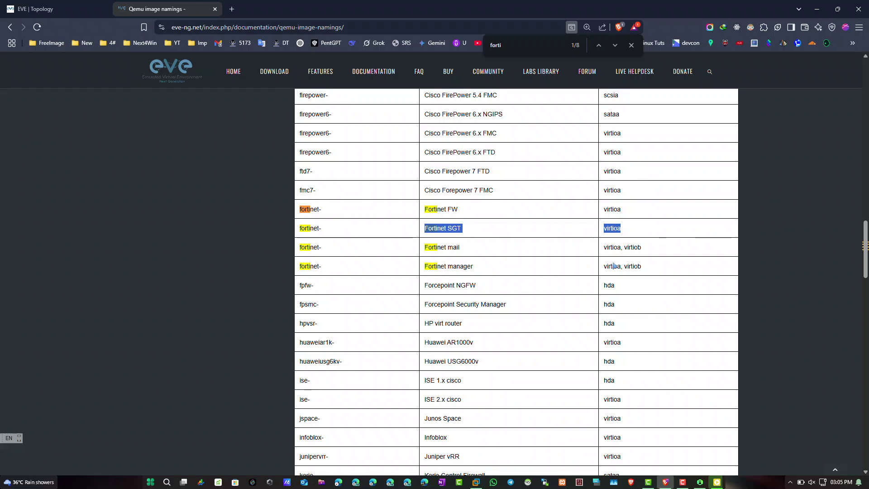
scroll(494, 203, up, 4)
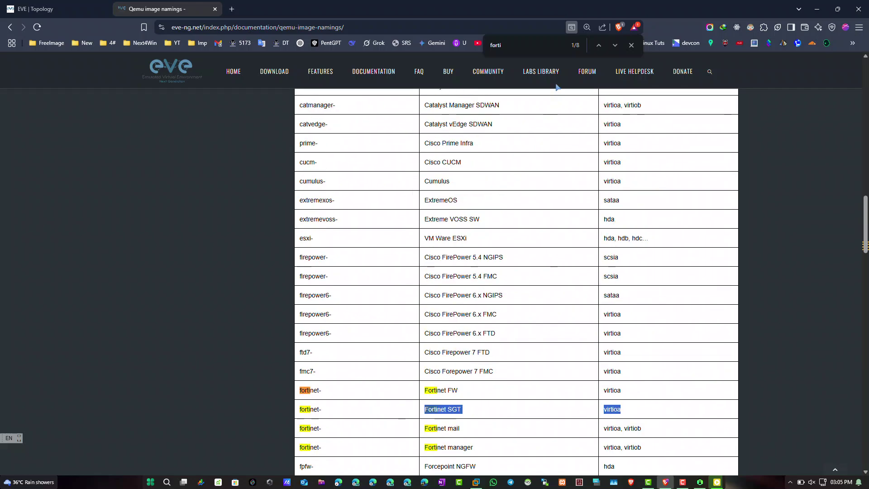
drag(424, 273, 499, 342)
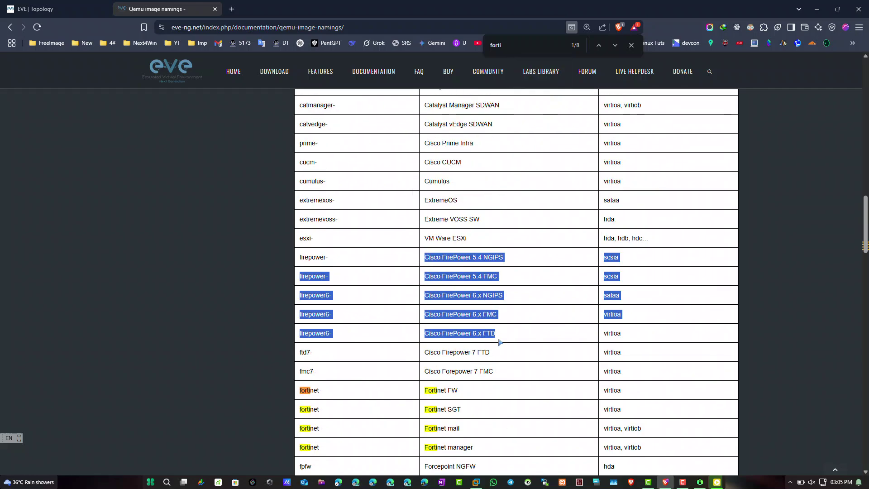
click(615, 284)
drag(626, 359, 303, 329)
scroll(599, 325, up, 2)
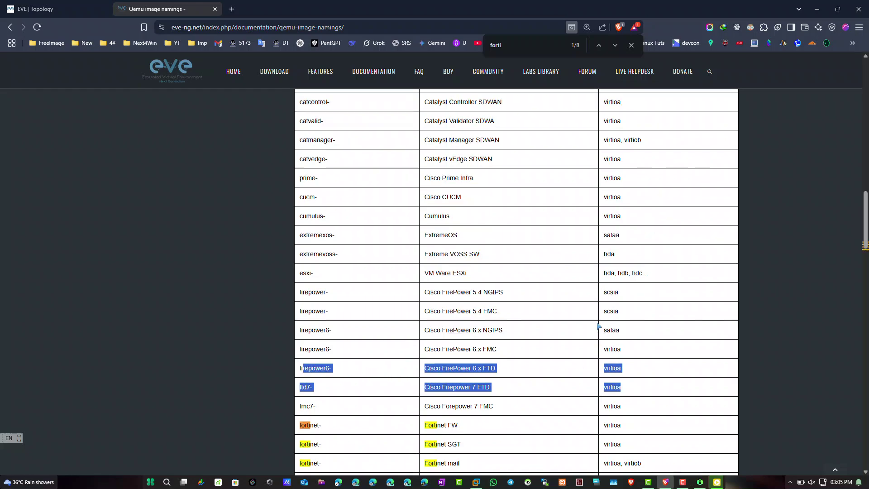
Search 'cisco' then 'forti' again, mark Fortinet FW with its virtioa disk, then close the page.
key(ctrl+f)
text(c)
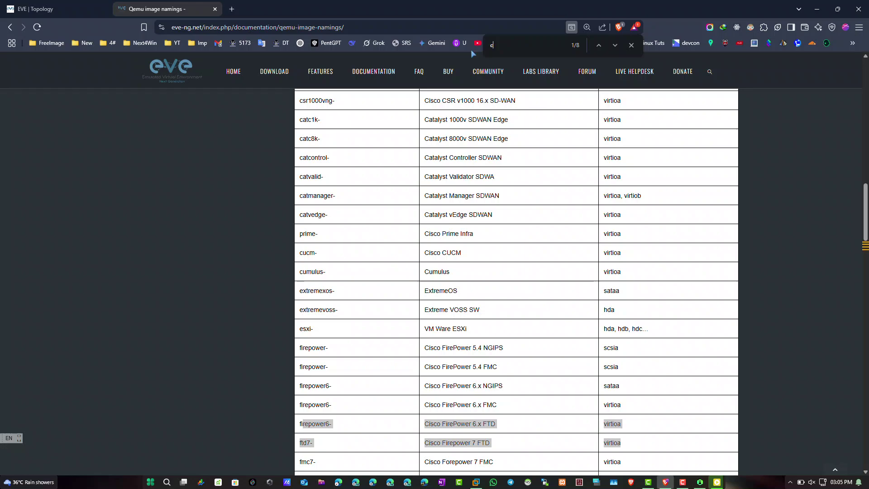
text(isco)
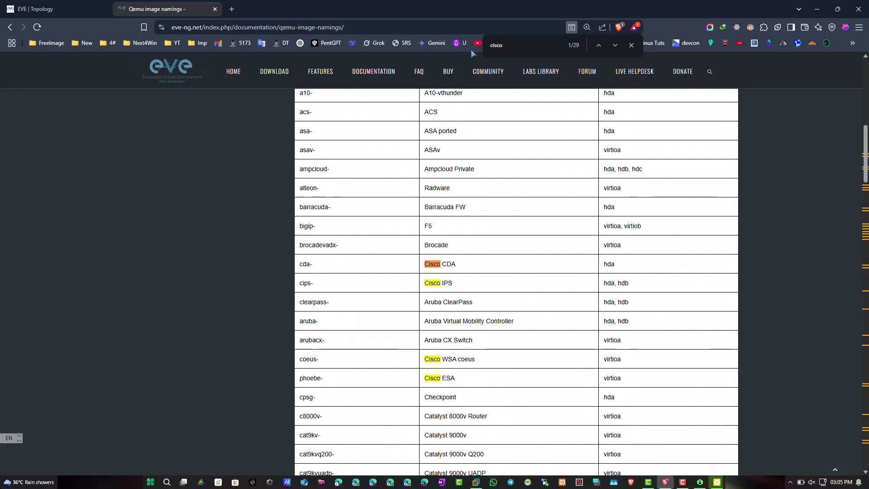
scroll(555, 207, down, 6)
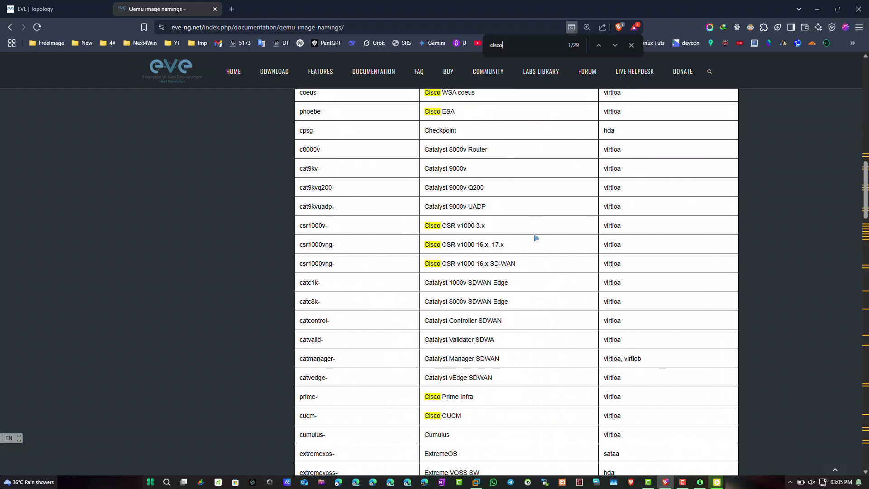
scroll(631, 231, down, 20)
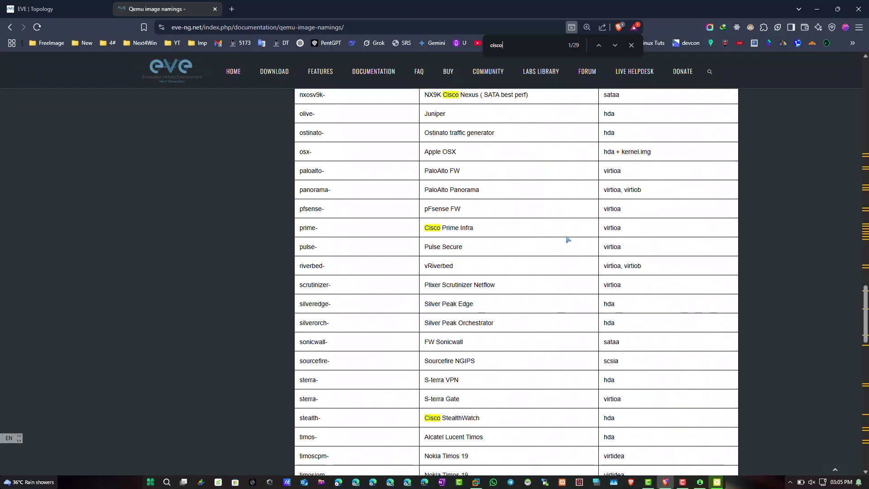
scroll(559, 215, down, 6)
double_click(483, 49)
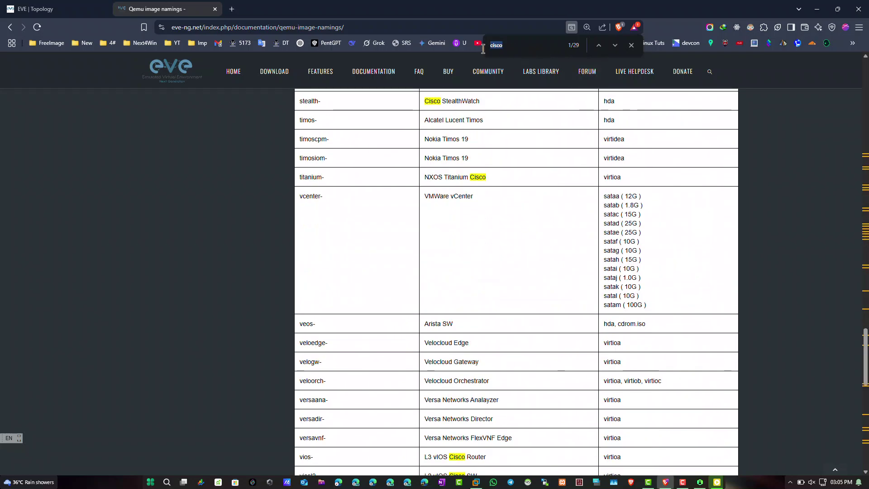
text(forti)
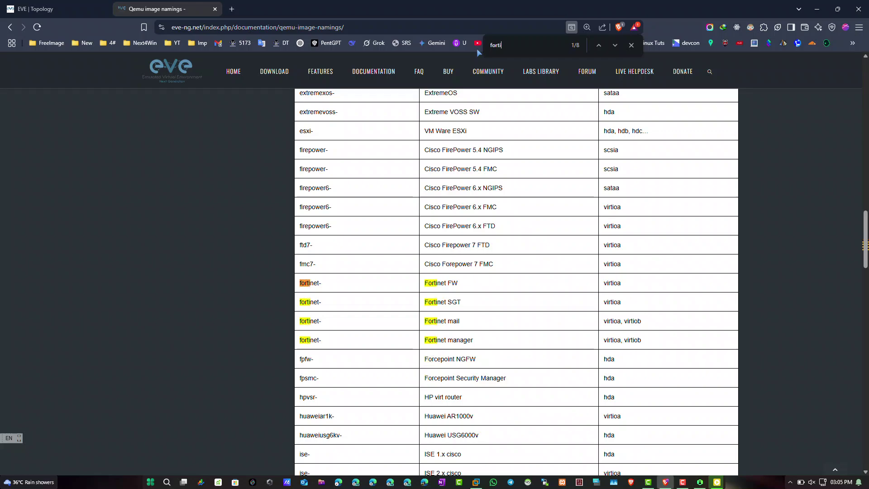
drag(637, 337, 465, 291)
click(466, 291)
drag(383, 289, 634, 292)
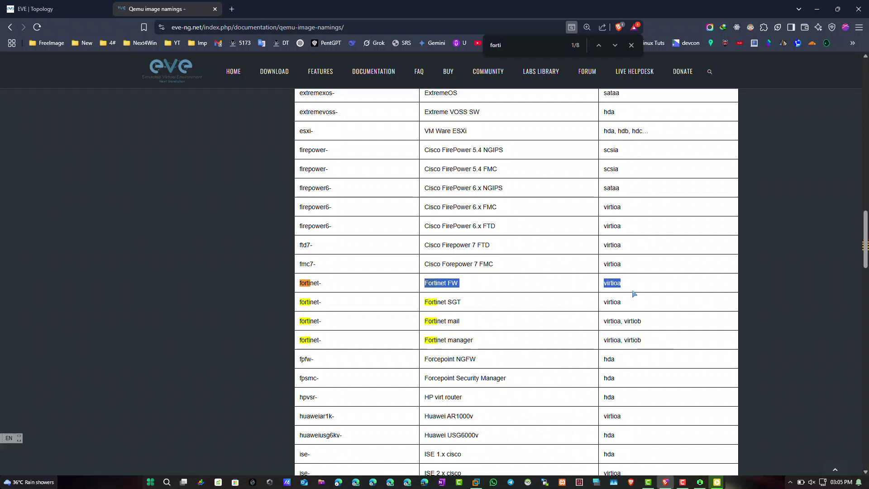
click(215, 9)
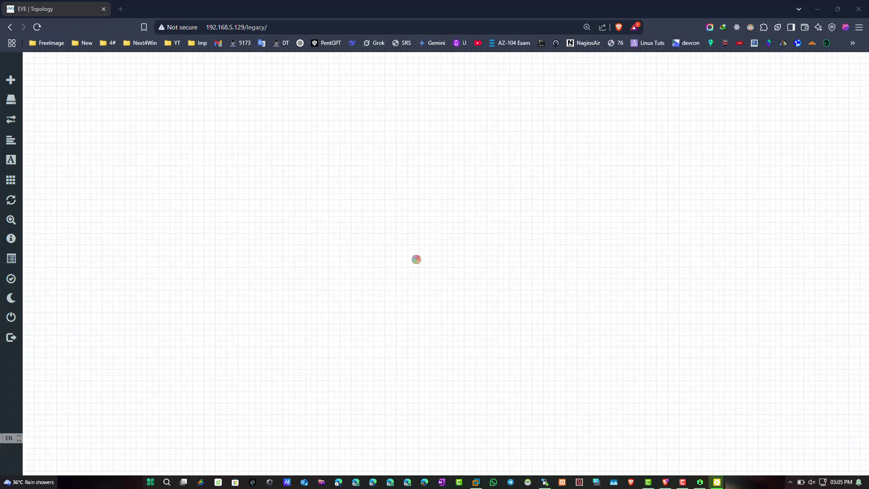
Log in to the saved EVE-NG server session in WinSCP with the account password.
key(alt+Tab)
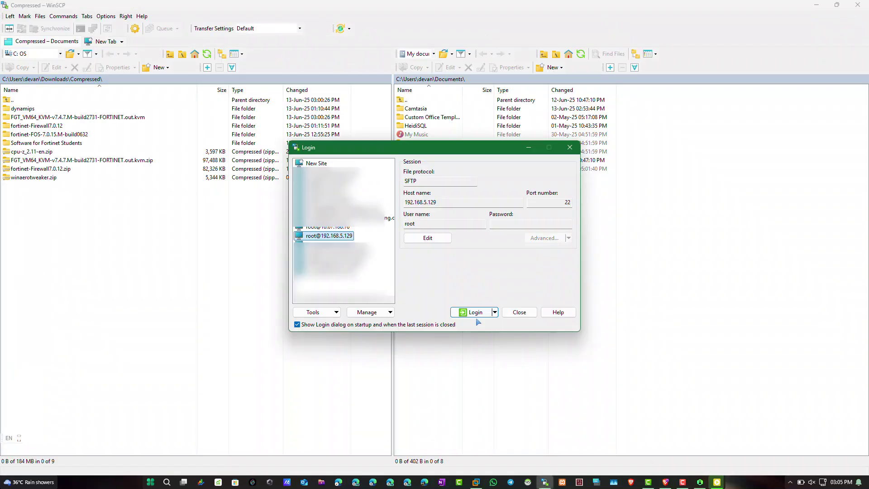
click(474, 312)
text(eve)
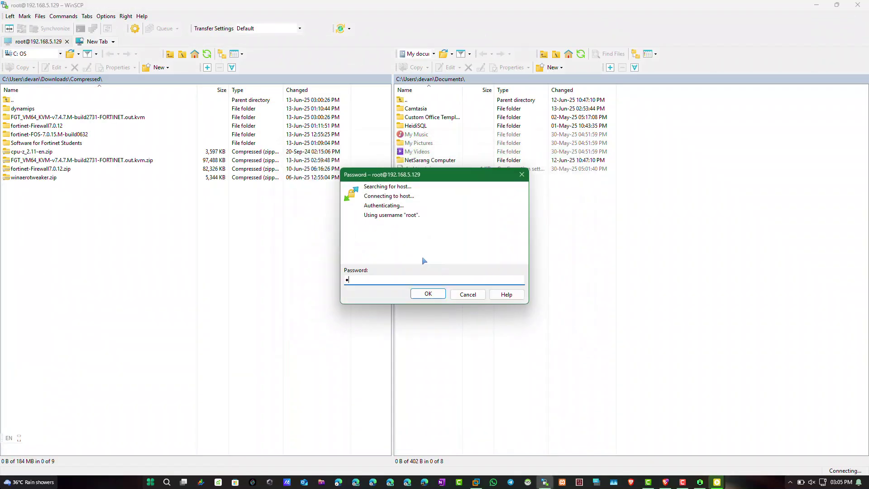
key(Return)
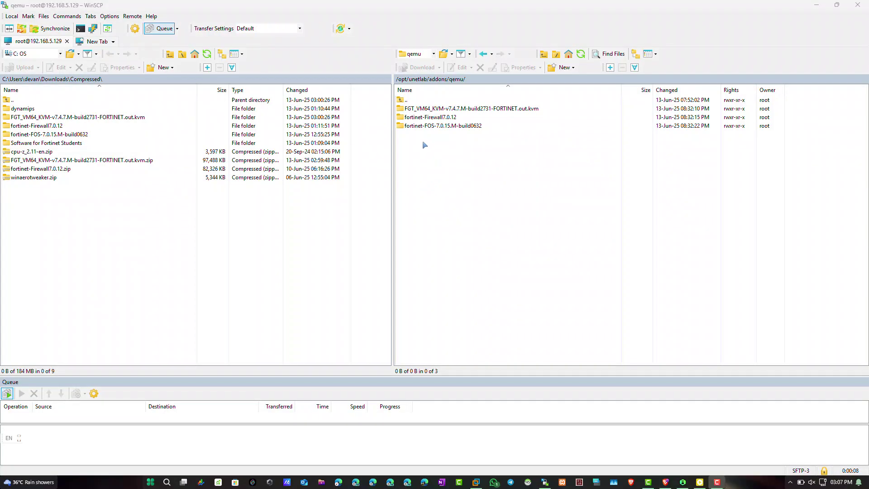
click(524, 265)
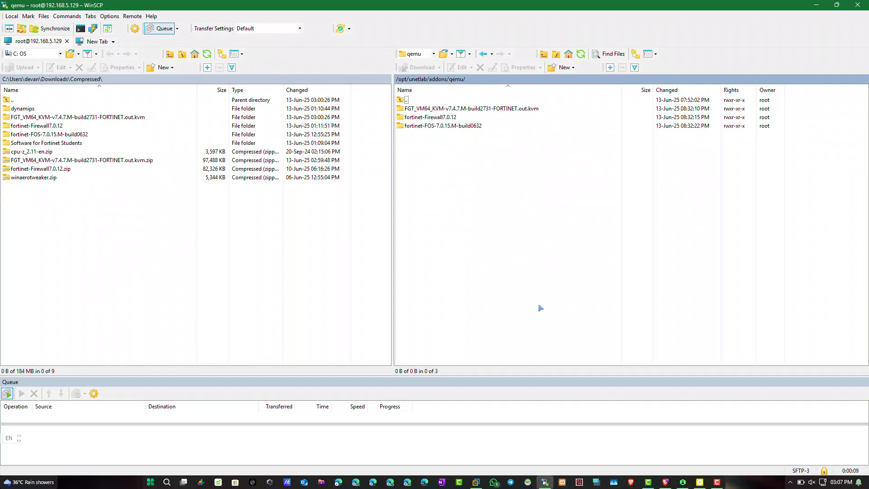
key(alt+Tab)
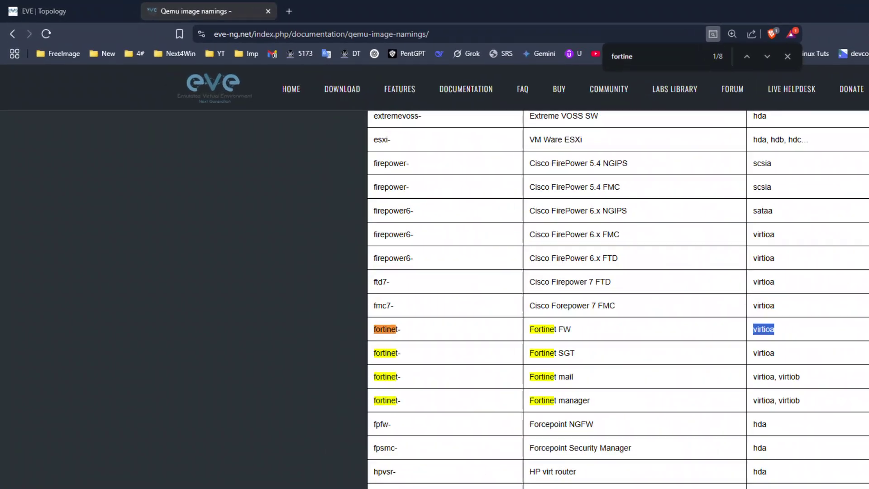
click(818, 9)
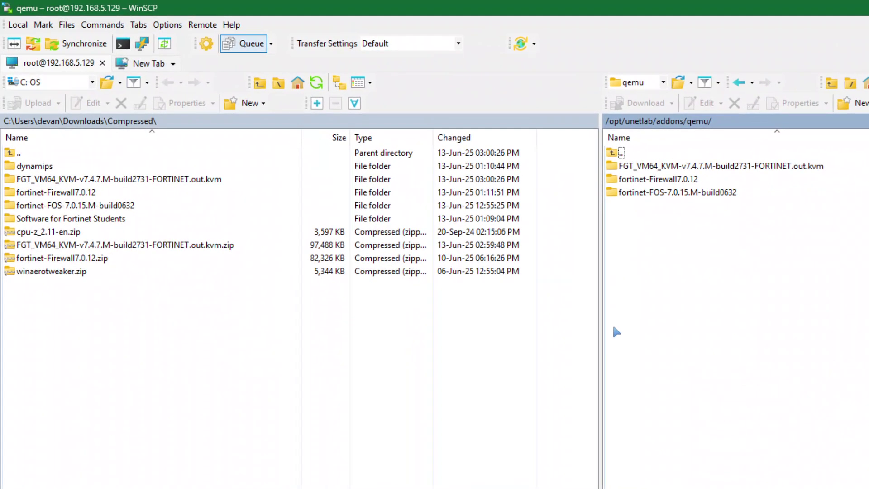
Inspect the fortinet-FOS-7.0.15, fortinet-Firewall7.0.12 and FGT_VM64_KVM-v7.4.7 image folders under qemu.
double_click(639, 192)
key(BackSpace)
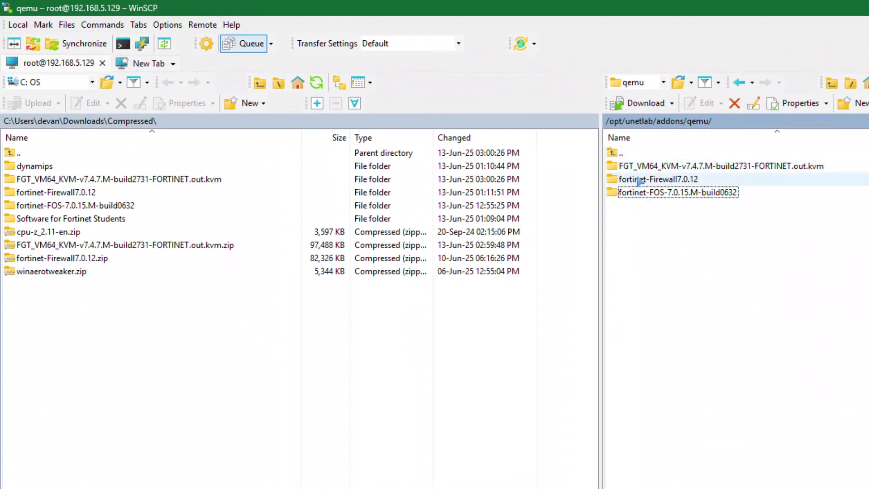
double_click(640, 179)
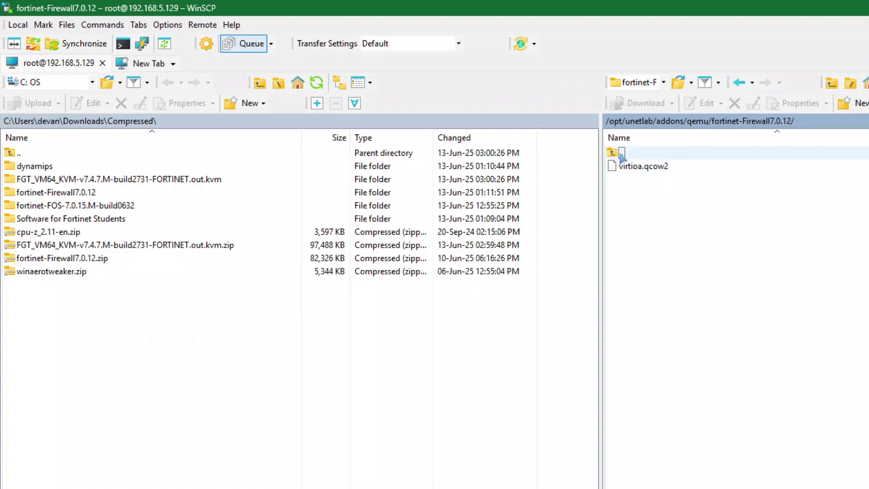
double_click(621, 153)
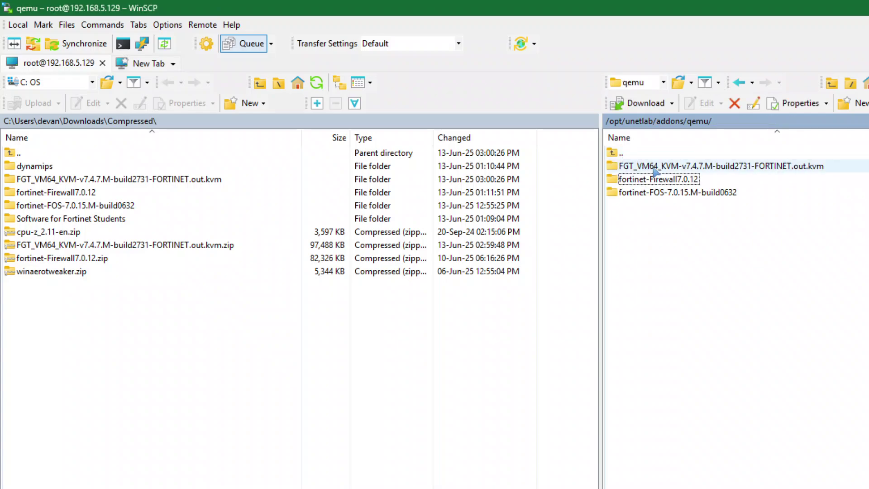
double_click(655, 166)
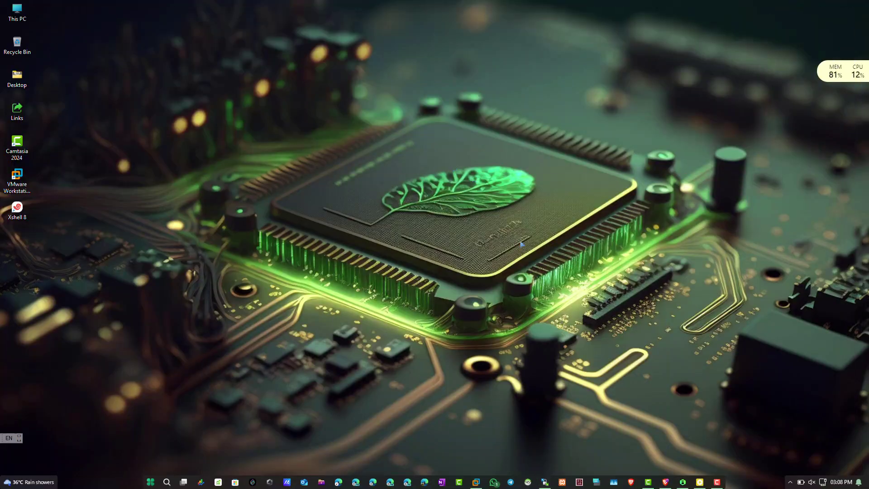
Start a new node on the EVE topology, pick the Fortinet FortiGate template and view its image list.
click(665, 481)
click(59, 9)
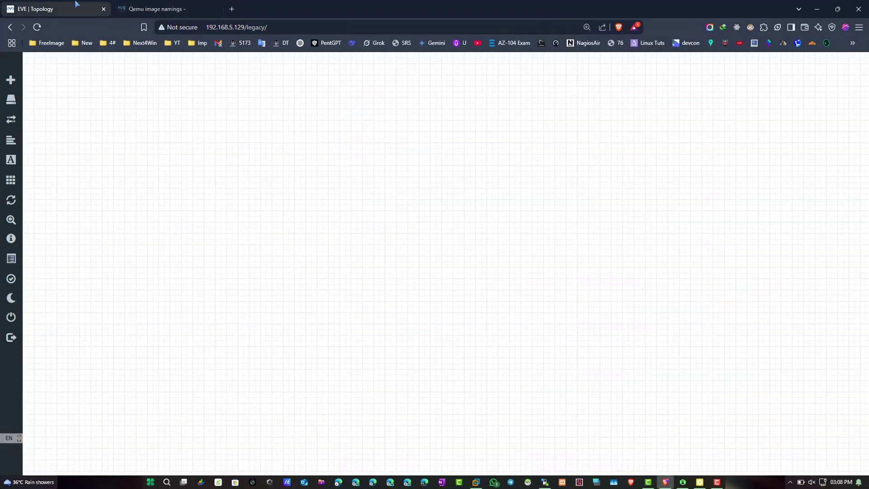
right_click(405, 132)
click(412, 144)
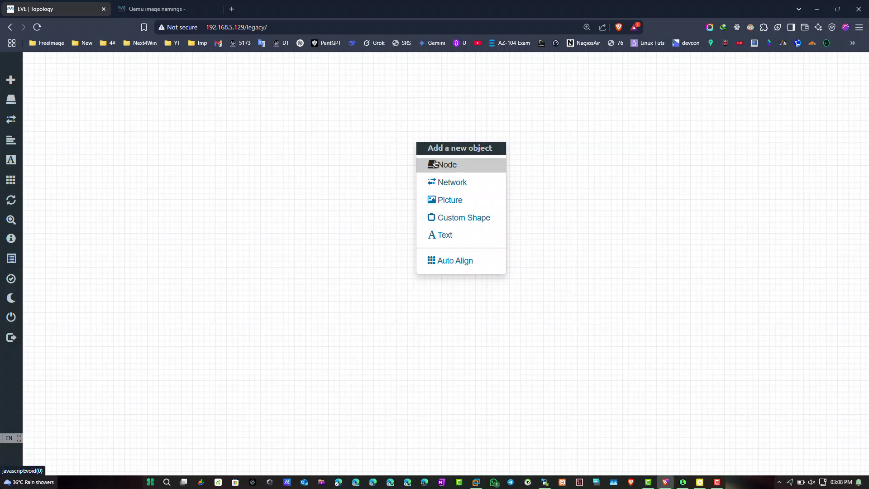
click(436, 163)
text(for)
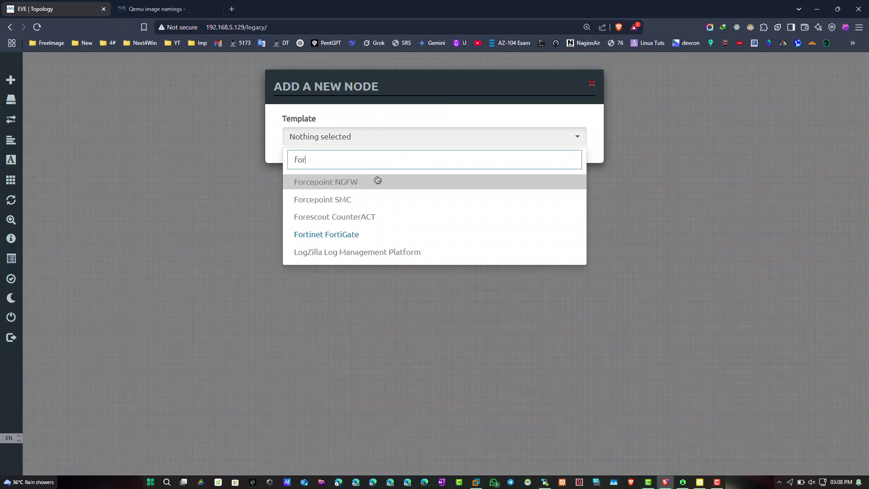
click(374, 234)
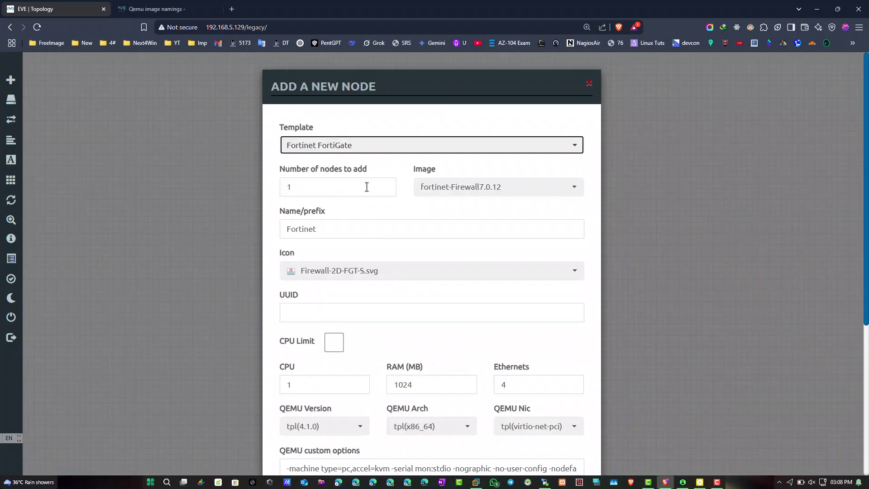
click(457, 187)
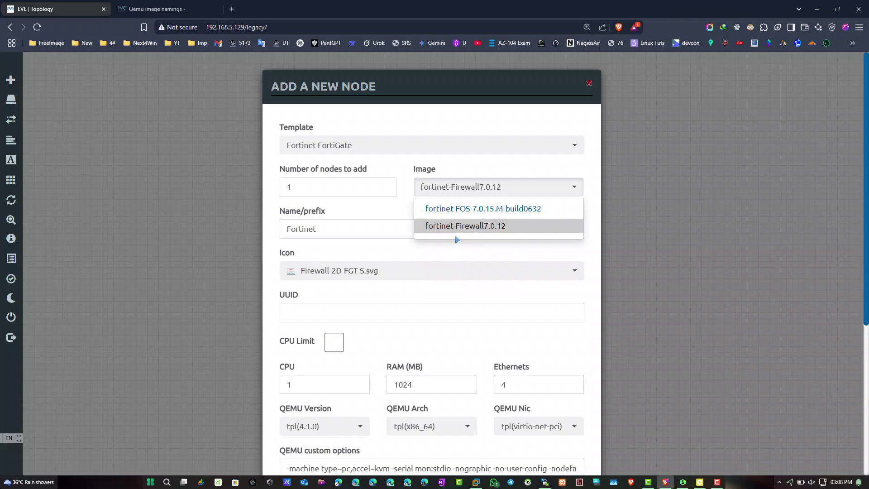
Rename fortios.qcow2 to virtioa.qcow2 in WinSCP and close EVE-NG's add-node dialog.
key(alt+Tab)
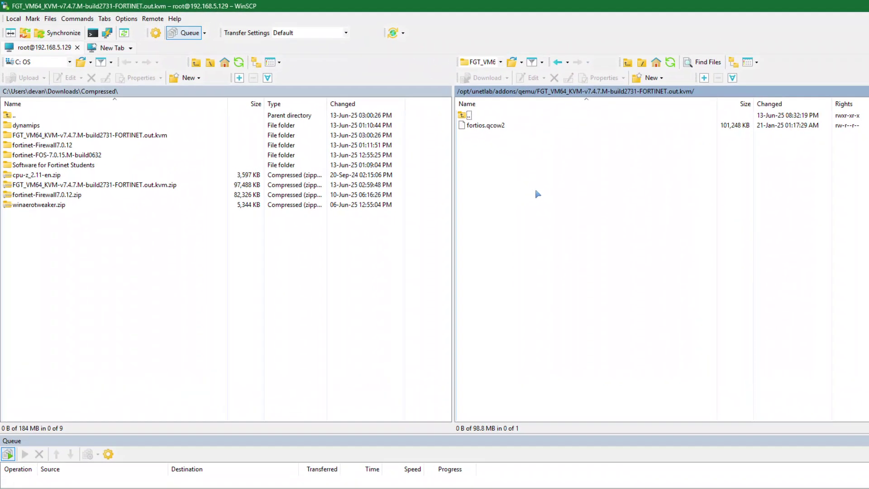
click(426, 110)
key(F2)
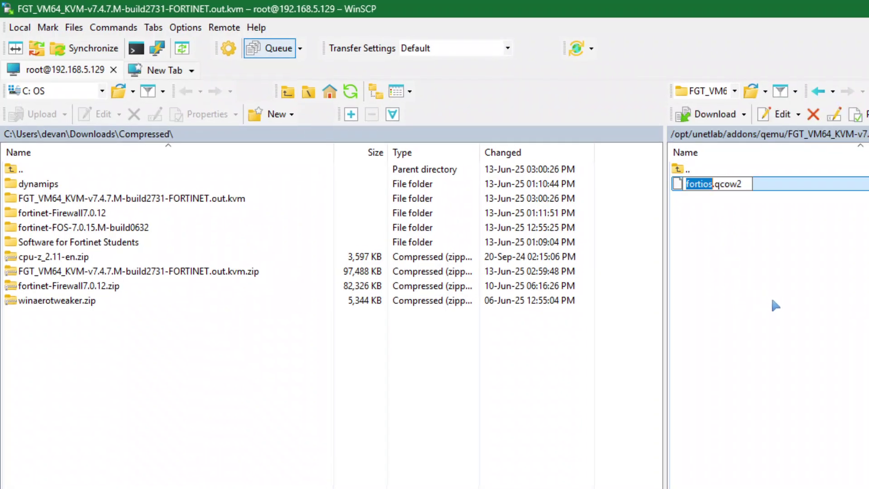
text(virtioa)
key(Return)
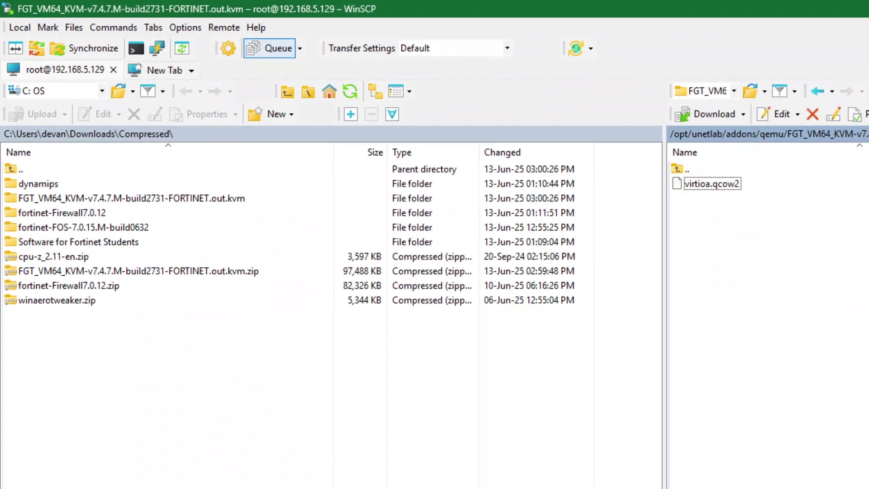
key(alt+Tab)
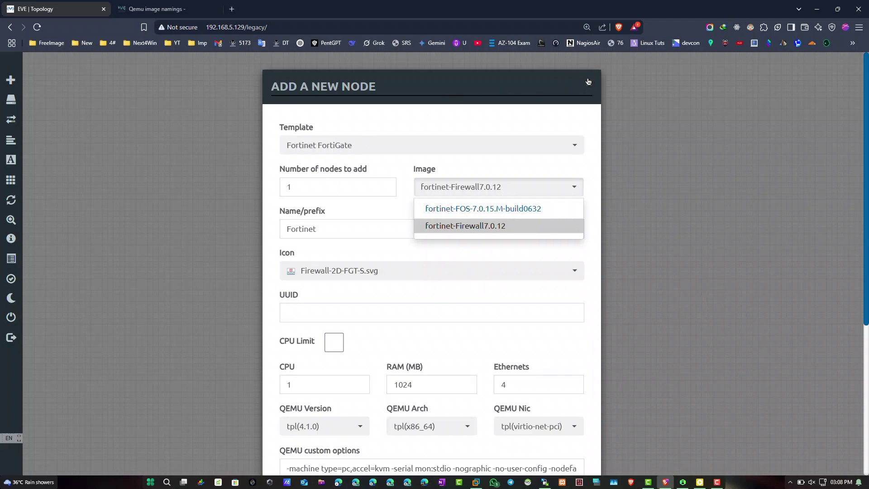
click(589, 83)
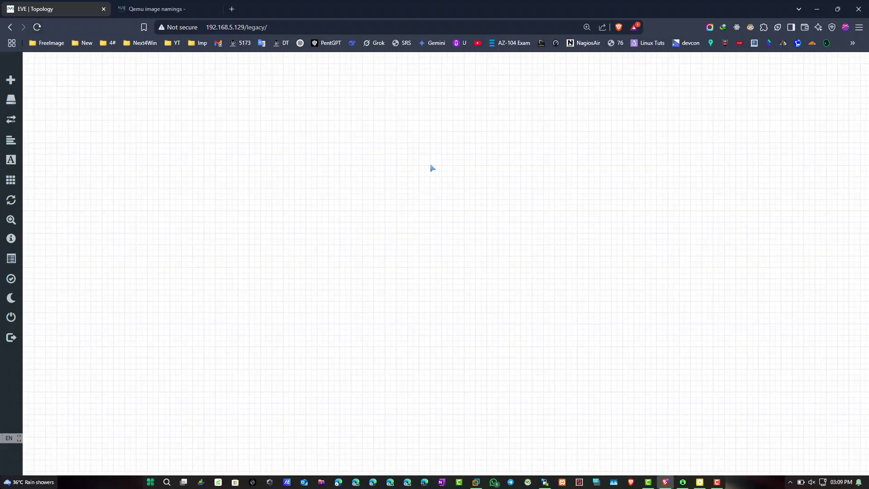
right_click(416, 158)
click(447, 179)
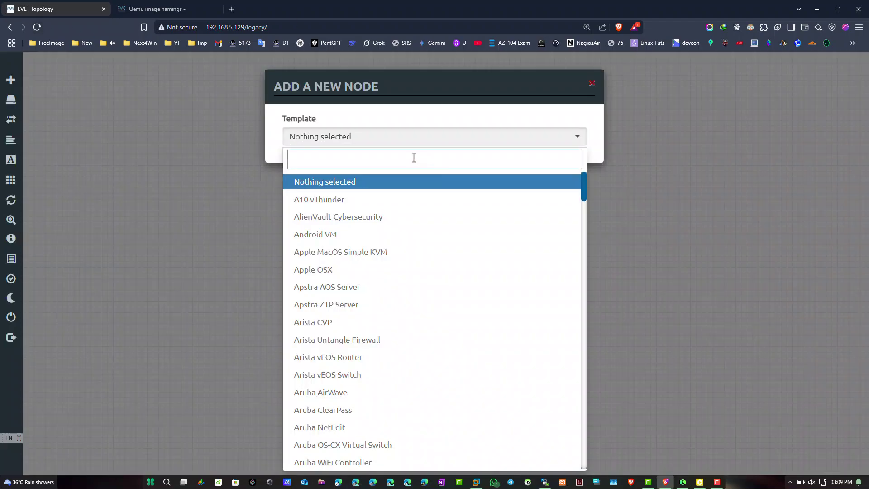
text(for)
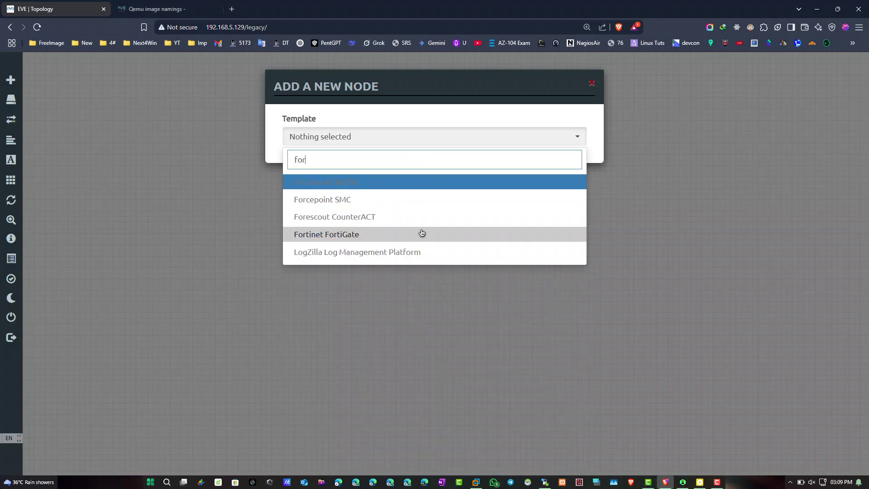
click(421, 234)
click(475, 189)
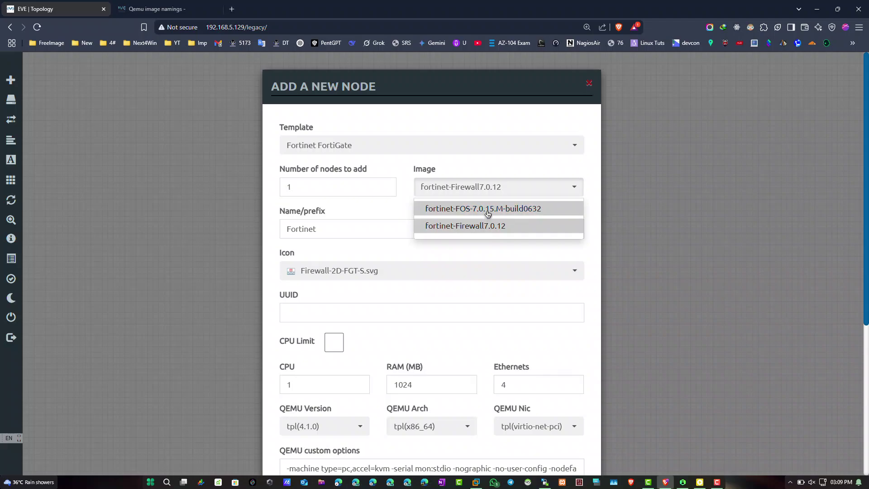
click(828, 114)
key(alt+Tab)
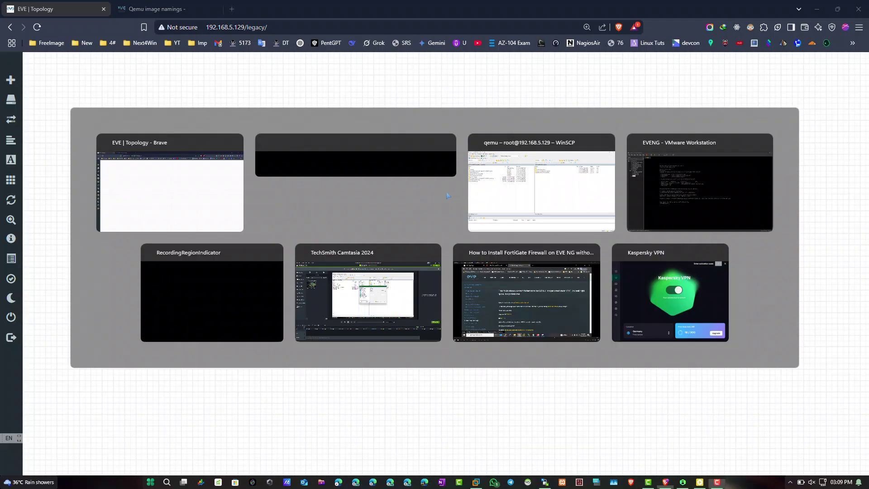
Dismiss the canvas menu and select the FGT_VM64_KVM-v7.4.7 folder in WinSCP.
right_click(424, 166)
key(Escape)
key(alt+Tab)
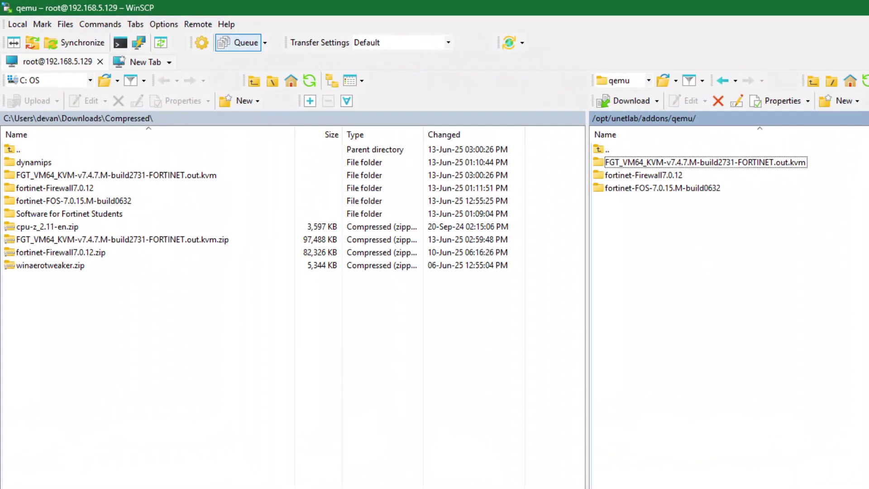
click(635, 191)
key(Up)
key(Up)
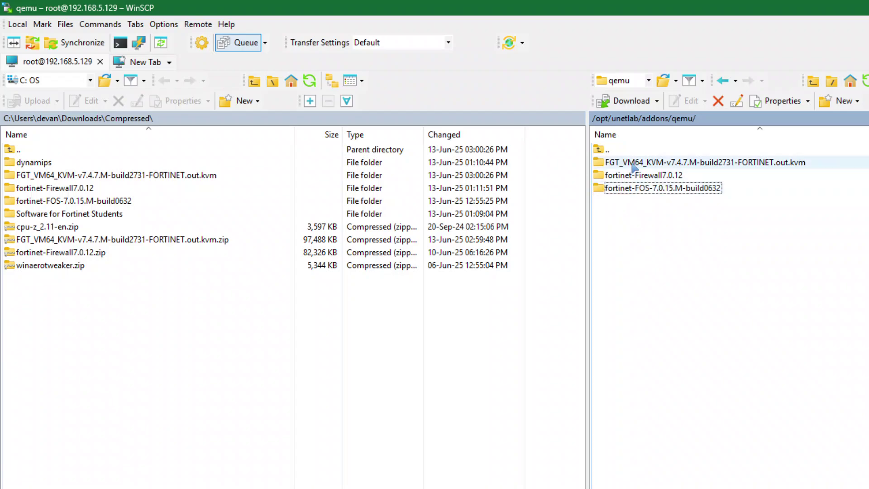
Rename the folder to fortinet-FOS-7.4.7.M-build2731 and check it contains virtioa.qcow2.
key(F2)
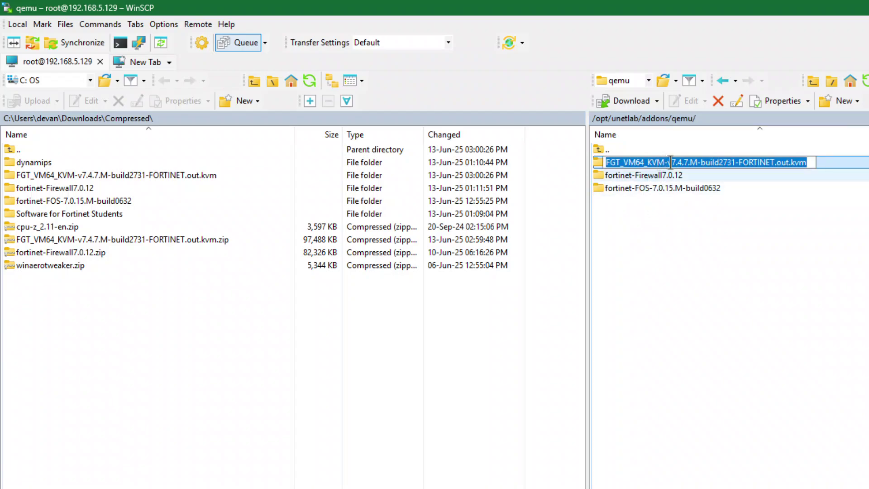
drag(668, 162, 605, 162)
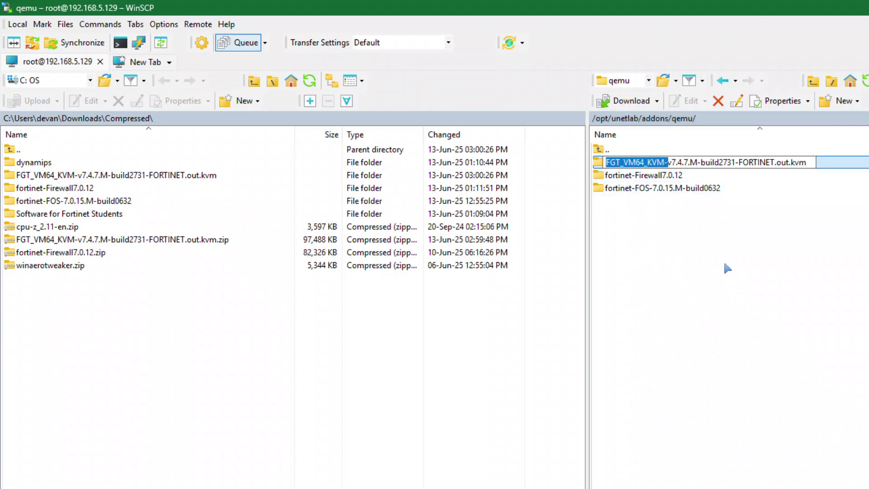
drag(673, 162, 605, 162)
text(fortinet-FOS-7.0.15.M-build063)
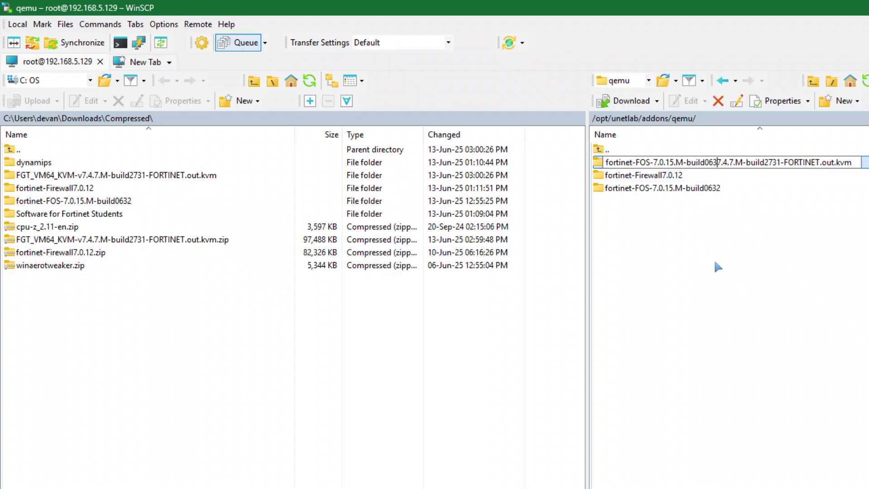
key(BackSpace)
key(BackSpace)
key(BackSpace)
key(BackSpace)
key(BackSpace)
key(BackSpace)
key(BackSpace)
key(BackSpace)
key(BackSpace)
key(BackSpace)
key(BackSpace)
key(BackSpace)
key(BackSpace)
key(BackSpace)
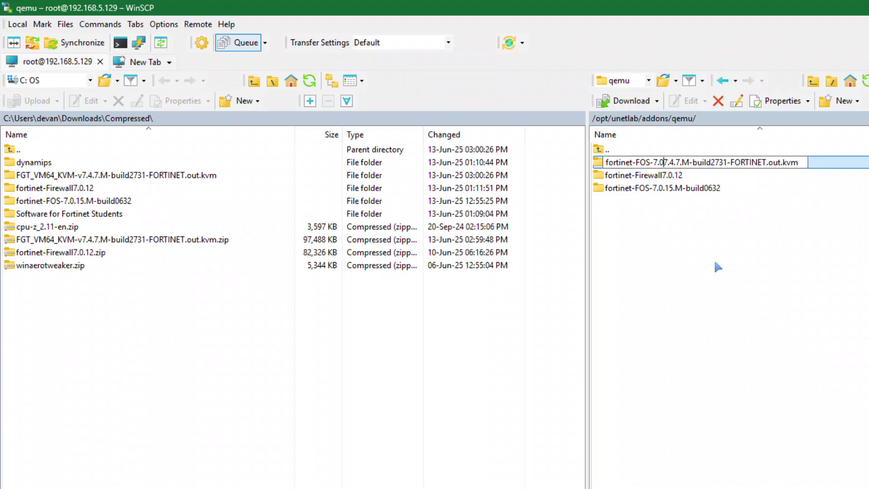
key(BackSpace)
key(BackSpace)
key(BackSpace)
key(Right)
key(Right)
key(Right)
key(Right)
key(Right)
key(Right)
key(Right)
key(Right)
key(Right)
key(Right)
key(Right)
key(Right)
key(Right)
key(Right)
key(Right)
key(Right)
key(Right)
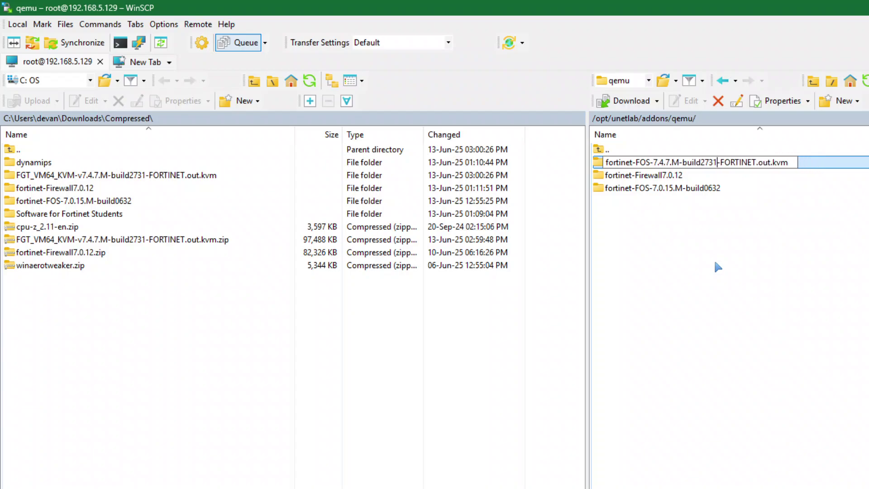
key(shift+End)
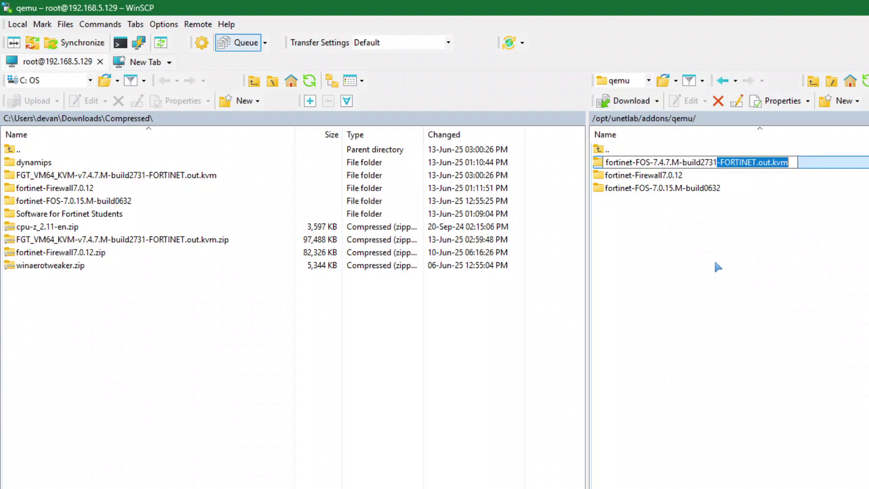
key(Delete)
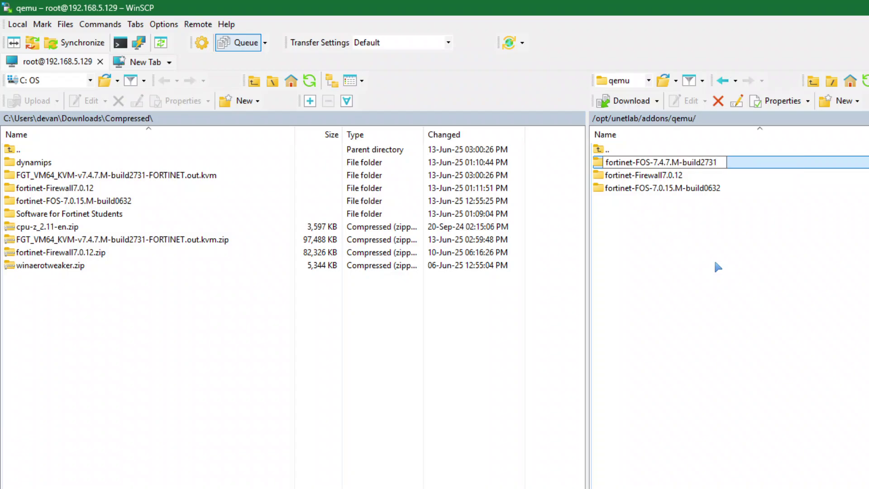
key(Return)
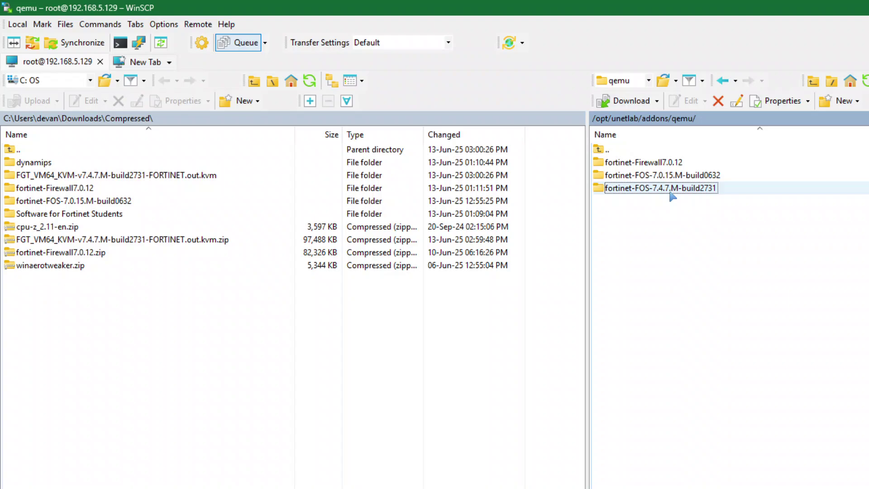
double_click(714, 192)
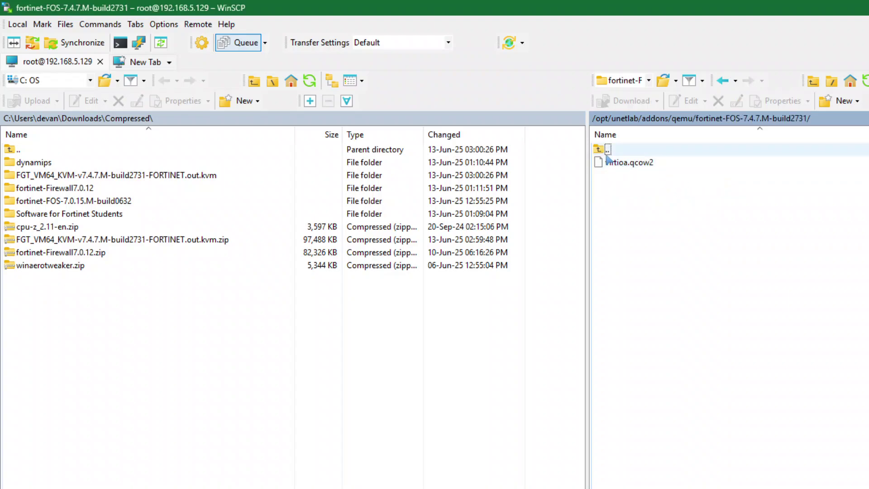
double_click(607, 150)
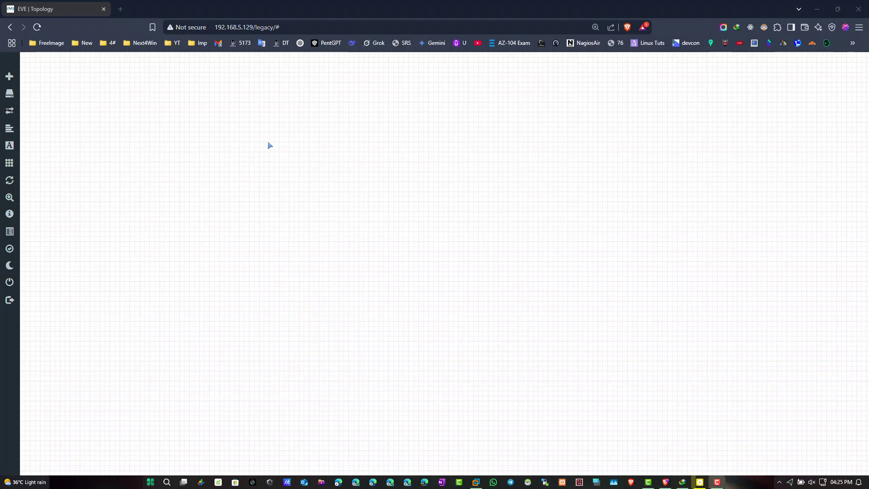
Add a Fortinet FortiGate node using the 7.4.7 firewall image and save it to the lab.
right_click(325, 153)
click(348, 173)
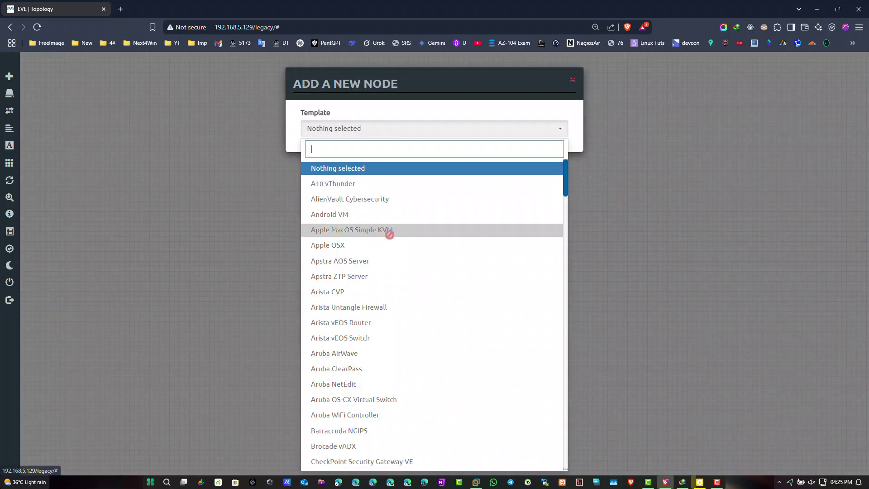
scroll(380, 224, down, 6)
text(for)
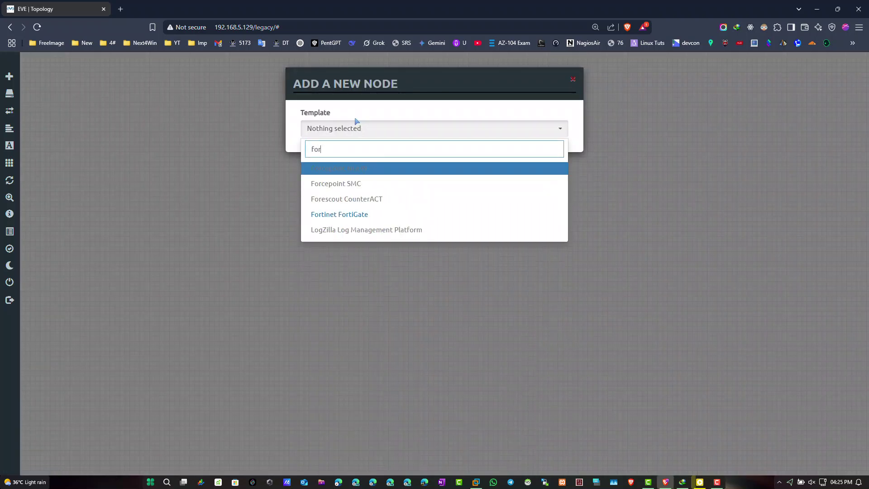
click(360, 215)
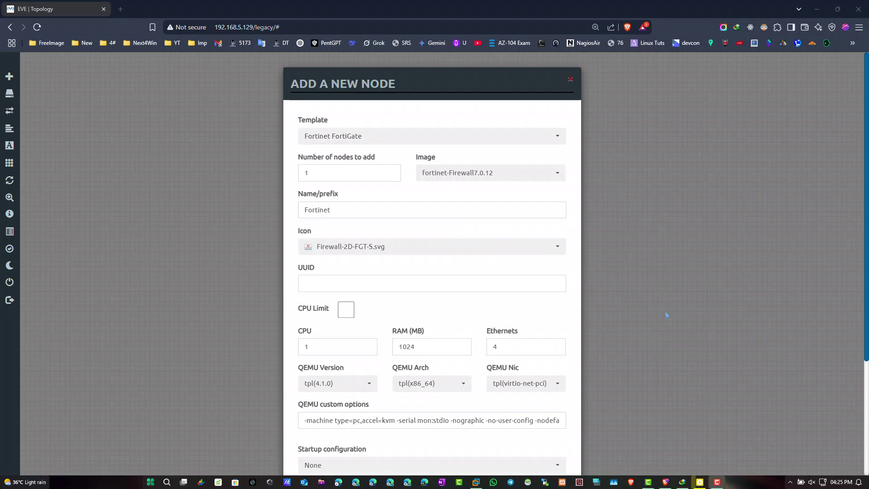
click(483, 174)
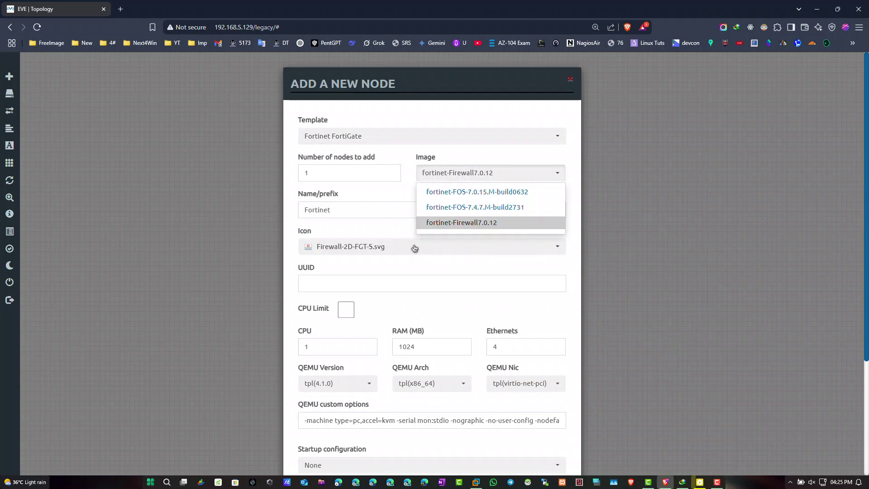
click(474, 222)
scroll(433, 270, down, 3)
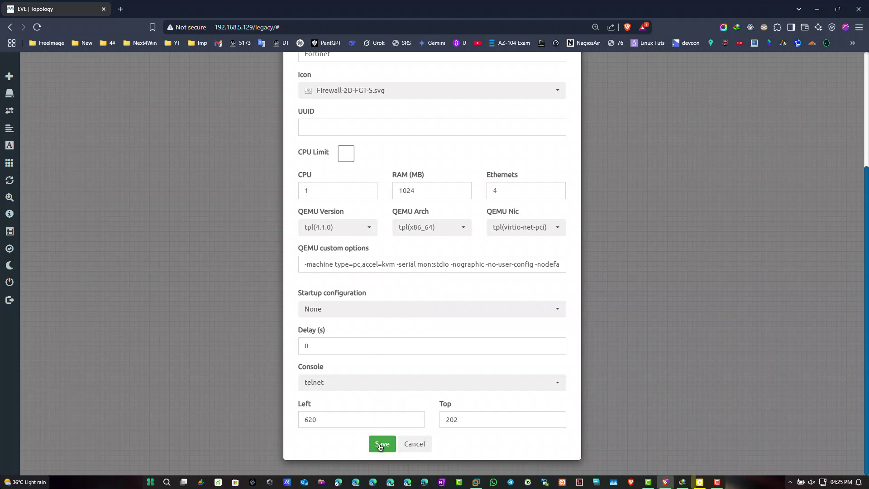
click(381, 445)
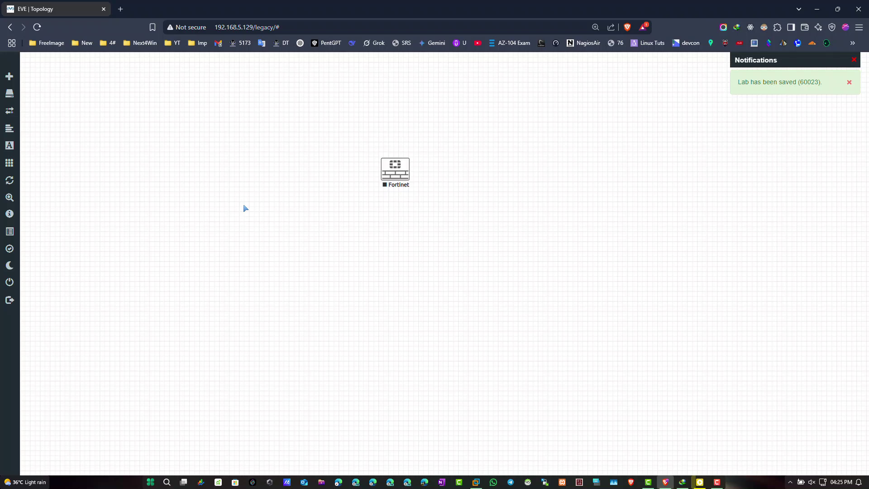
Start the Fortinet node, open its telnet console and enlarge the console window.
right_click(381, 181)
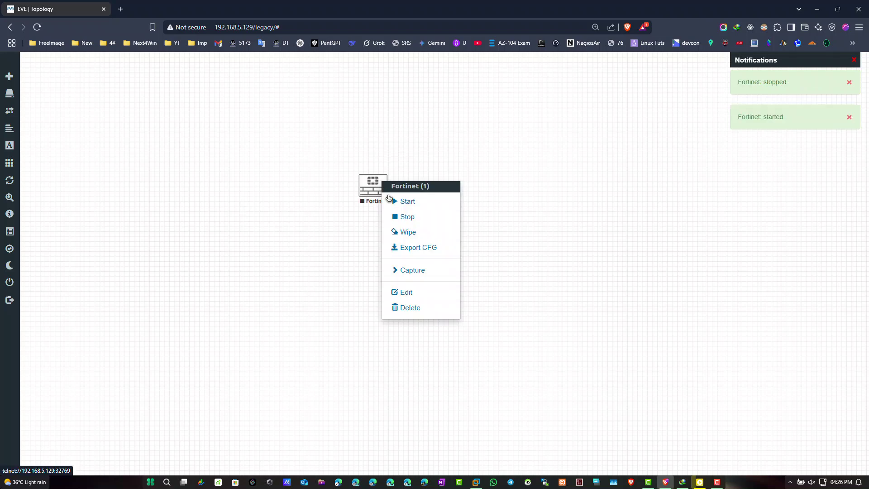
click(393, 200)
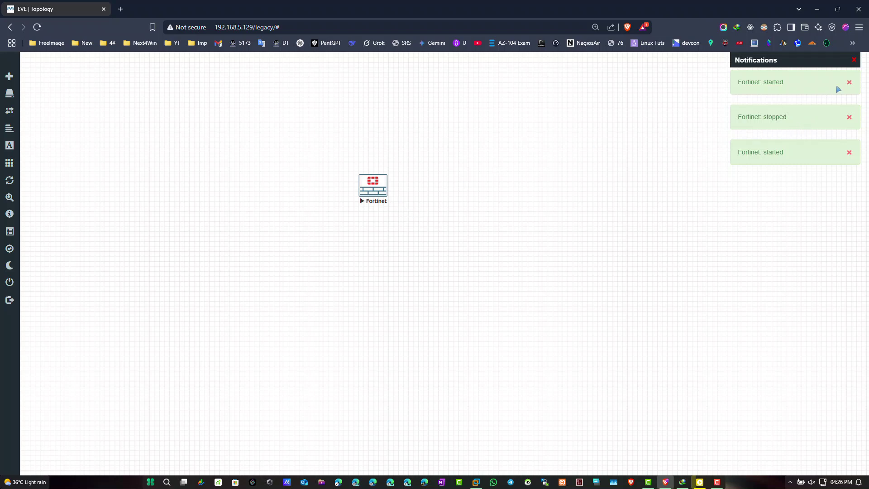
click(854, 60)
click(373, 183)
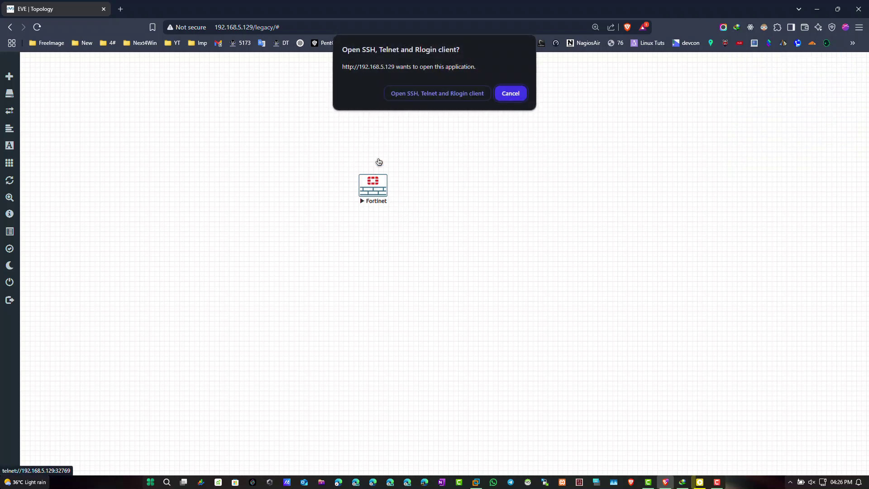
click(407, 93)
drag(256, 85, 558, 107)
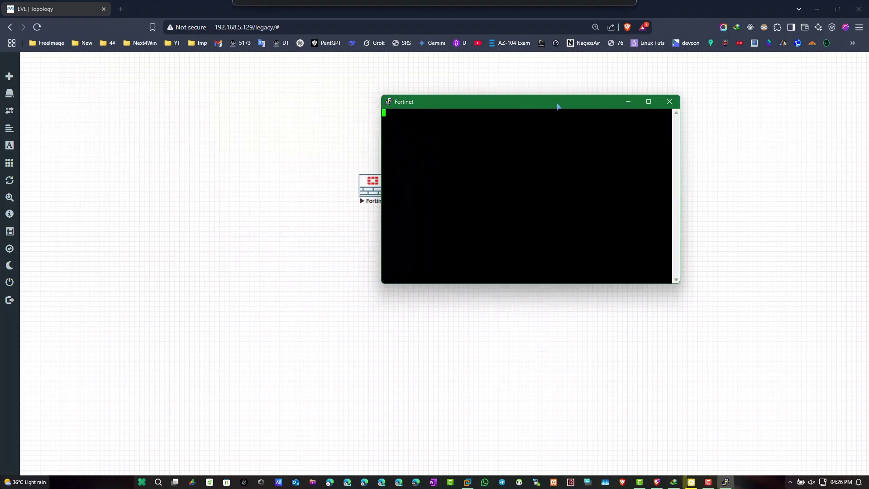
drag(680, 282, 844, 309)
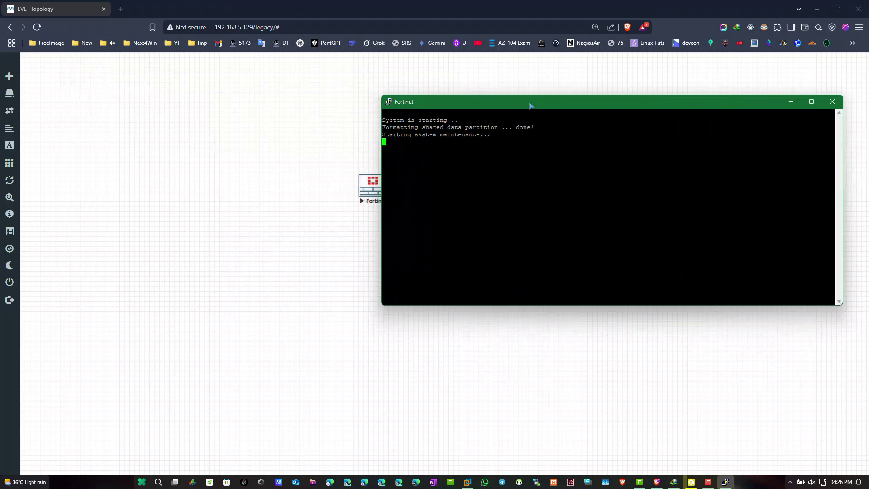
drag(529, 104, 556, 126)
Change the PuTTY console font to Courier New 12-point and apply it.
click(415, 124)
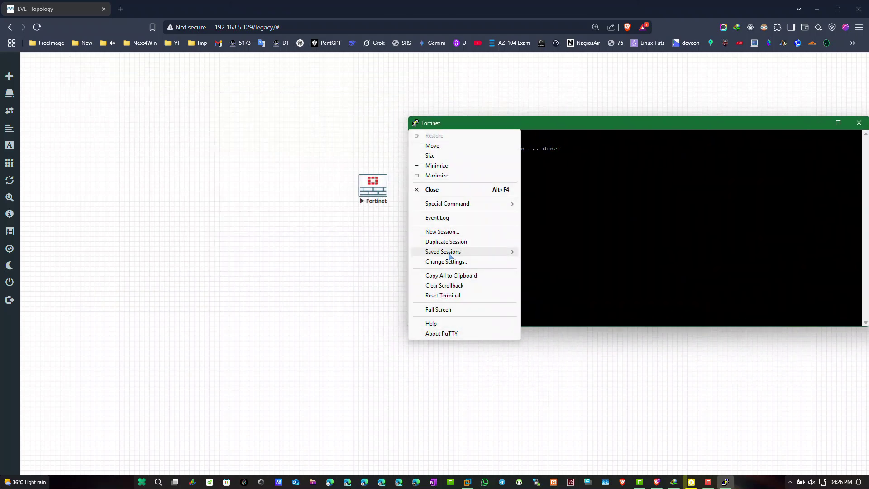
click(451, 261)
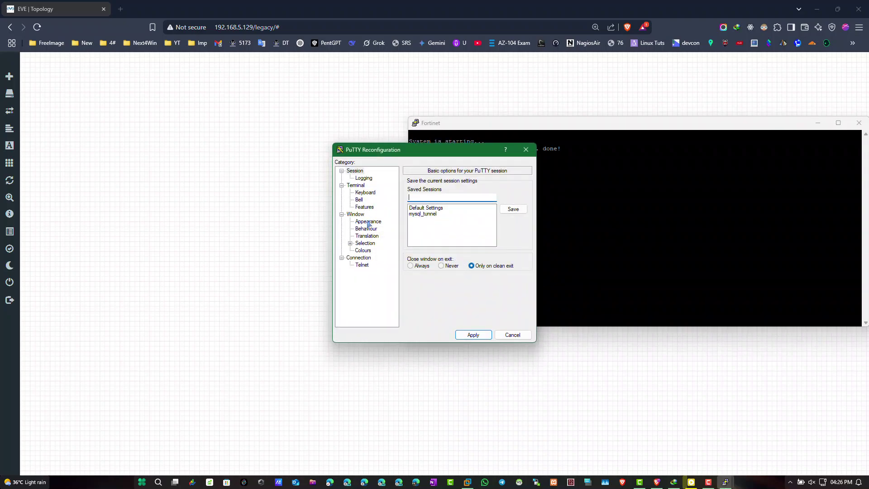
click(368, 223)
drag(430, 150, 301, 157)
click(384, 237)
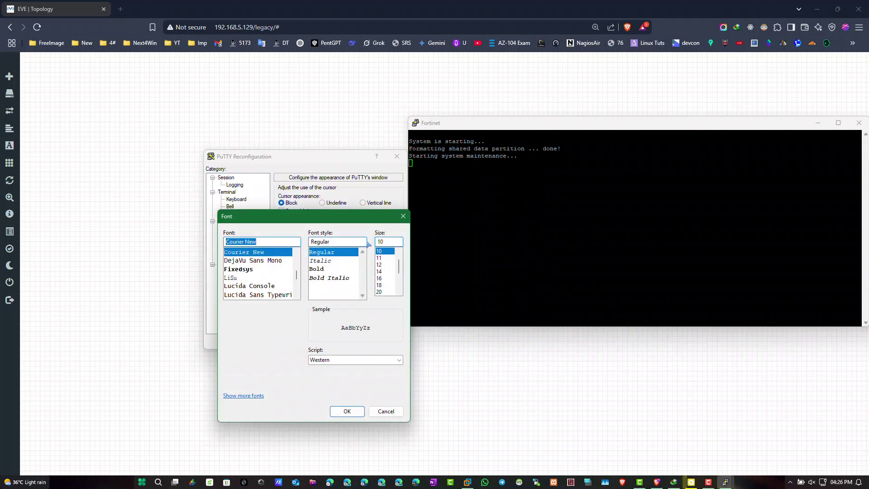
click(379, 264)
click(347, 411)
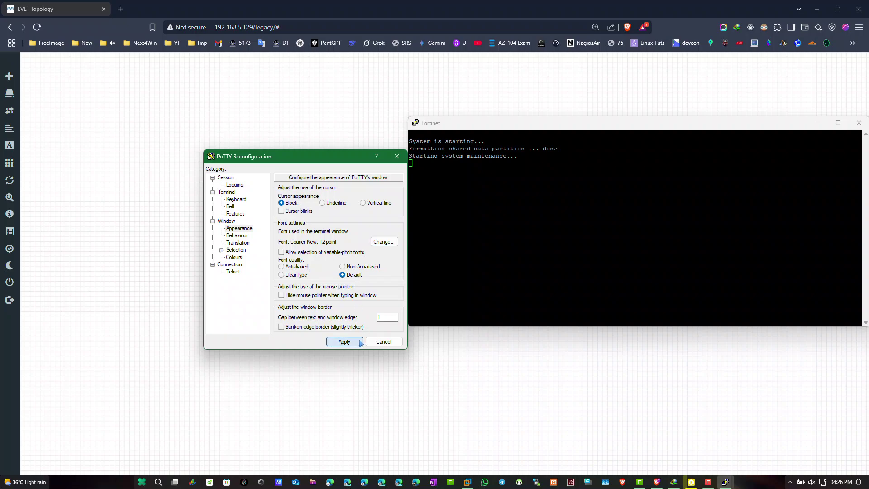
click(343, 340)
drag(521, 123, 511, 122)
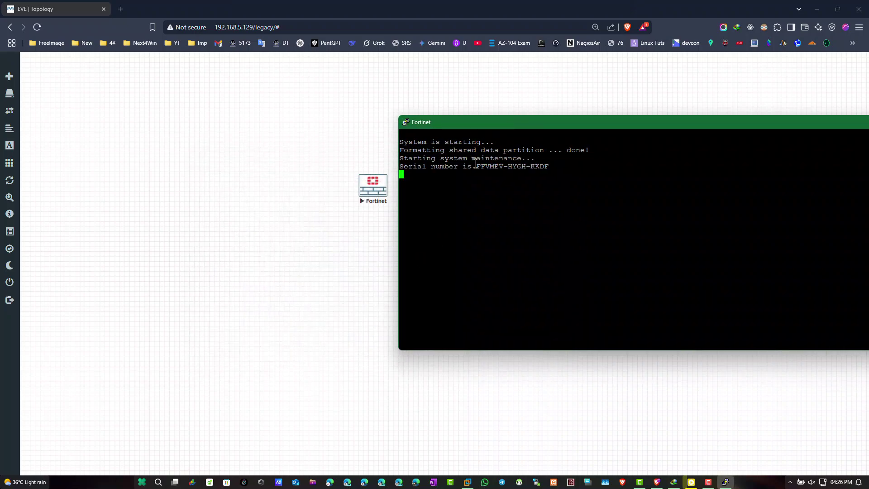
Select the device serial number, resize the console, and log in as admin with a blank password.
drag(475, 166, 549, 166)
drag(399, 155, 372, 155)
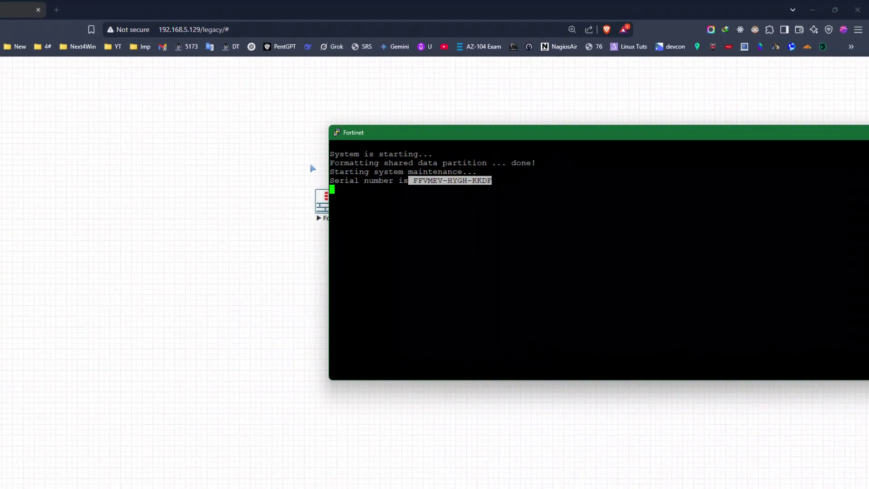
drag(252, 190, 572, 150)
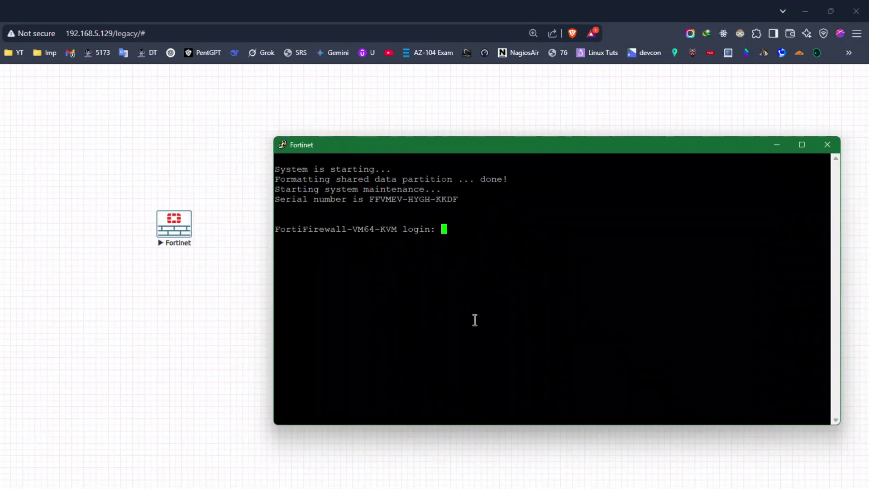
text(admin)
key(Return)
key(Return)
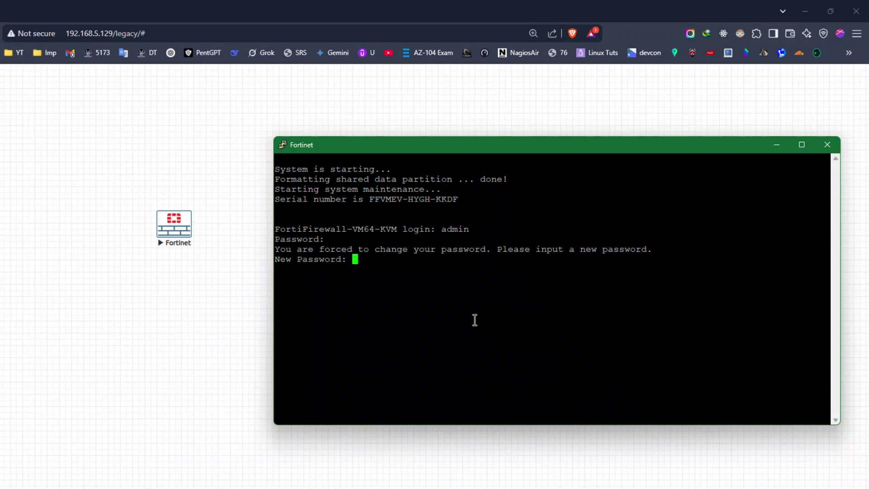
key(Return)
key(Return)
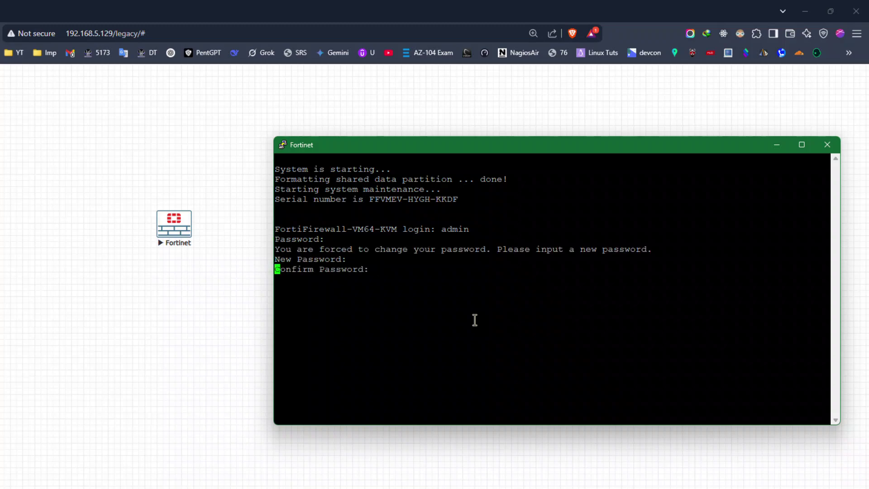
Run 'sh sys' and then 'sh sys int' to list the system interfaces.
text(sh sys)
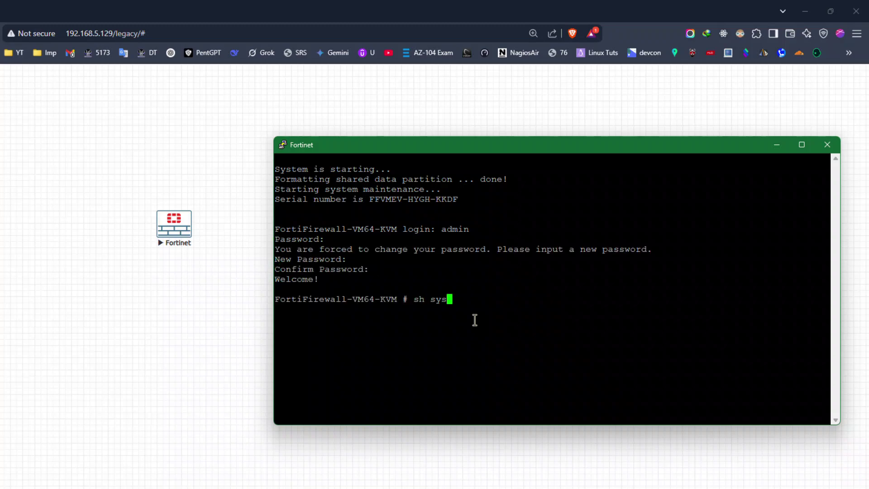
key(Return)
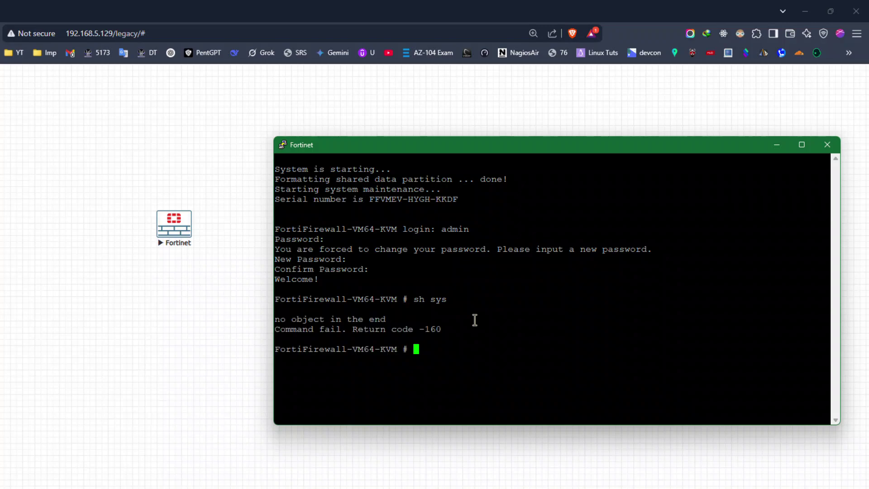
key(Up)
text(int)
key(Return)
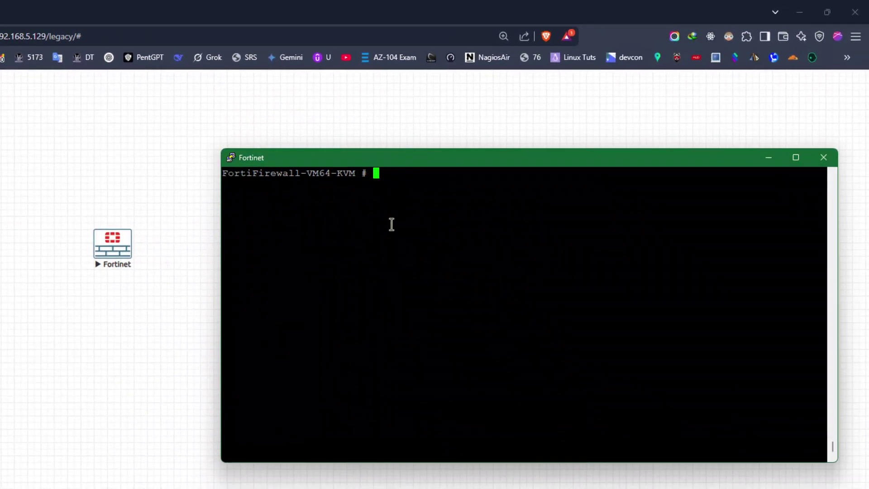
Query 'sh sys interface ?' and highlight the port1 interface line.
text(sh sys interface ?)
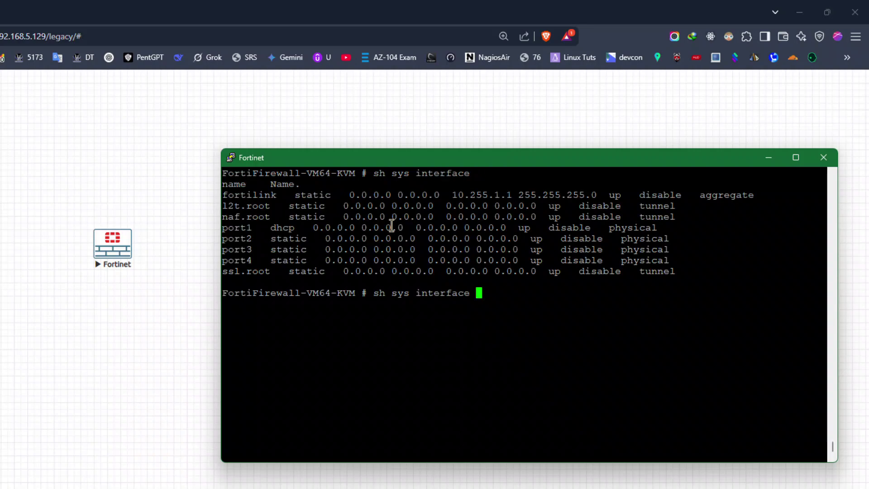
drag(223, 228, 587, 225)
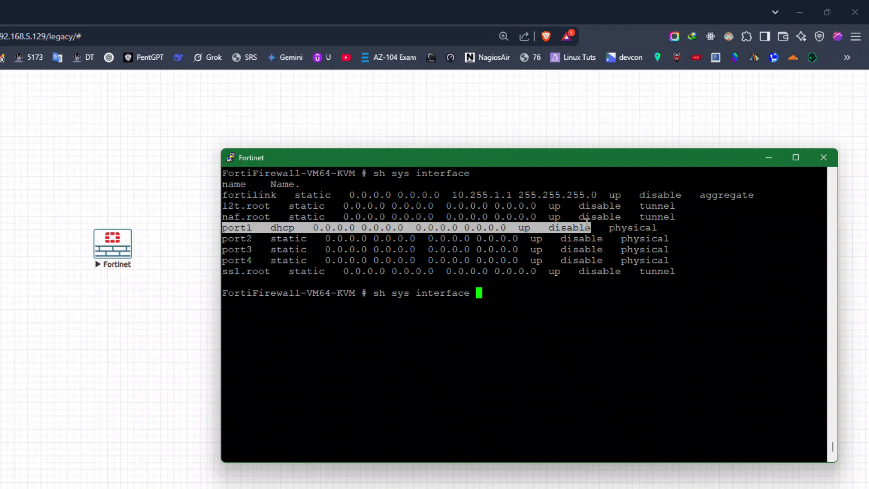
click(489, 327)
key(BackSpace)
key(BackSpace)
key(BackSpace)
key(BackSpace)
key(BackSpace)
key(BackSpace)
key(BackSpace)
key(BackSpace)
key(BackSpace)
key(BackSpace)
key(BackSpace)
key(BackSpace)
key(BackSpace)
key(BackSpace)
key(BackSpace)
key(BackSpace)
key(BackSpace)
Set port1 to static mode via config sys int and type 'set ip 192.168.5.10'.
text(config sys int)
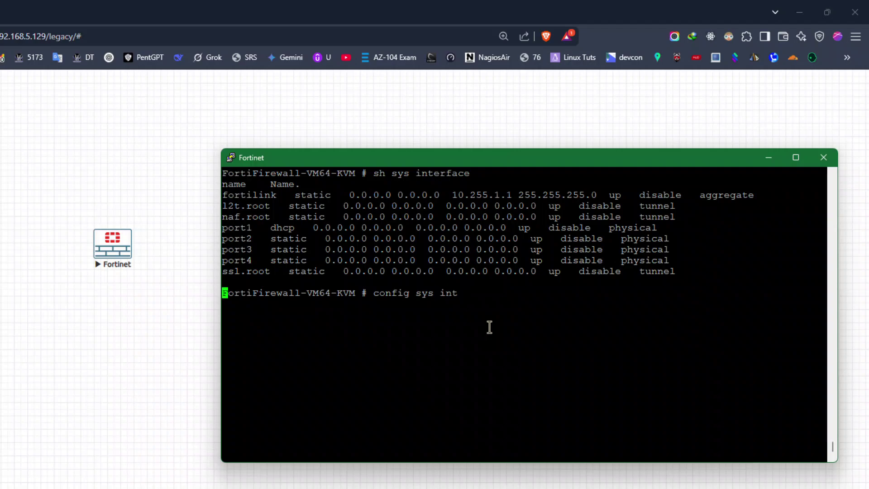
key(Return)
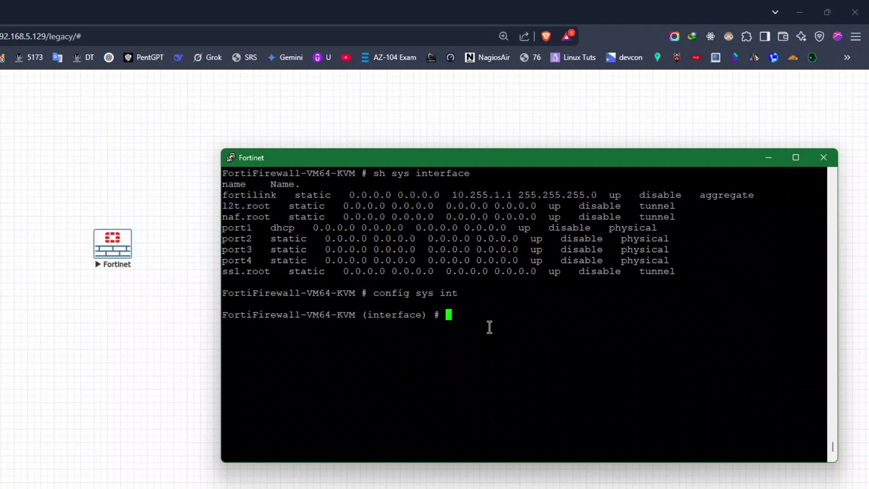
text(edit port1)
key(Return)
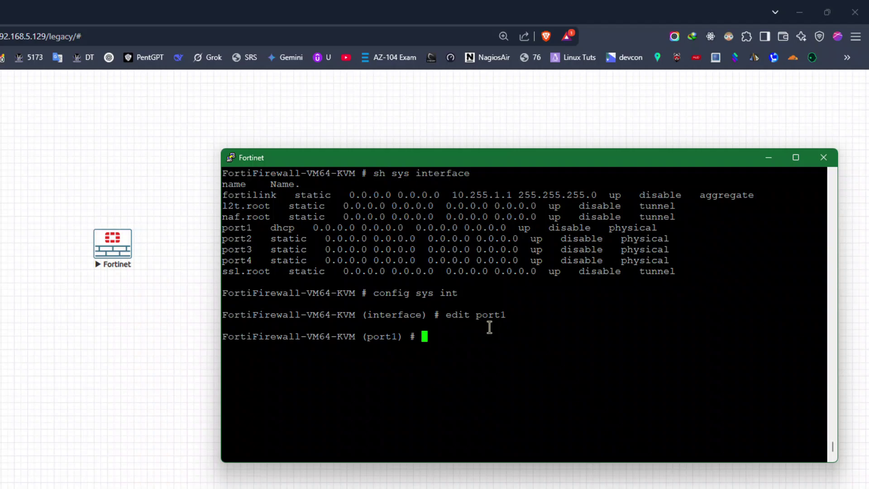
text(set mode static)
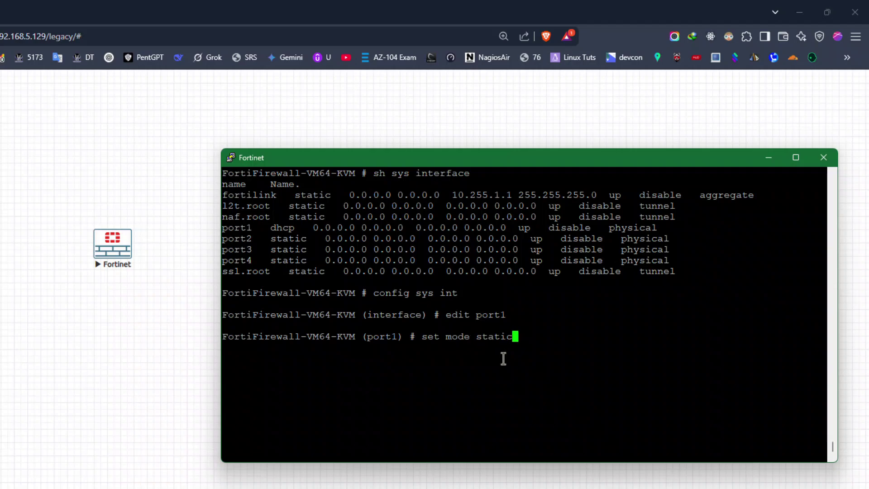
key(Return)
text(set )
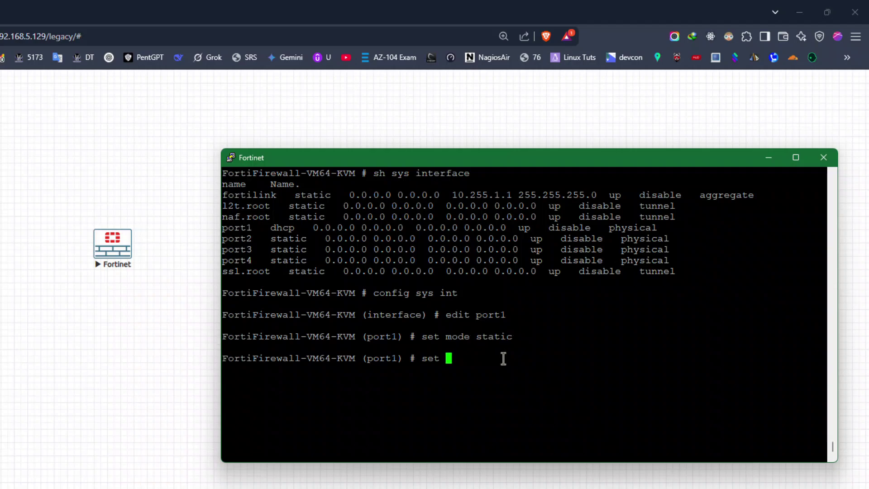
text(ip 192.168.5.10)
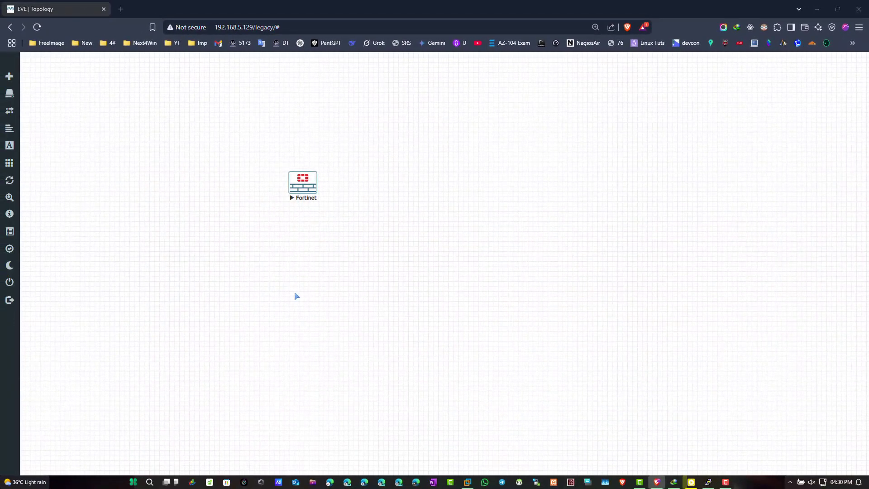
key(super+r)
Read the VMnet8 adapter's IPv4 address (192.168.5.1) via ncpa.cpl status details, then close both dialogs.
text(ncpa.cpl)
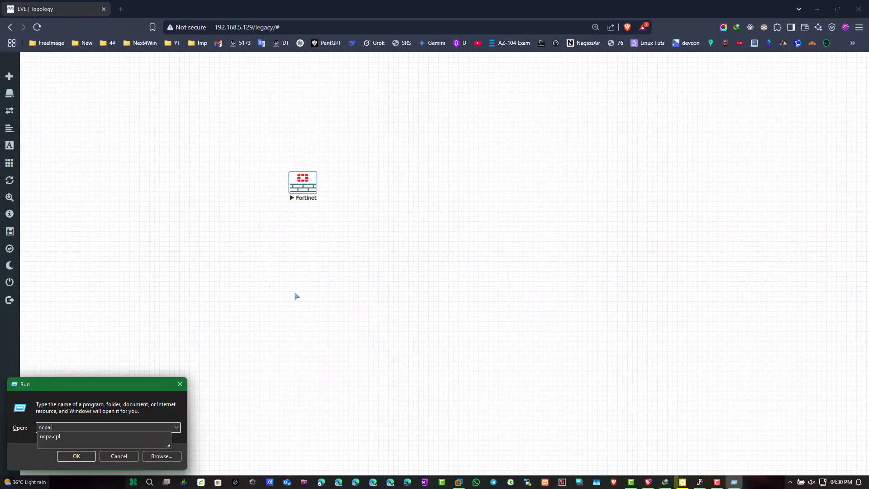
key(Return)
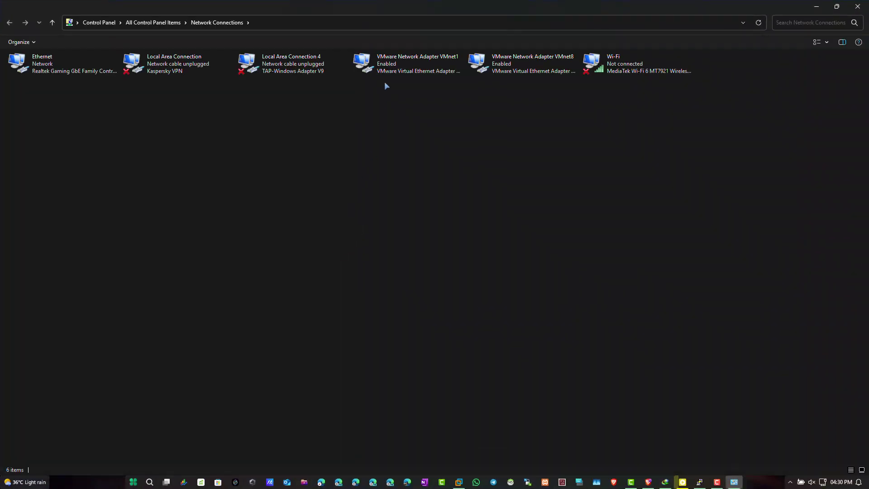
right_click(481, 57)
click(498, 74)
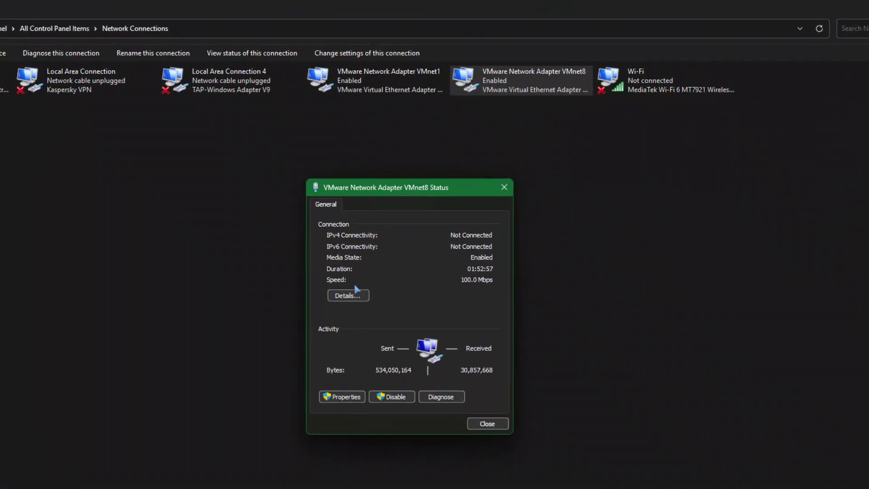
click(362, 275)
click(415, 290)
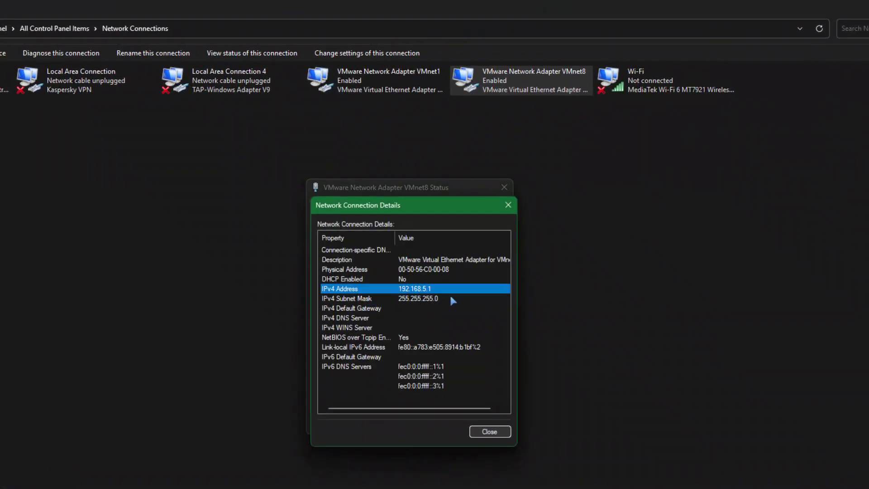
click(508, 204)
click(504, 187)
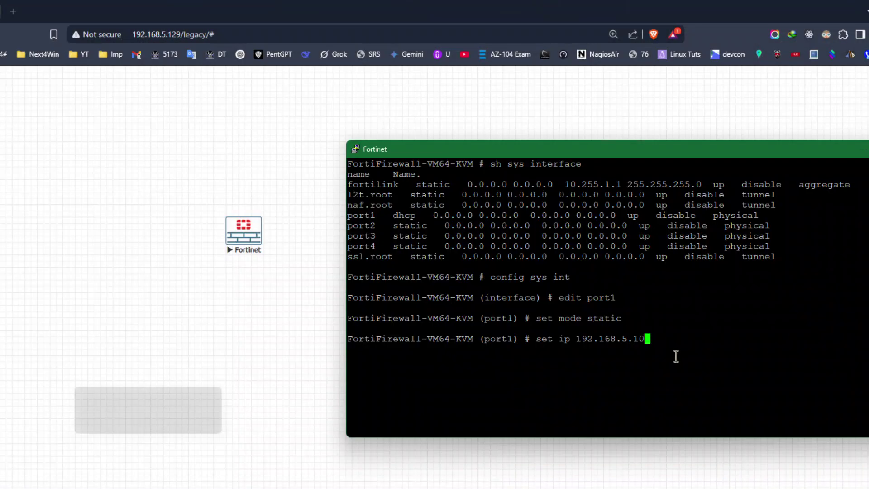
Give port1 the address 192.168.5.10/24 and allow https, http, ping and ssh access.
text(0)
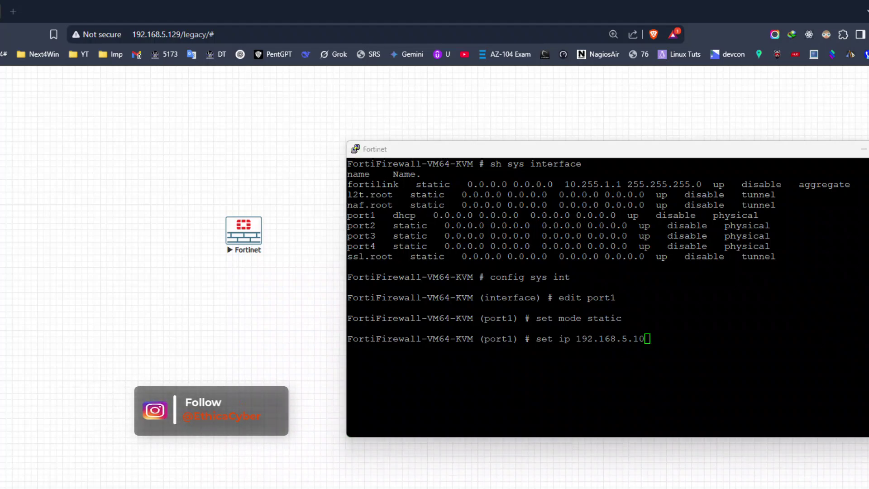
text(/24)
key(Return)
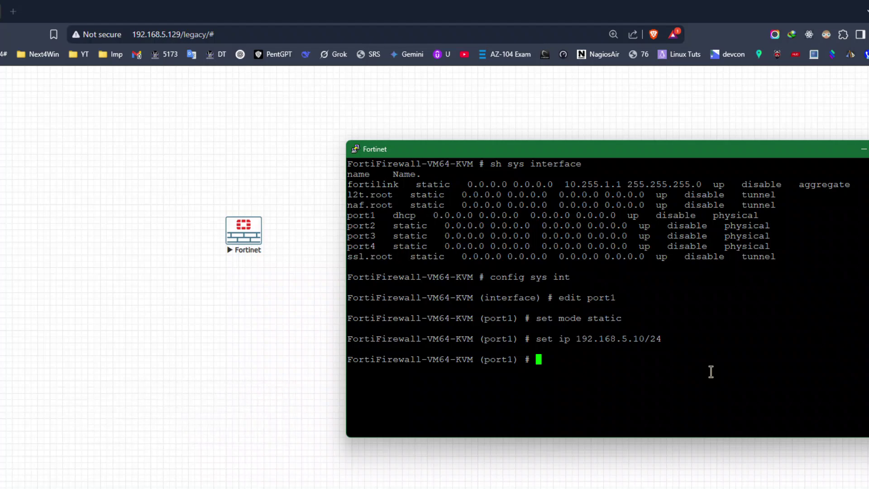
text(set allowaccess htt)
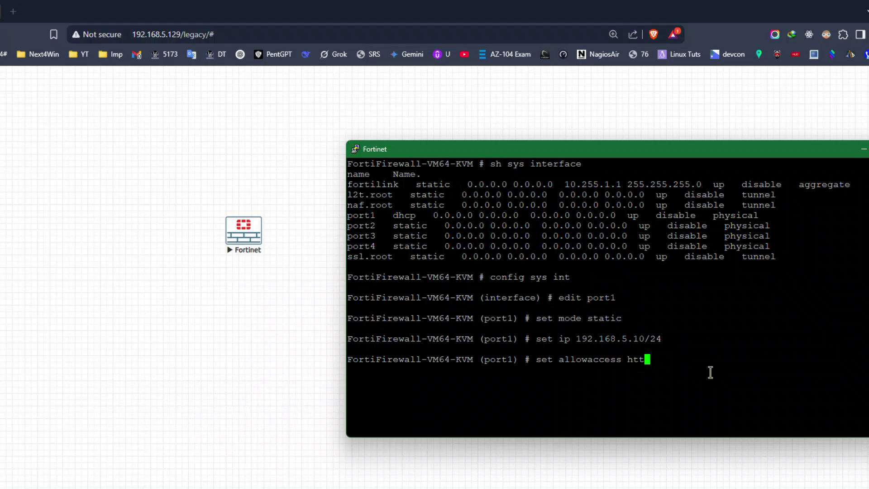
text(ps http ping ssh)
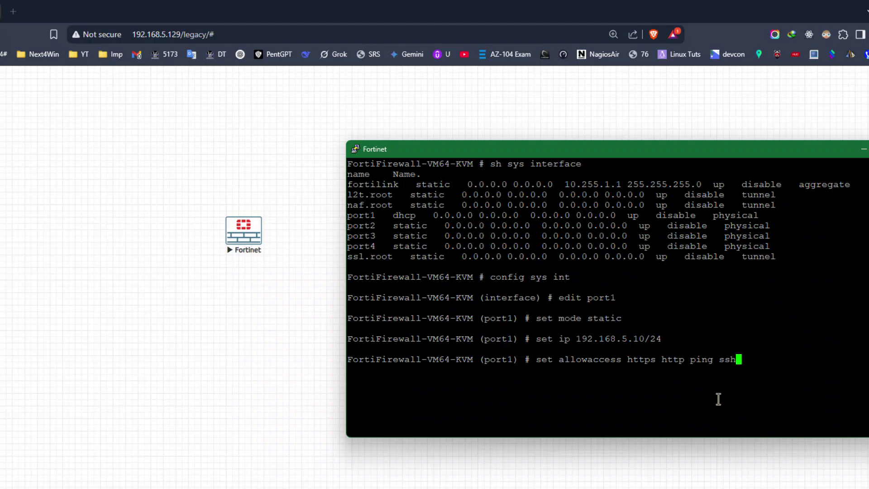
key(Return)
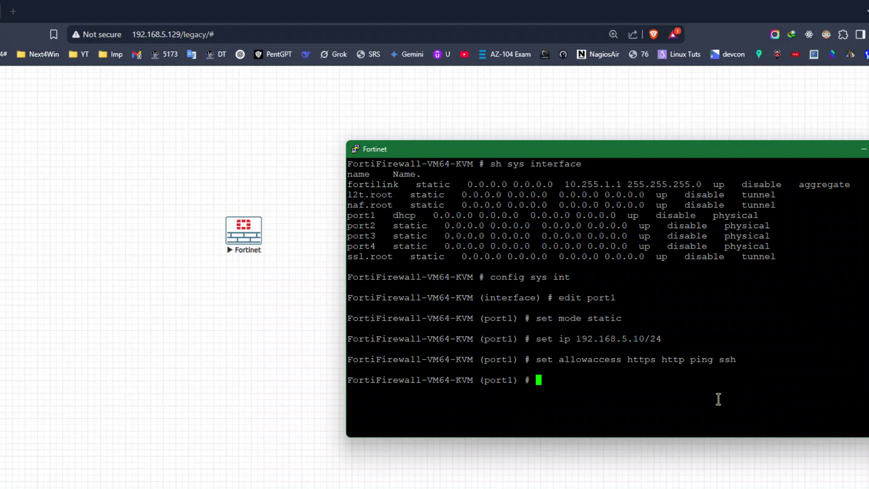
Commit the port1 changes with 'end' and list the interfaces with 'sh sys int'.
text(end)
key(Return)
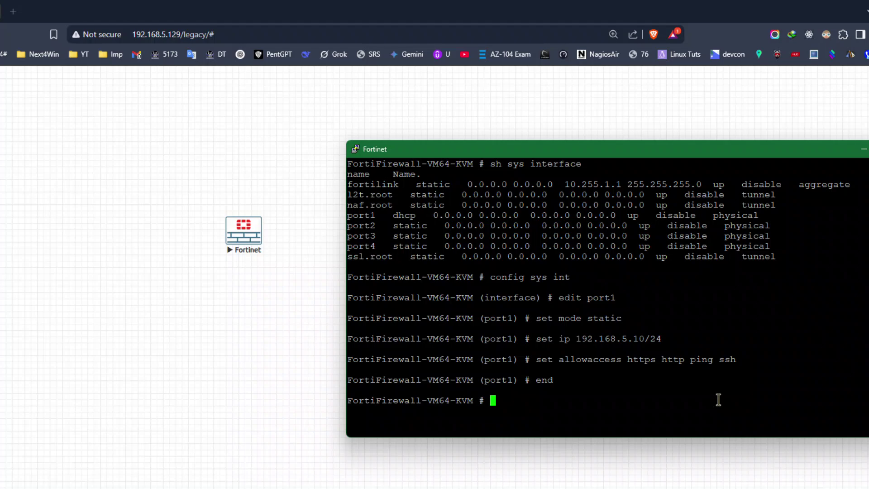
text(sh sys int)
key(Return)
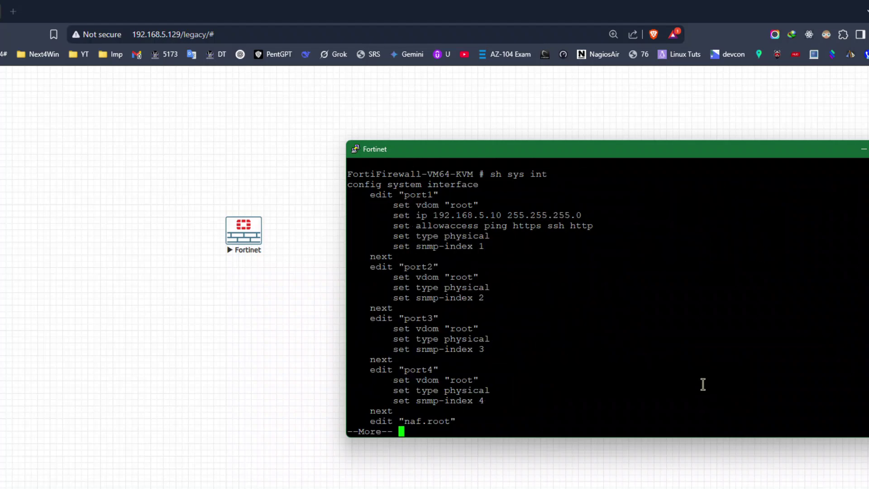
Highlight port1's 192.168.5.10 address line and its allowed access protocols in the listing.
drag(400, 195, 584, 216)
drag(412, 226, 592, 226)
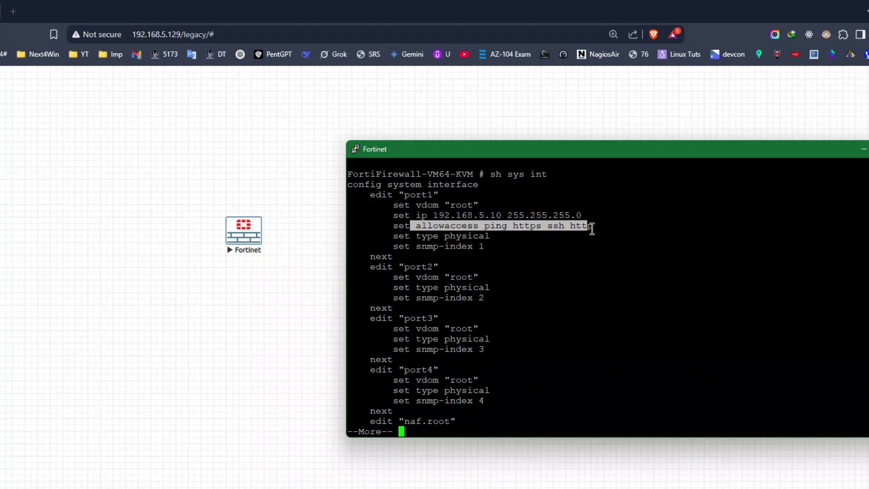
click(530, 283)
Quit the pager and ping 192.168.5.10 from the firewall, stopping after three replies.
text(q)
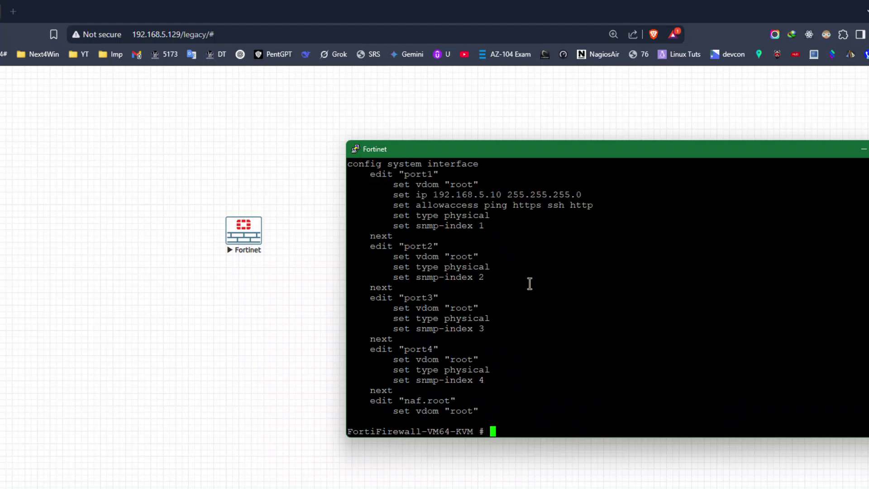
text(execute ping 192.)
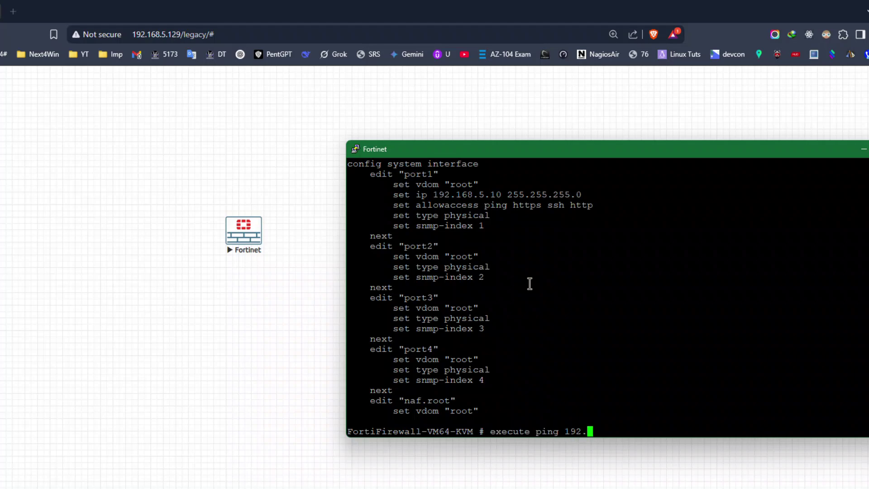
text(168.5.10)
key(Return)
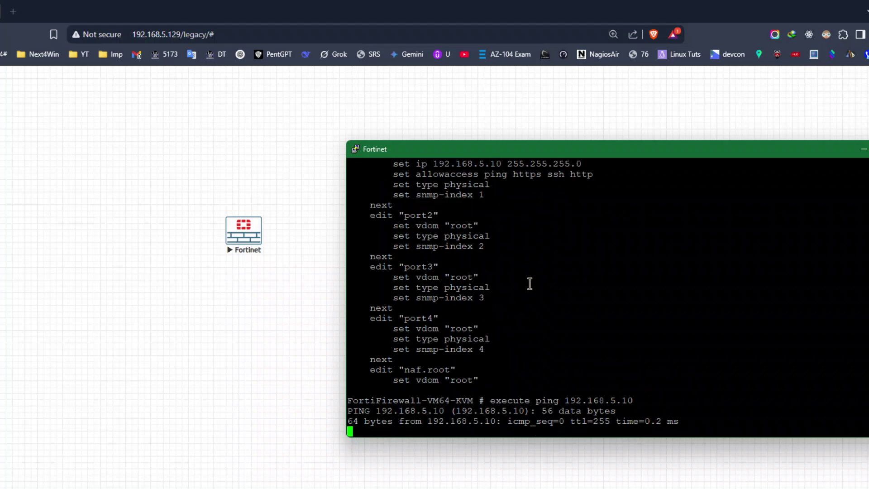
key(ctrl+c)
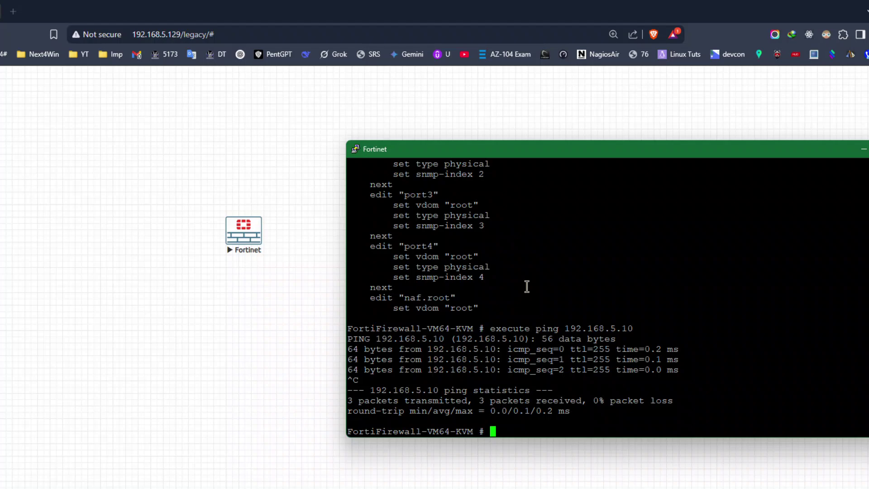
Add a network named VMNet8 of type Management(Cloud0) to the lab canvas.
click(58, 287)
right_click(59, 286)
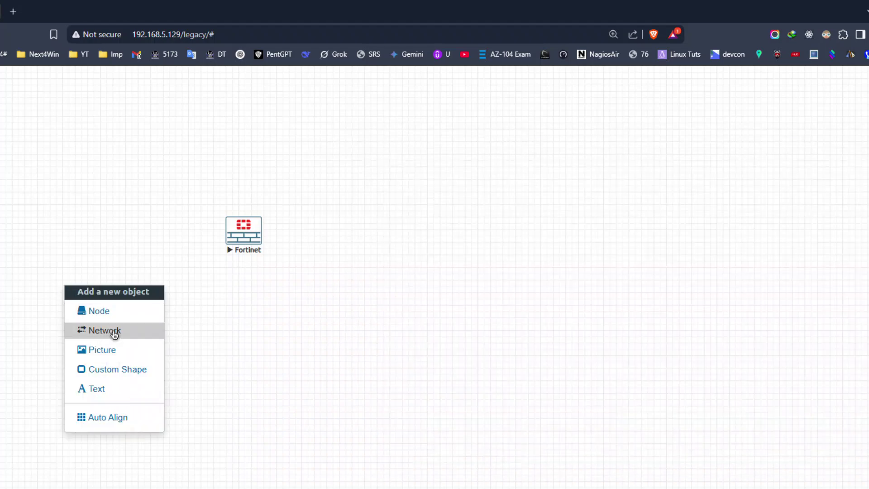
click(115, 330)
double_click(354, 186)
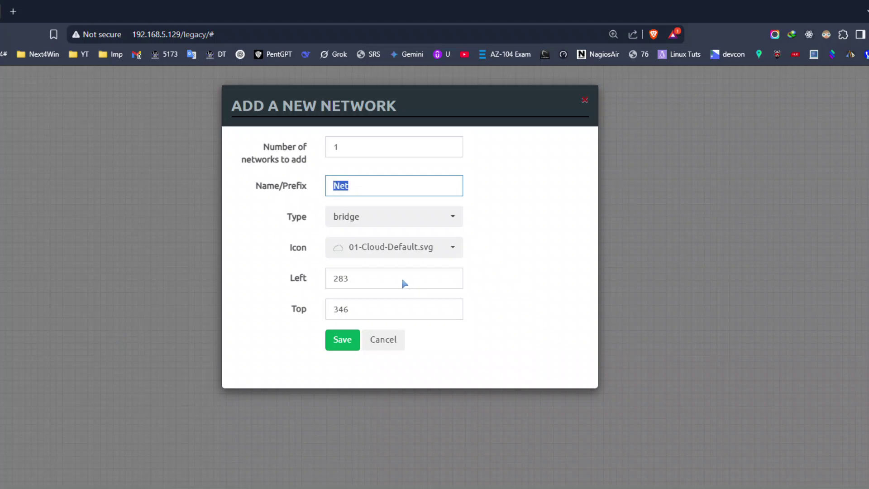
text(VMNet8)
click(397, 224)
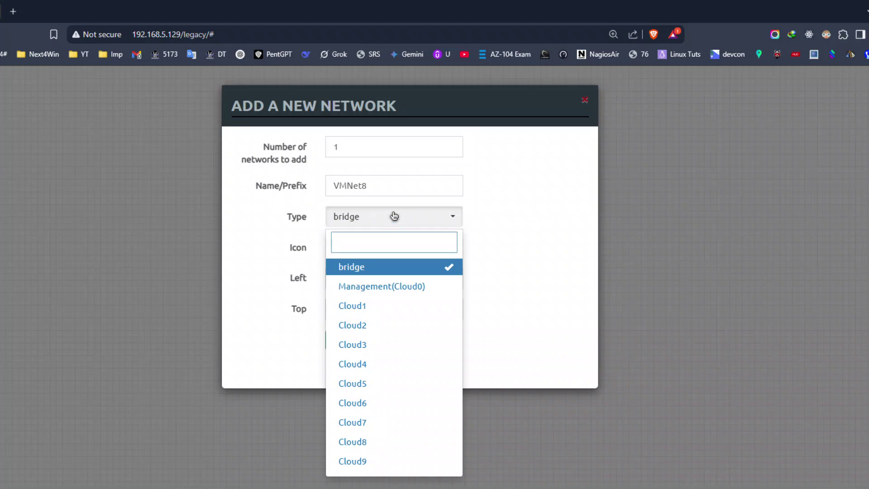
click(394, 218)
click(394, 218)
click(386, 287)
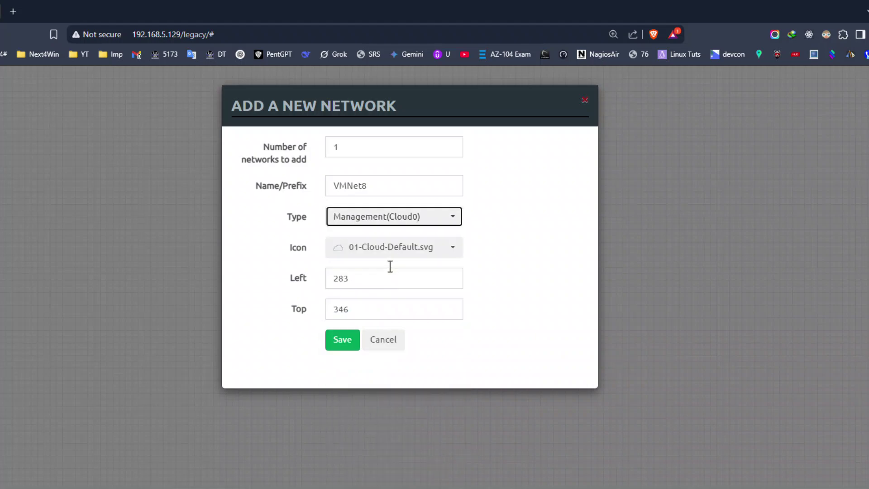
click(341, 340)
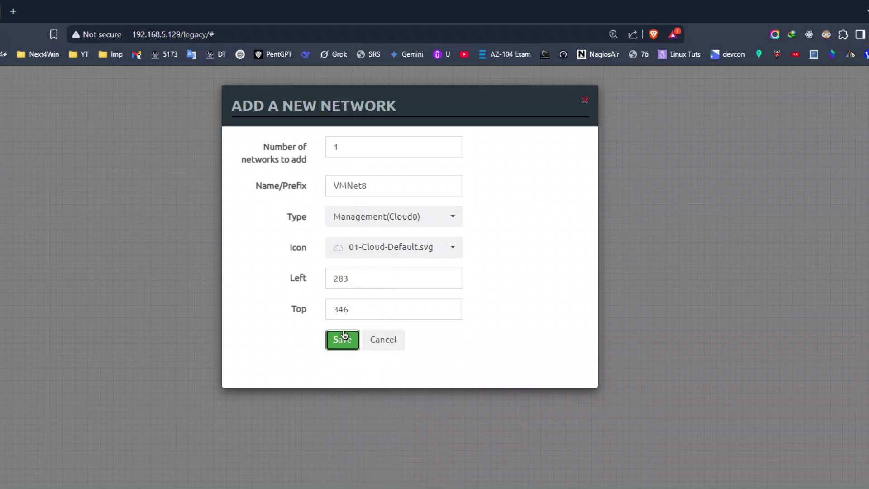
Stop the Fortinet node and connect the VMNet8 cloud to its port1.
mouse_move(102, 294)
mouse_down()
mouse_move(160, 283)
mouse_move(394, 293)
mouse_up()
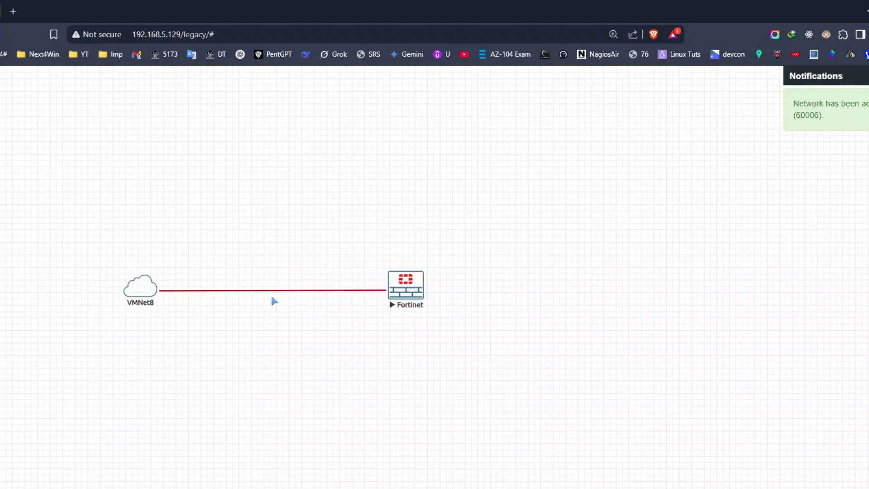
right_click(409, 281)
click(431, 307)
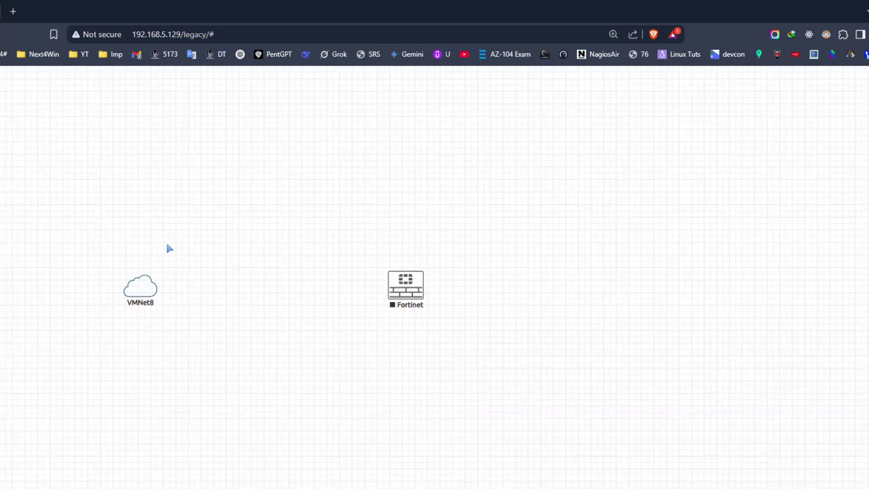
mouse_move(157, 289)
drag(158, 289, 405, 285)
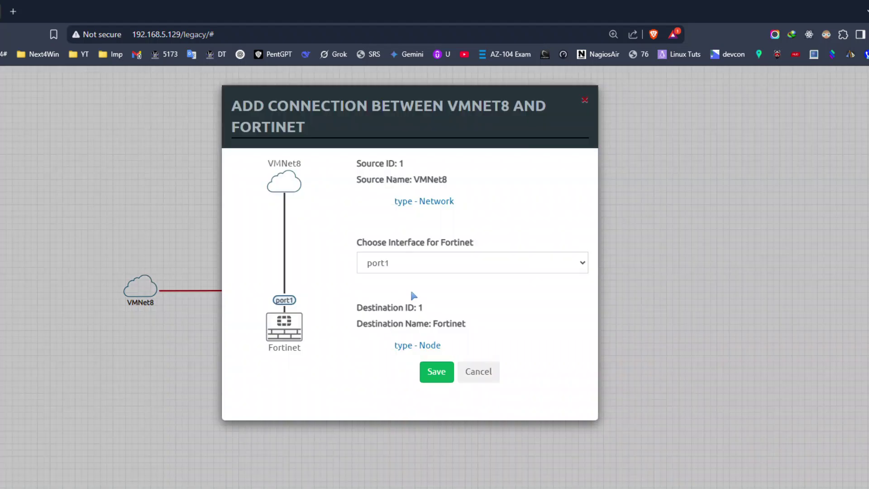
click(389, 264)
click(383, 281)
click(437, 371)
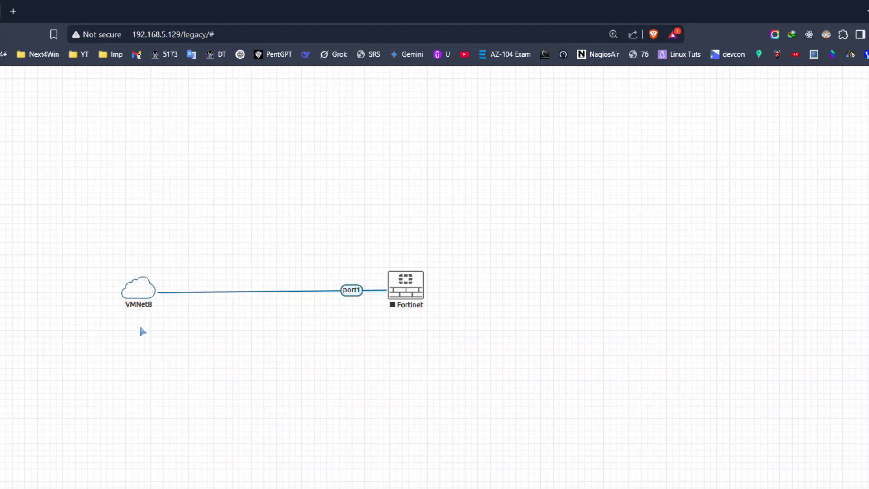
right_click(139, 324)
Add a bold, size 14 text label 192.168.5.1 under the VMNet8 cloud.
click(202, 436)
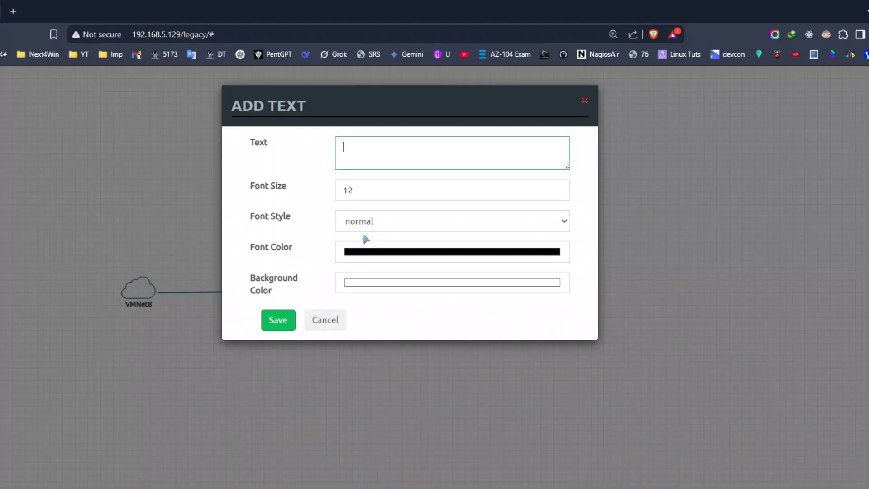
text(192.168.5.1)
click(561, 187)
click(562, 187)
click(407, 221)
click(380, 255)
click(280, 320)
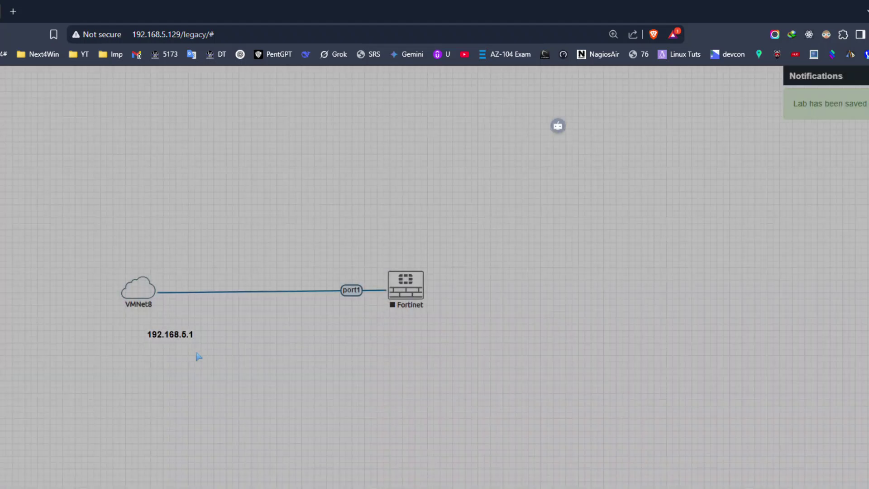
drag(163, 332, 405, 318)
Duplicate the label and change it to 192.168.5.10 under the Fortinet node.
right_click(138, 317)
click(174, 347)
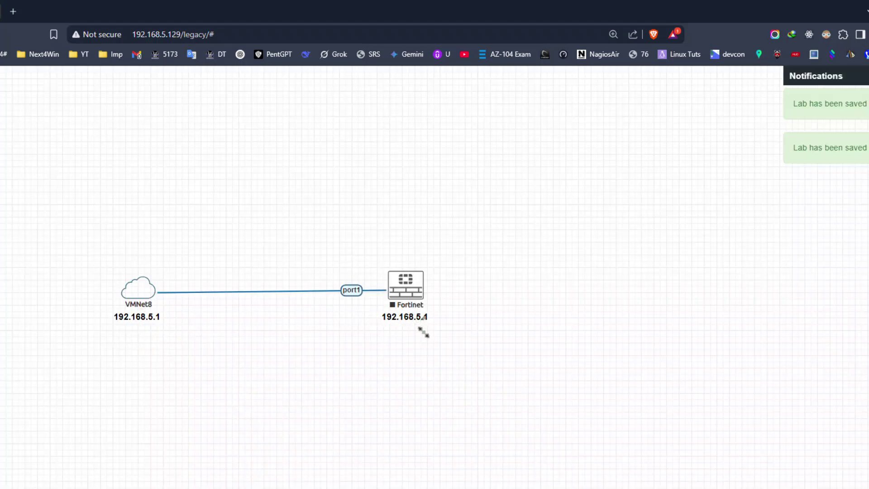
double_click(421, 328)
text(0)
click(438, 368)
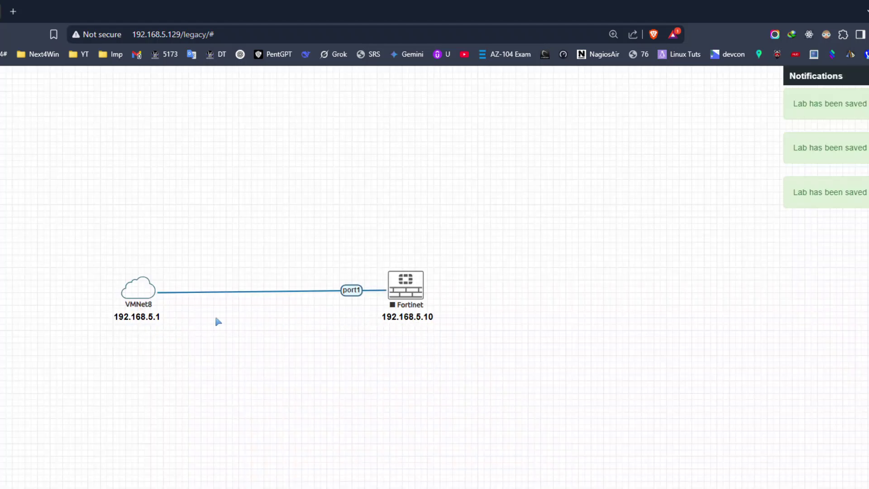
Select VMNet8 and Fortinet together and start the selected nodes.
drag(516, 239, 108, 344)
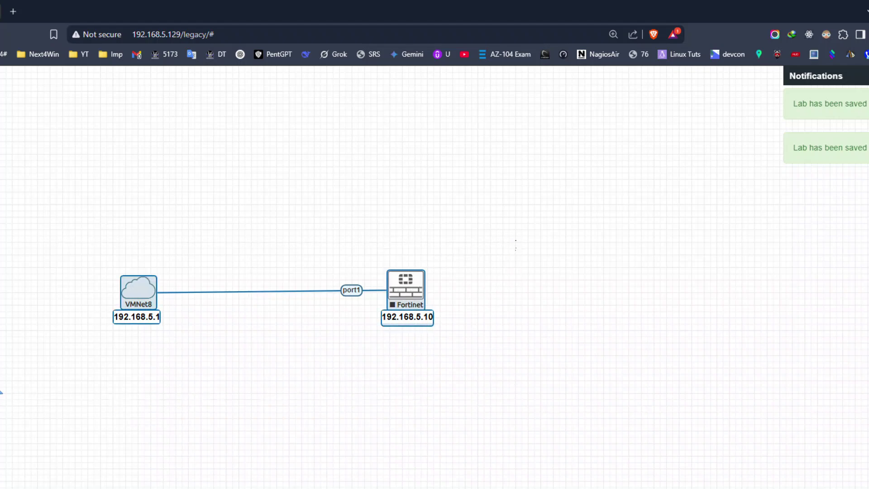
right_click(404, 283)
click(430, 307)
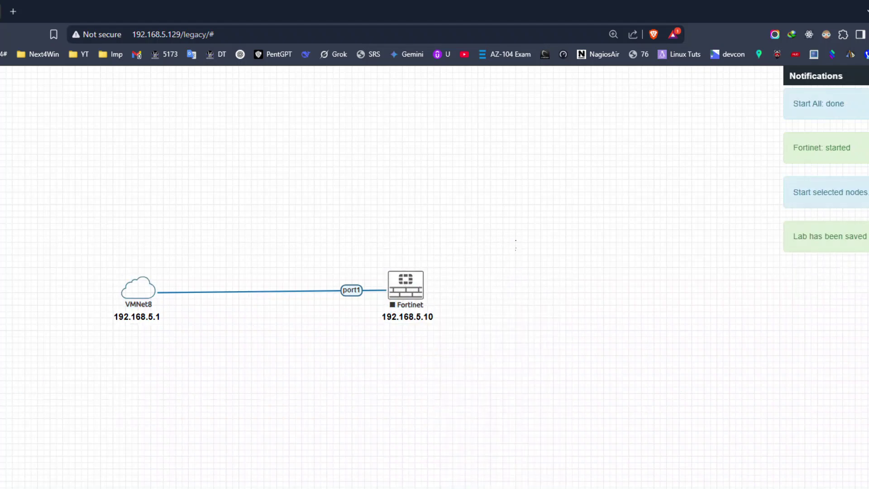
Rearrange the nodes, enlarge the Fortinet console, and log in with the admin credentials.
drag(405, 285, 256, 229)
drag(525, 257, 403, 151)
drag(814, 410, 868, 456)
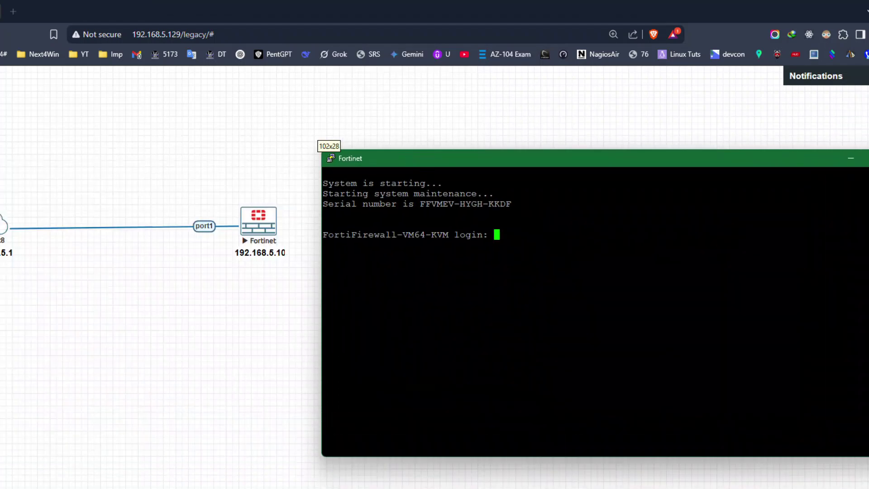
text(admin)
key(Return)
text(admin)
key(Return)
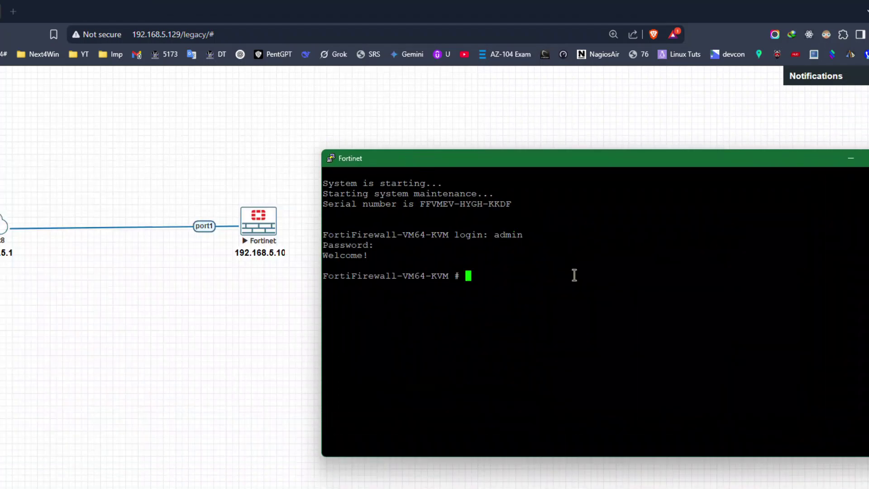
List the interface configuration, then ping 192.168.5.10 and stop it.
text(sh sys int)
key(Return)
key(space)
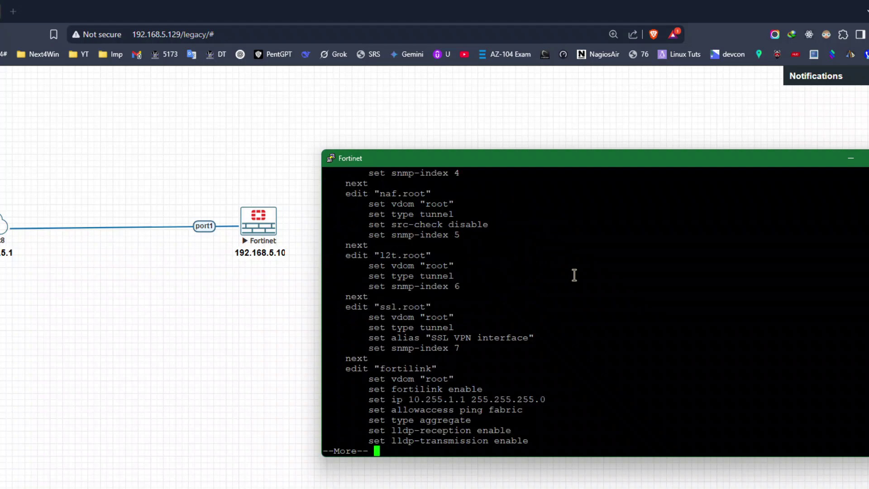
text(qexe)
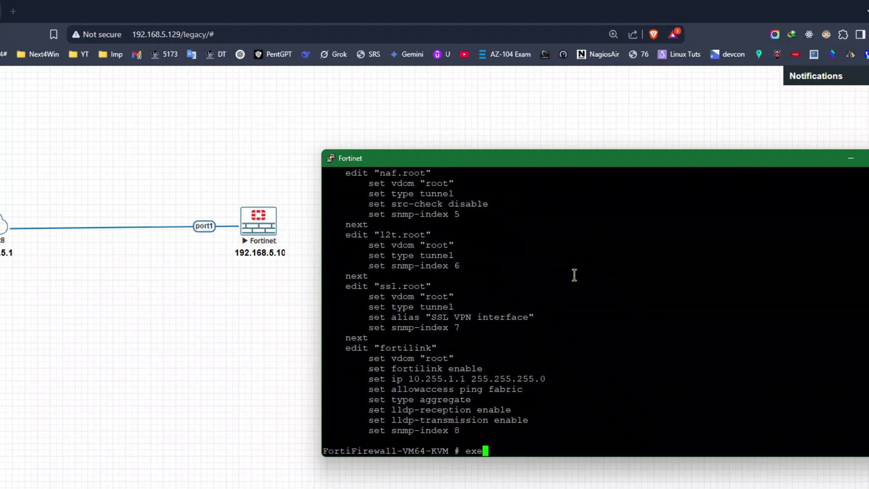
key(Tab)
text(ping 192.168.5.10)
key(Return)
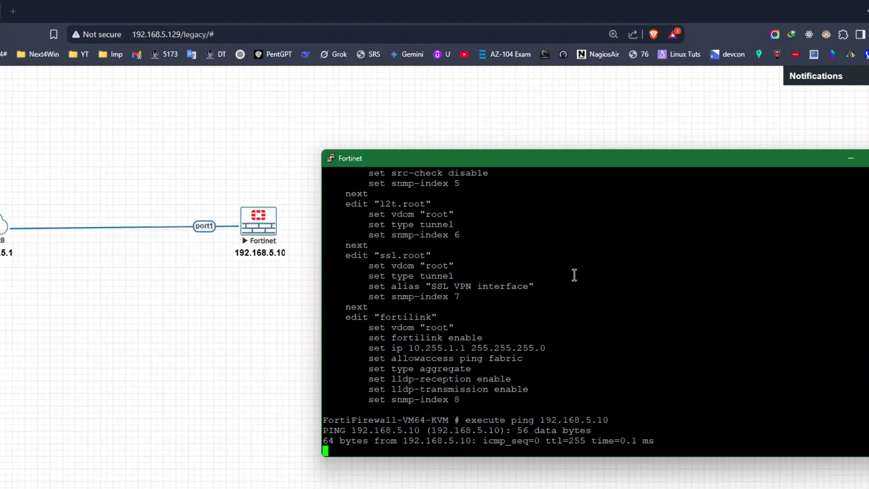
key(ctrl+c)
Edit the recalled ping command to target 192.168.5.1 and run it.
key(Up)
key(BackSpace)
key(BackSpace)
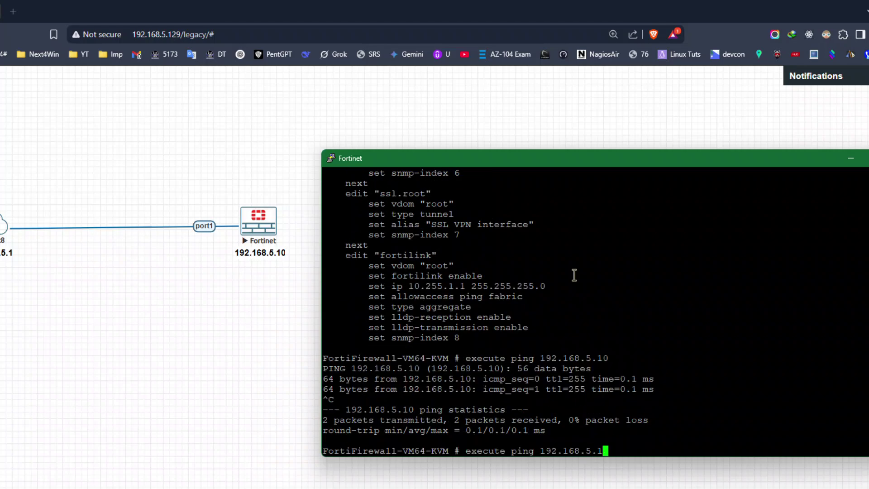
text(1)
key(Return)
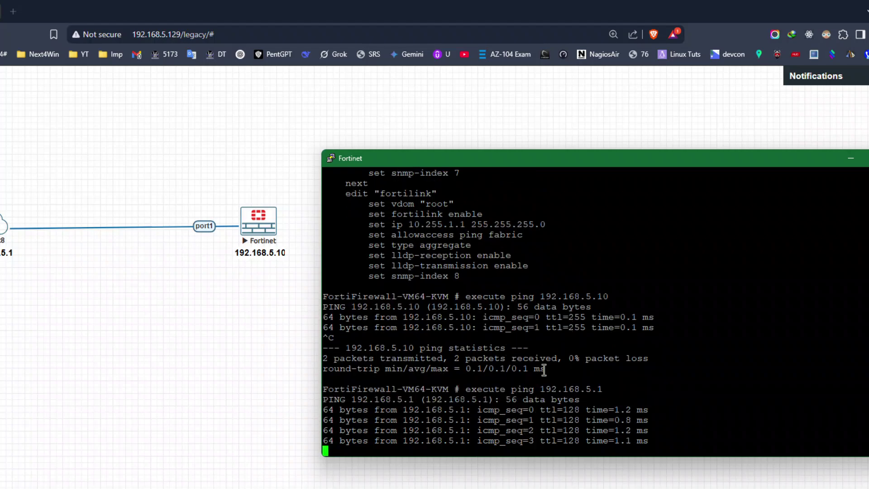
key(Return)
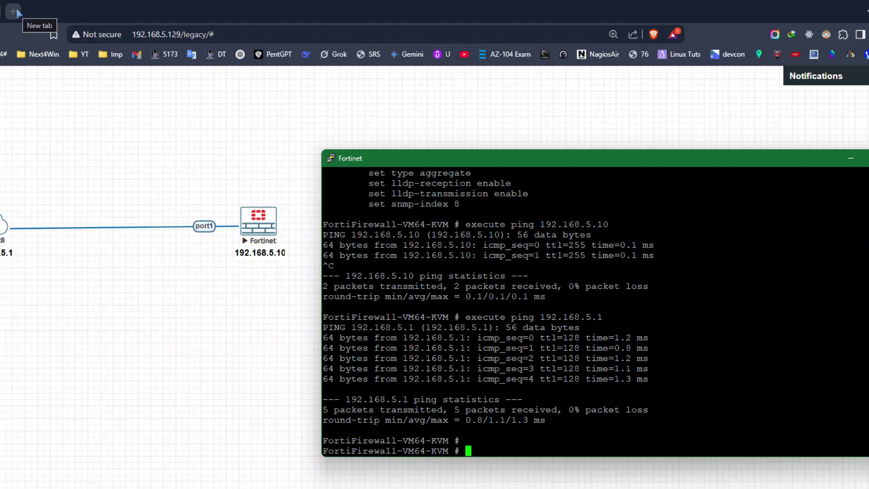
Load the FortiGate page at 192.168.5.10 in a new browser tab.
click(15, 11)
text(1)
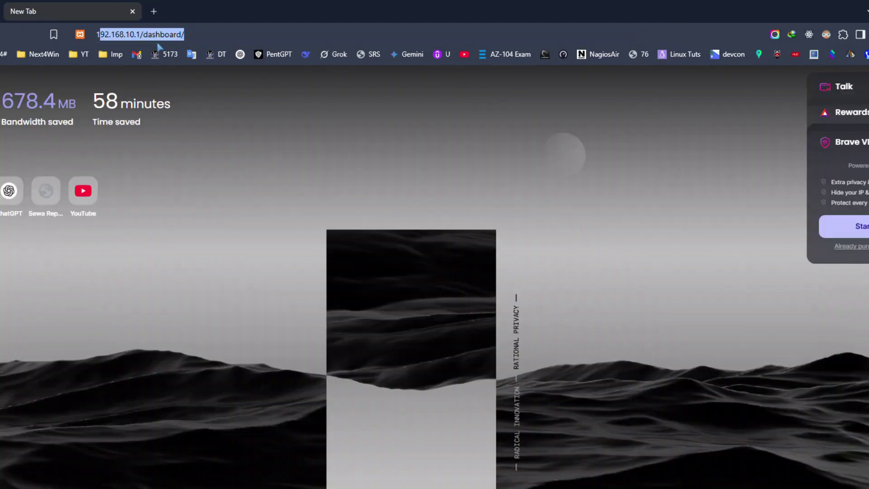
text(92.168.5.1)
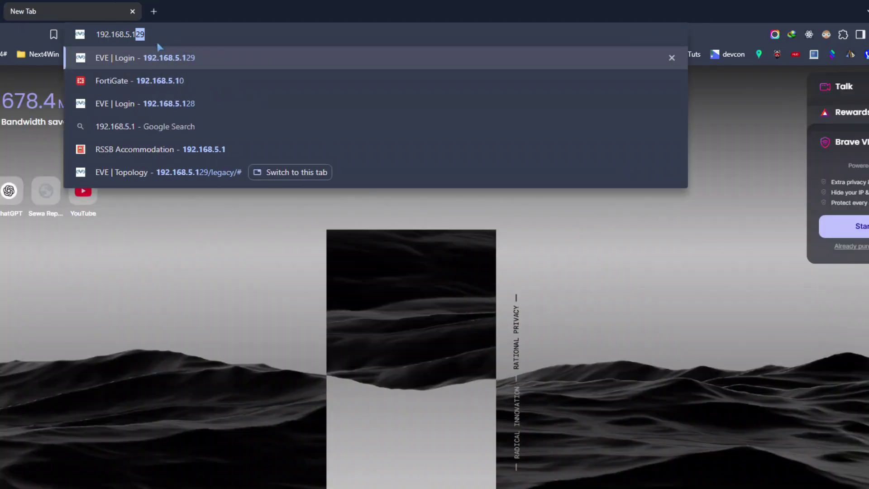
key(Delete)
text(0)
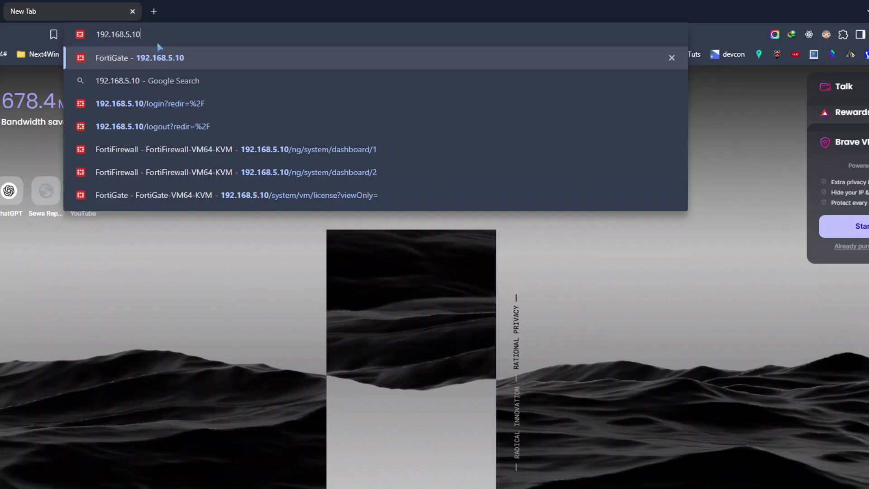
key(Return)
Log in to the FortiGate web GUI with the admin username and password.
click(386, 326)
text(ad)
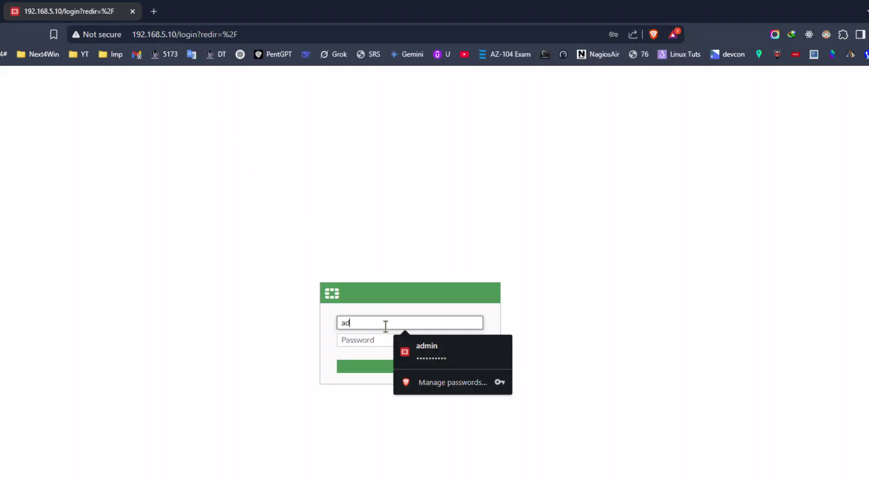
text(min)
key(Tab)
text(••••••••••)
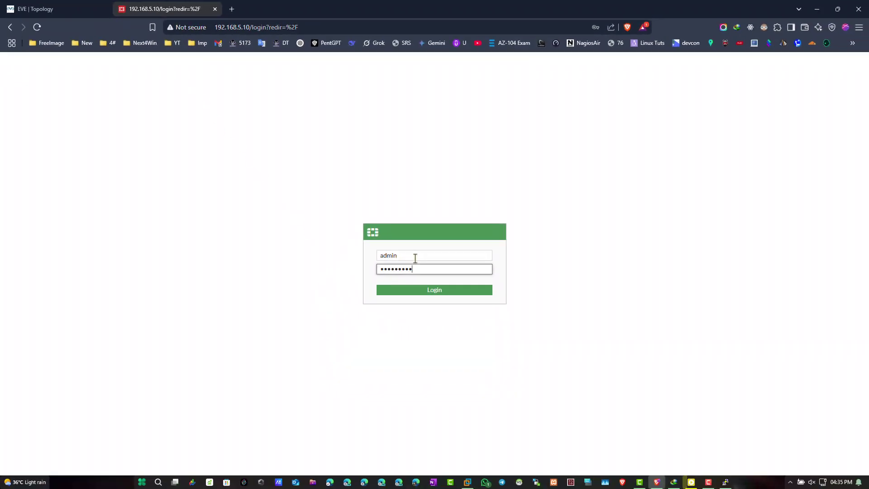
click(410, 366)
Dismiss the setup and FortiOS 7.0.0 notices, then widen Licenses and place it under System Information.
click(460, 305)
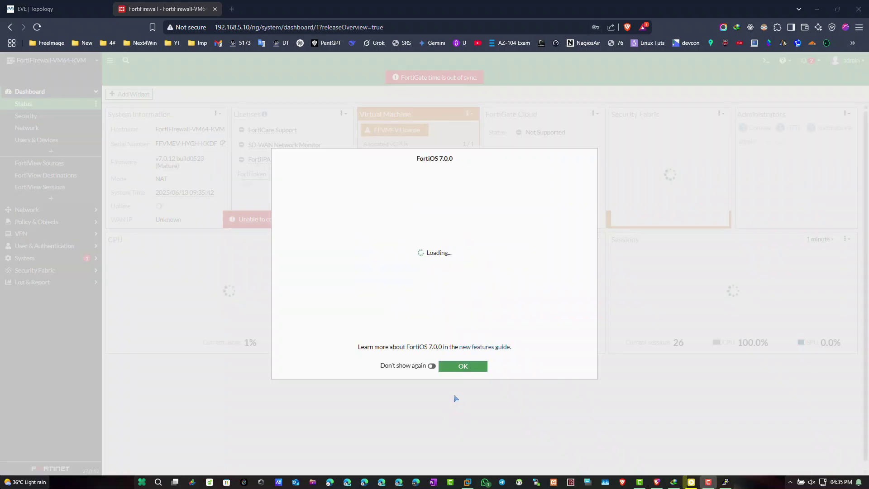
click(455, 368)
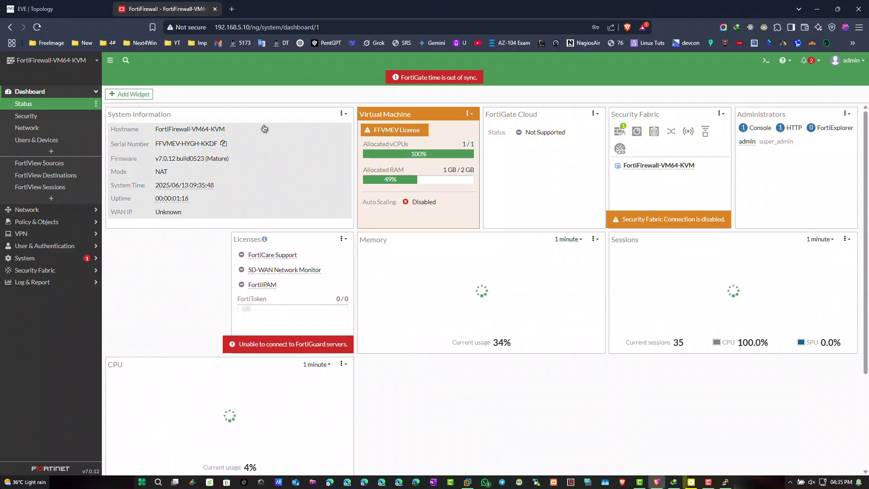
click(342, 239)
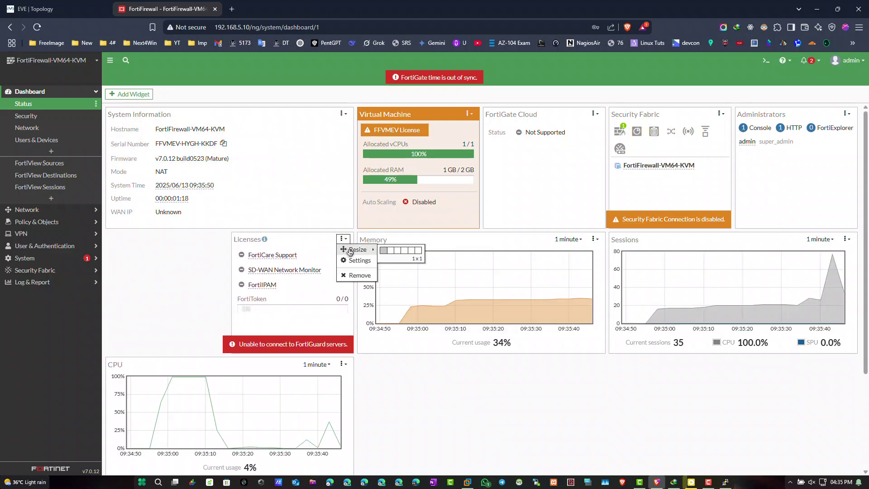
mouse_move(357, 249)
click(393, 249)
drag(243, 239, 135, 239)
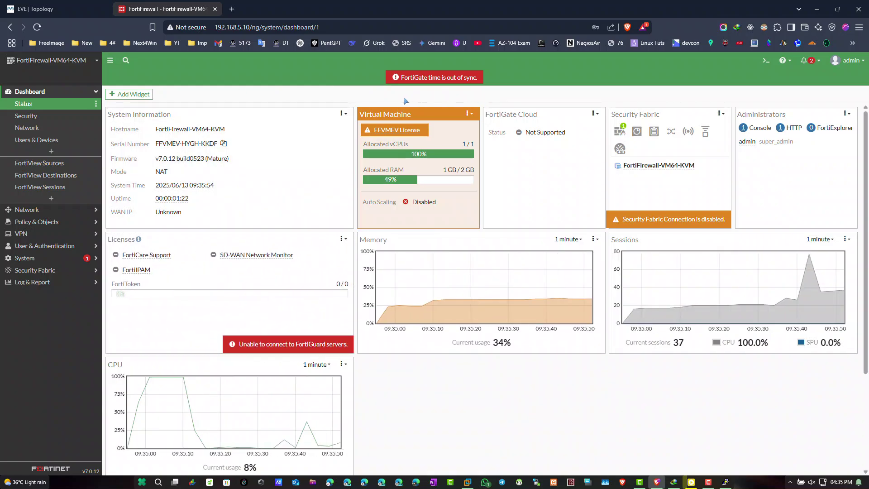
Check the admin menu and notifications, then open the hostname value's configuration shortcuts.
click(860, 63)
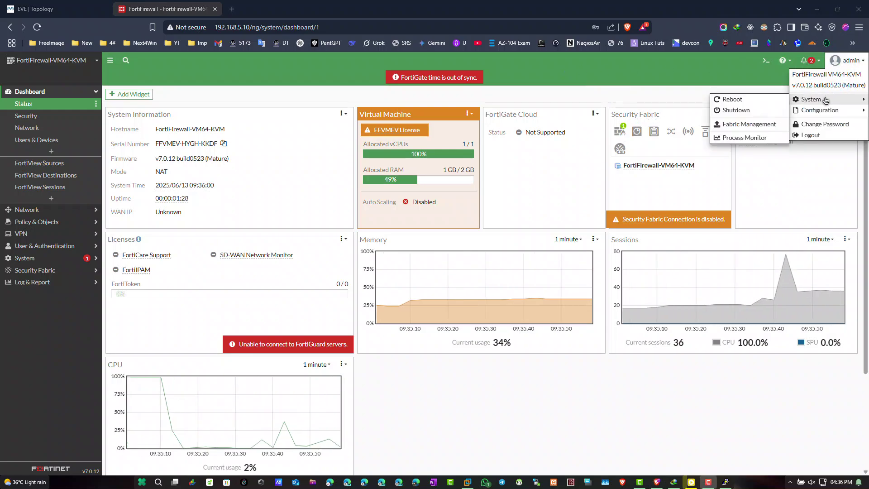
mouse_move(808, 115)
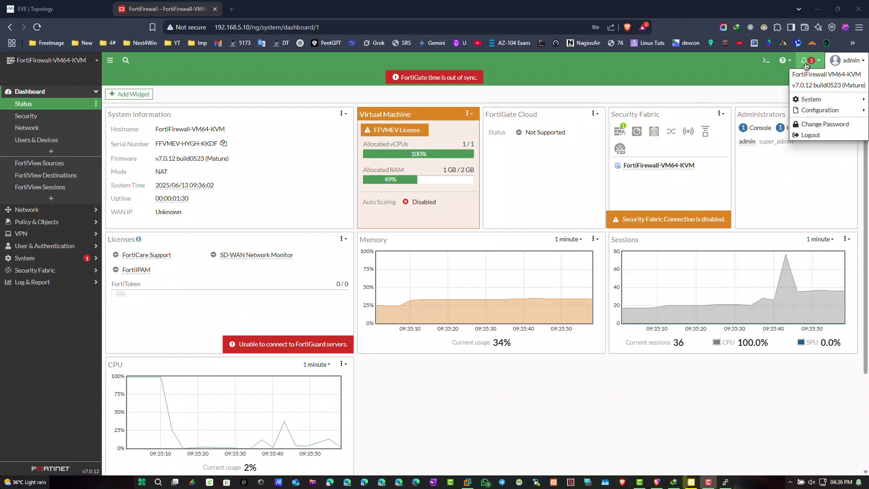
click(805, 61)
right_click(167, 130)
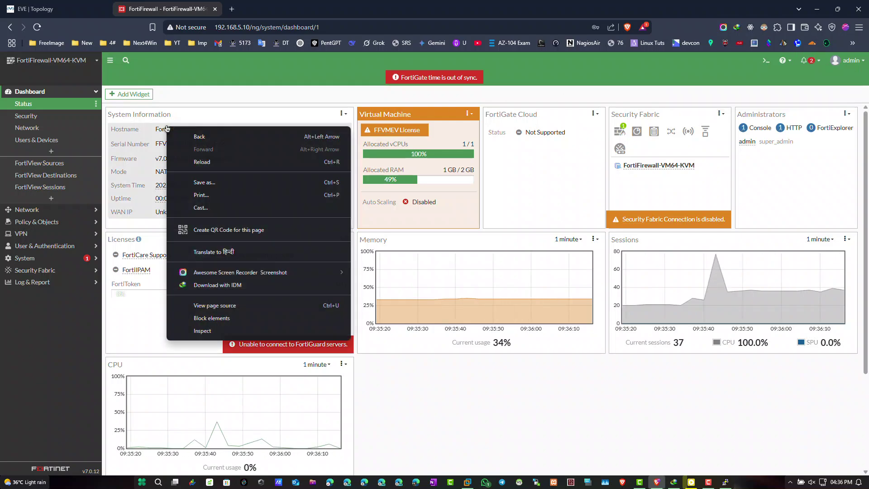
click(168, 130)
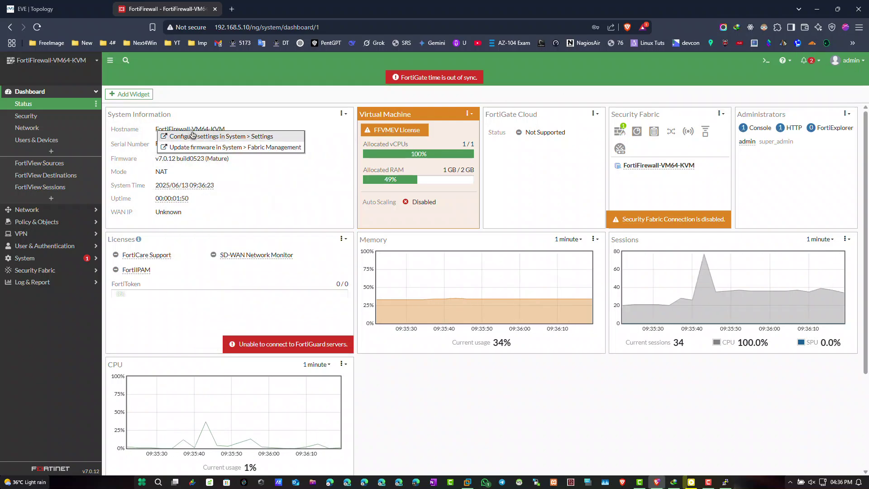
Open System Settings from the hostname shortcut and enter host name FWForti-1.
click(196, 129)
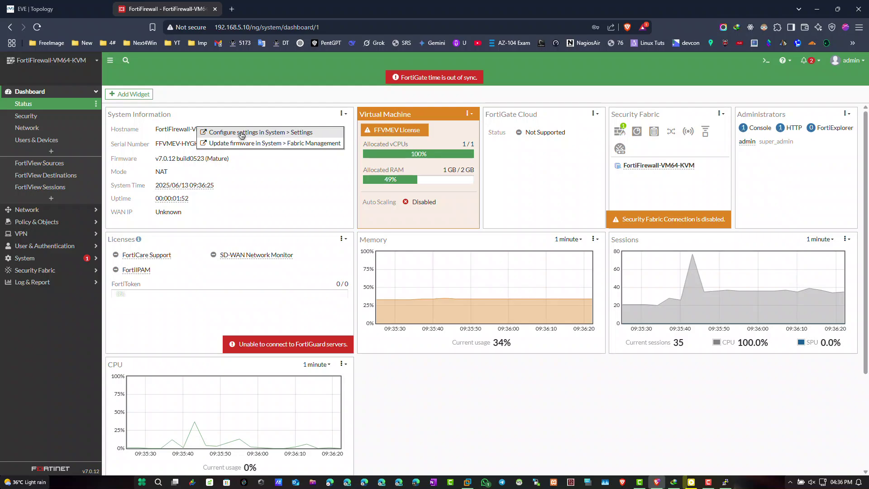
click(242, 132)
text(FW)
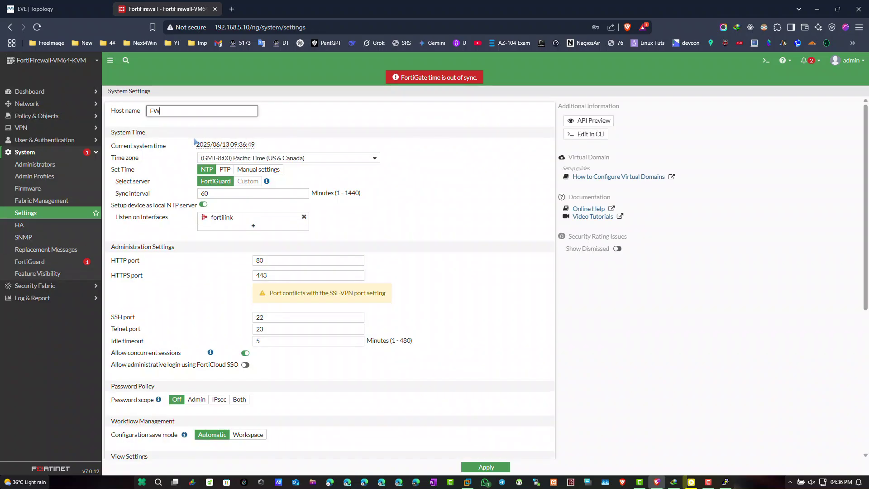
text(Forti)
text(-1)
Set the time zone to (GMT+5:30) Kolkata, Chennai, Mumbai, New Delhi, apply, and reload.
scroll(281, 195, down, 3)
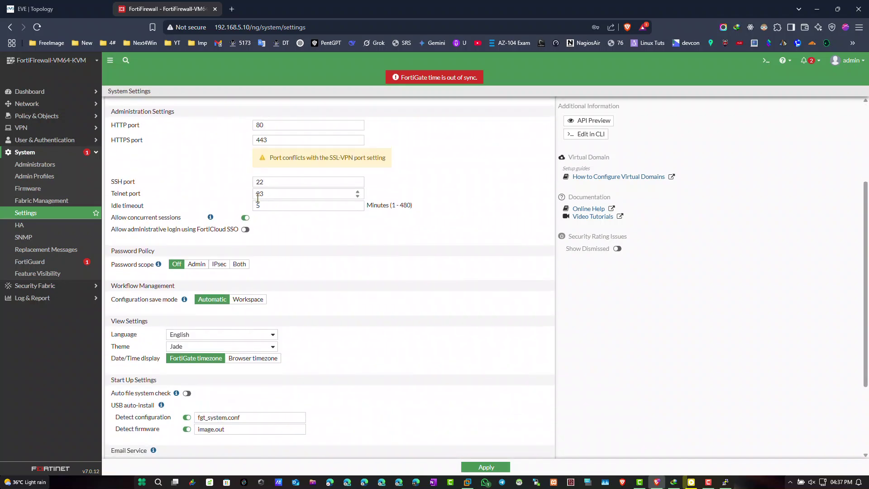
scroll(270, 156, up, 3)
click(270, 155)
scroll(301, 290, down, 15)
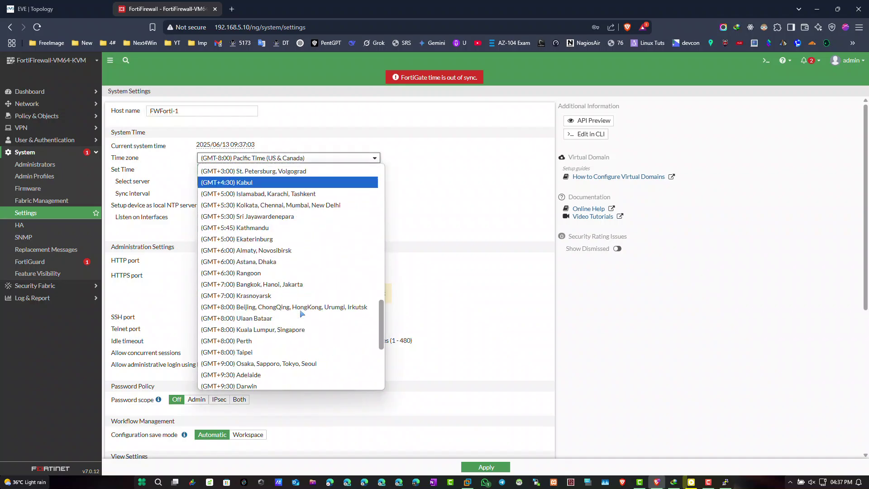
scroll(311, 273, down, 5)
scroll(299, 253, up, 8)
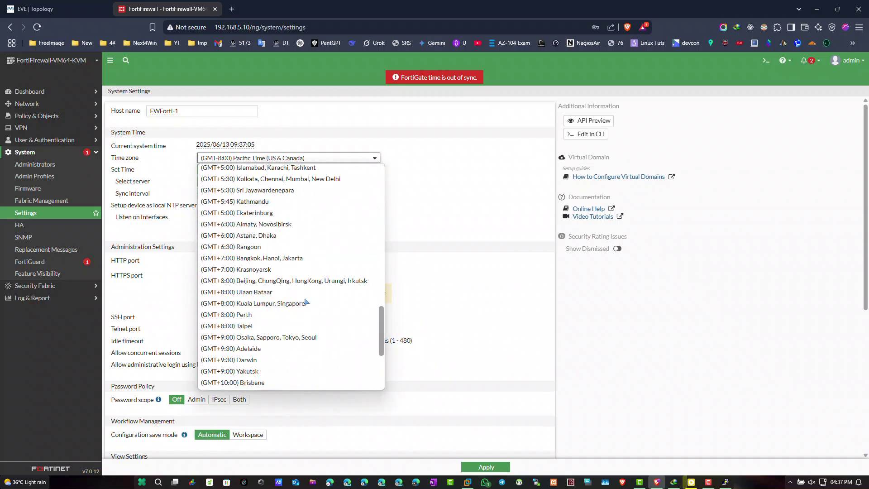
click(290, 215)
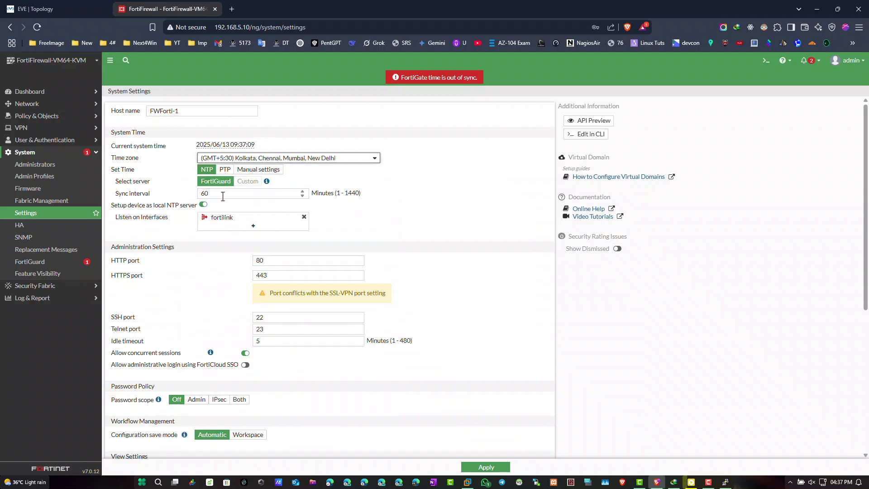
scroll(225, 238, down, 2)
scroll(318, 323, down, 3)
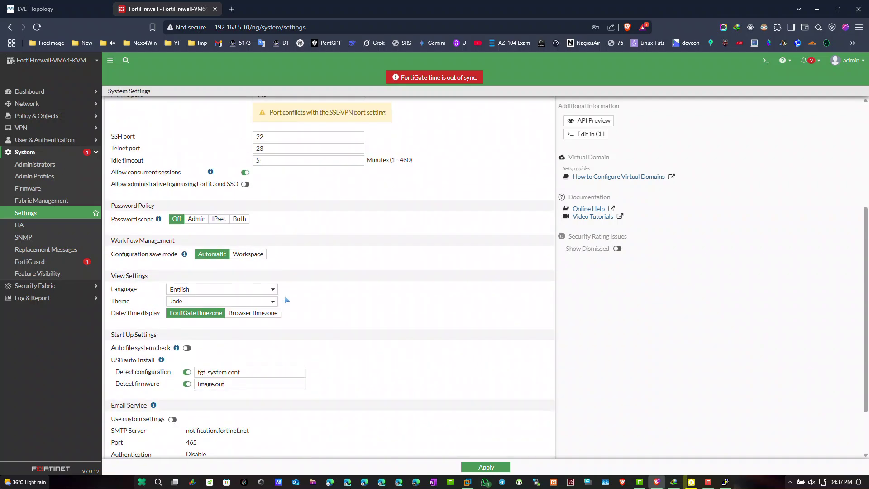
click(486, 467)
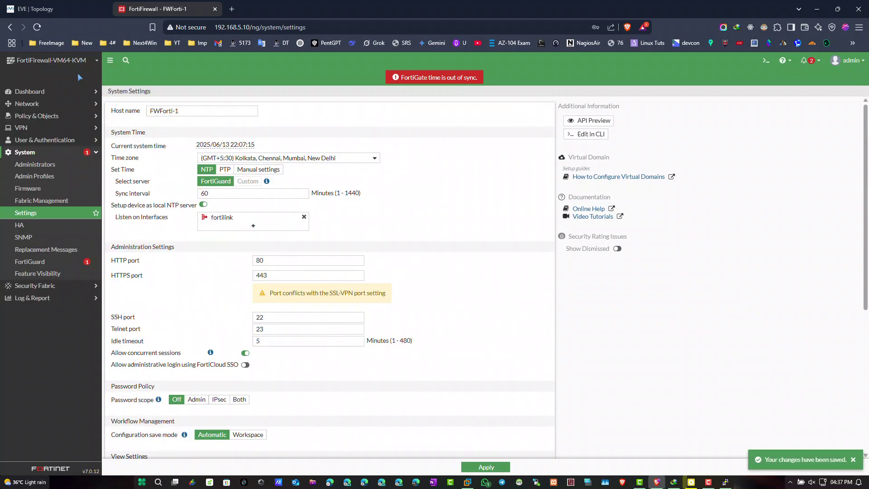
click(37, 27)
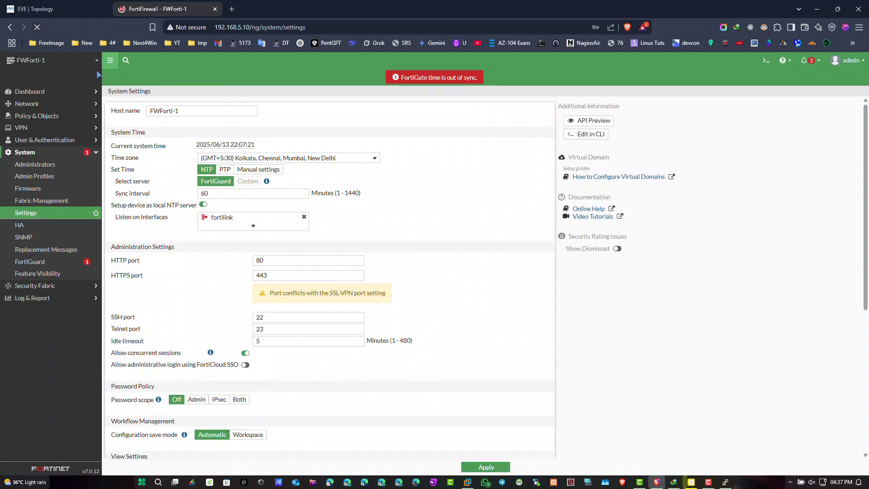
Confirm hostname FWForti-1 on Dashboard Status, log out, and return to the EVE-NG topology tab.
click(32, 92)
click(43, 106)
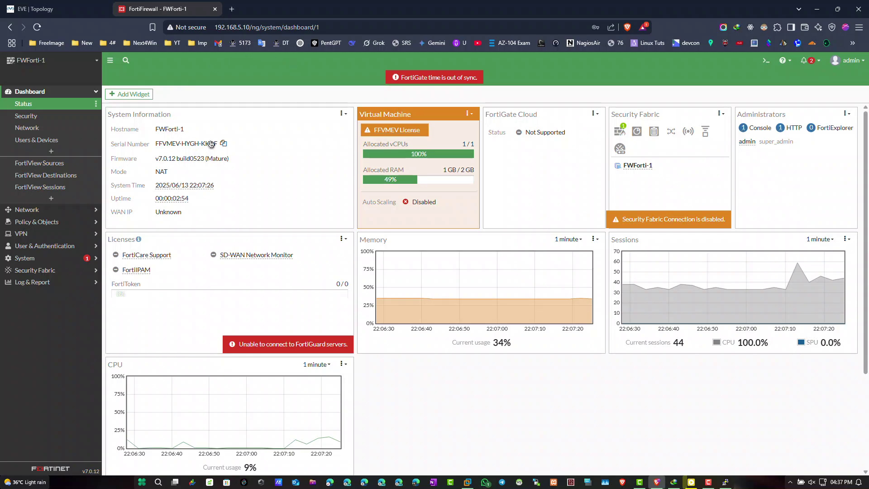
click(845, 61)
click(811, 136)
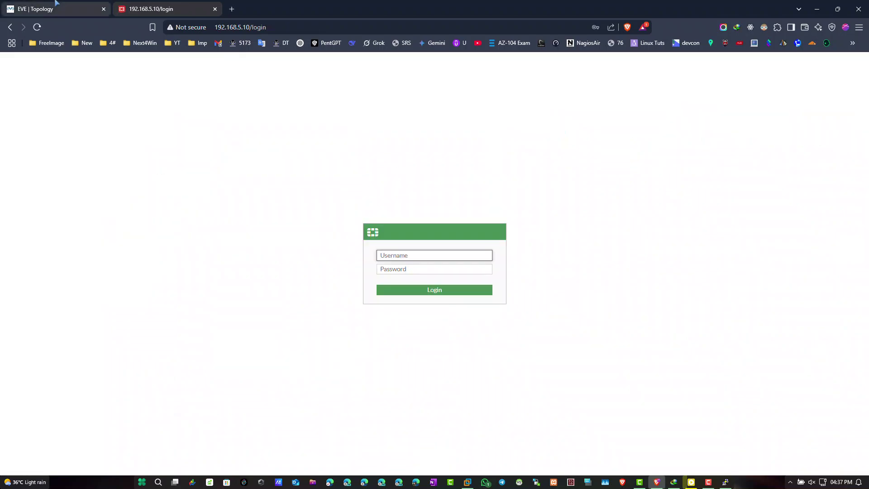
click(57, 4)
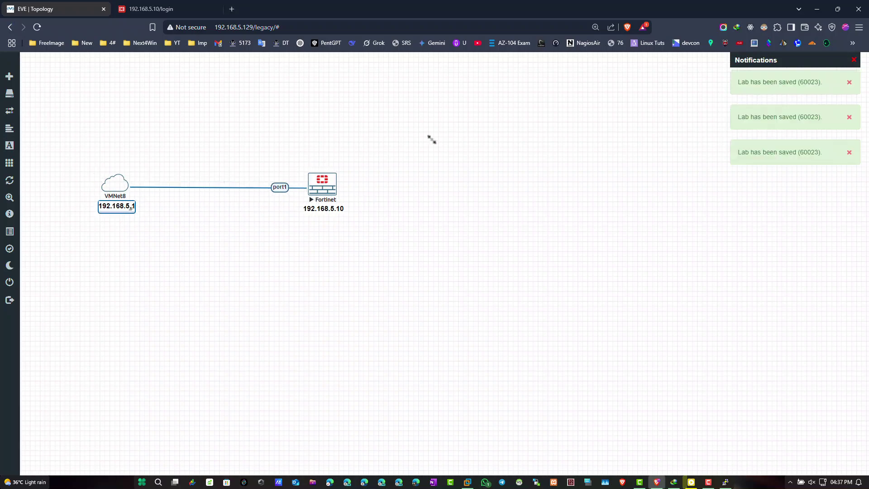